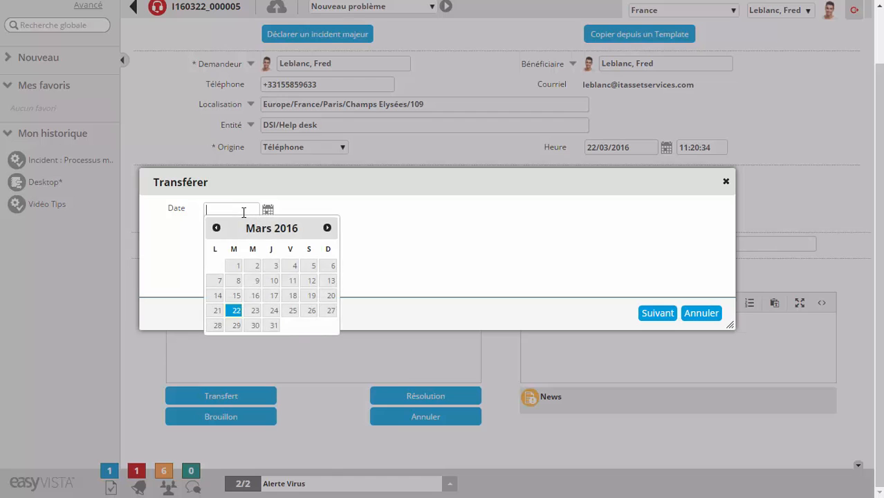
- Enter 20/04/2016 as the Date answer in the transfer questionnaire, then pick 27 April 2016 from the calendar instead
text(20/0)
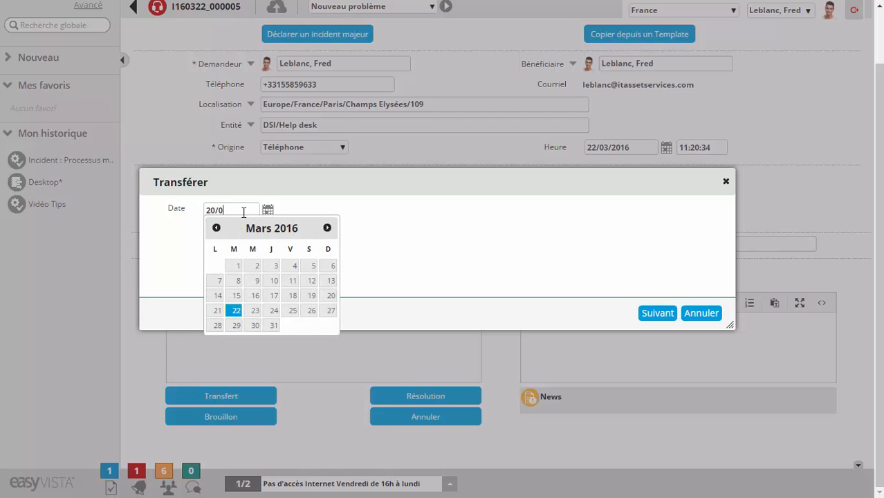
text(4/2016)
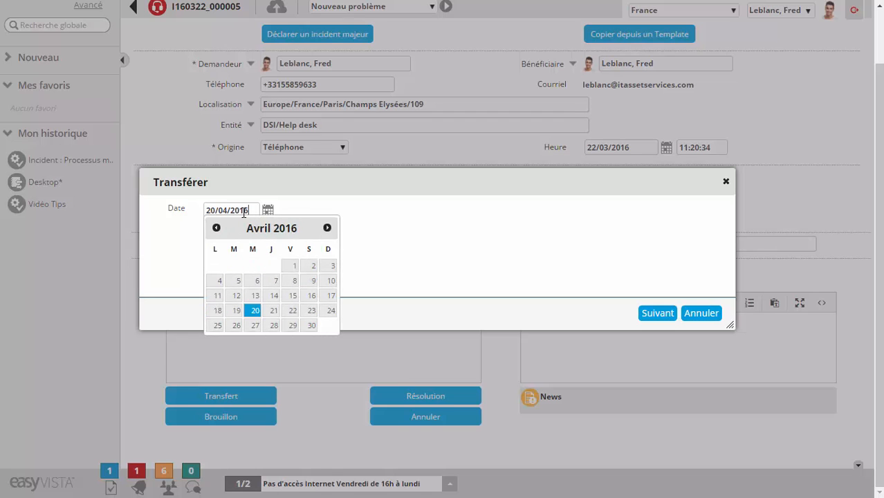
click(339, 206)
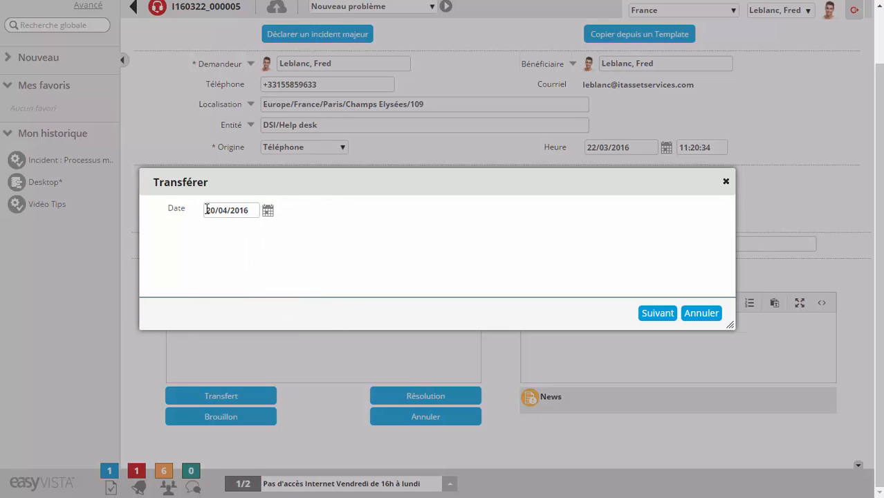
click(264, 213)
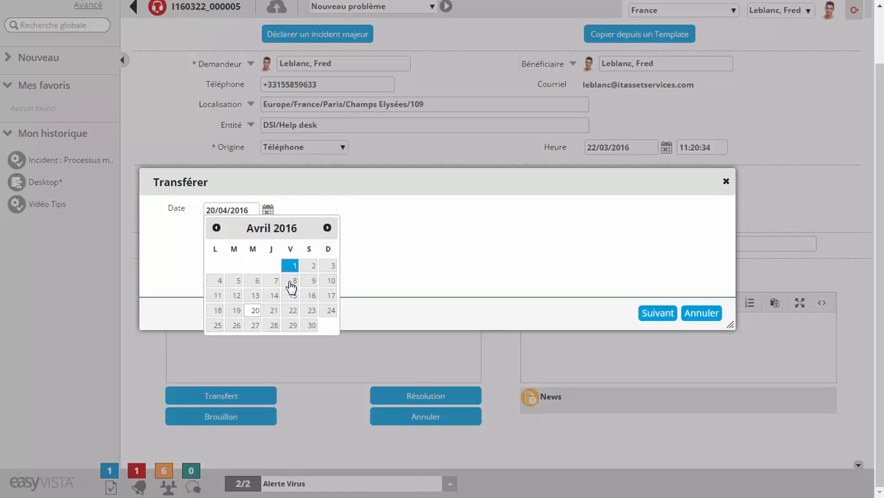
click(253, 325)
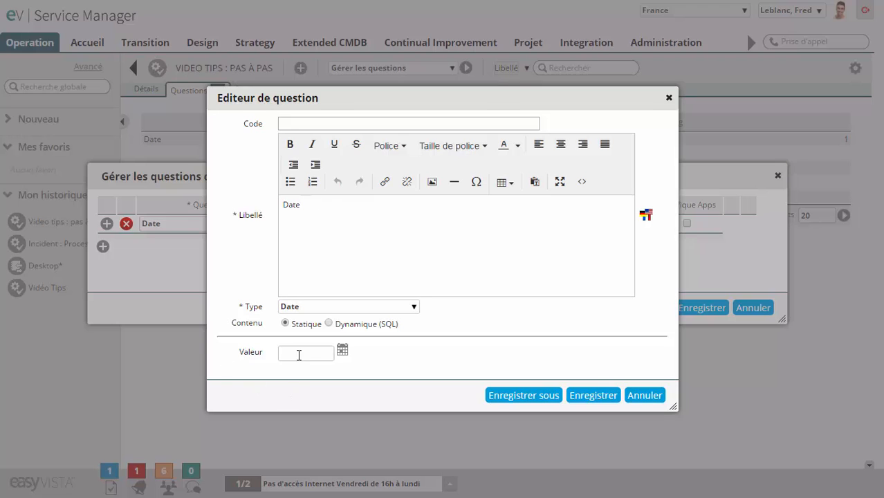
- Give the Date question the static default value 30/03/2016, save it and preview the questionnaire
click(305, 354)
click(327, 469)
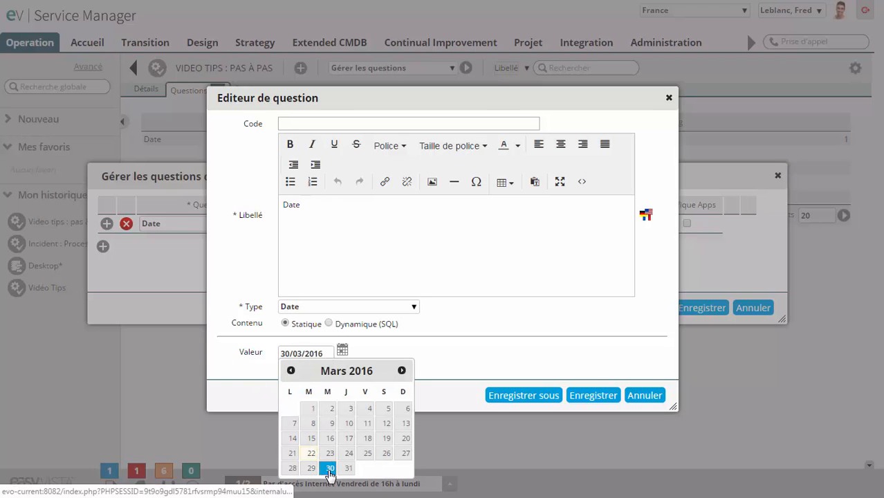
click(588, 398)
click(369, 316)
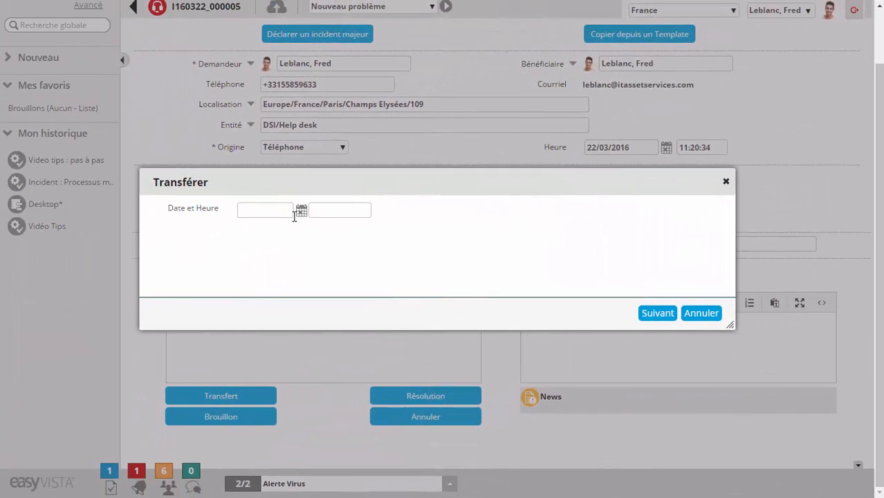
- Answer Date et Heure with 22/03/2016 at 08:21:00, then replace the time with the current time
click(301, 211)
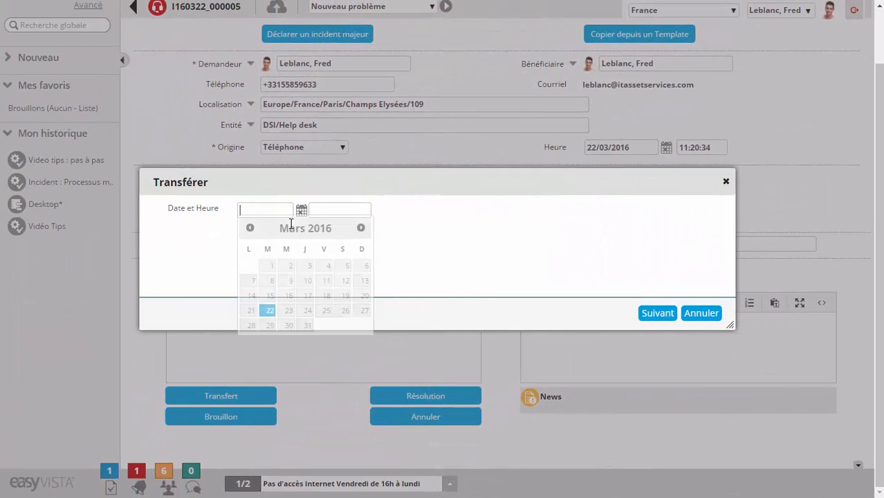
click(270, 310)
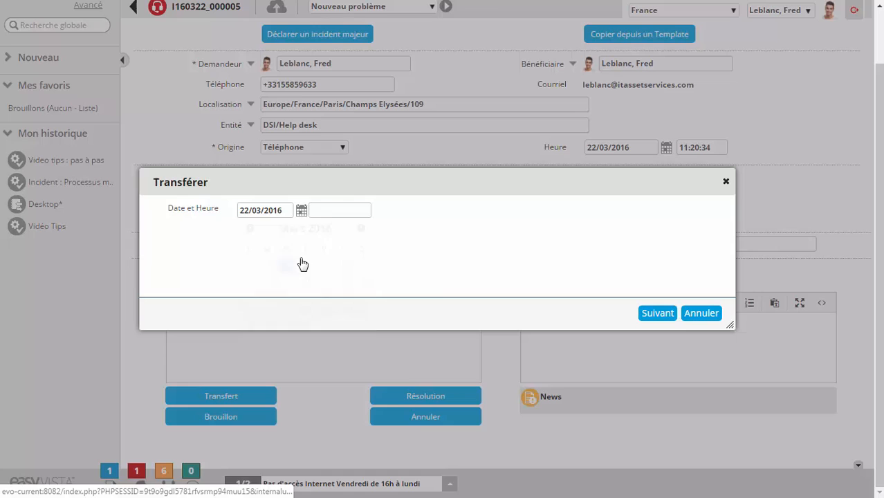
click(332, 209)
drag(355, 265, 386, 296)
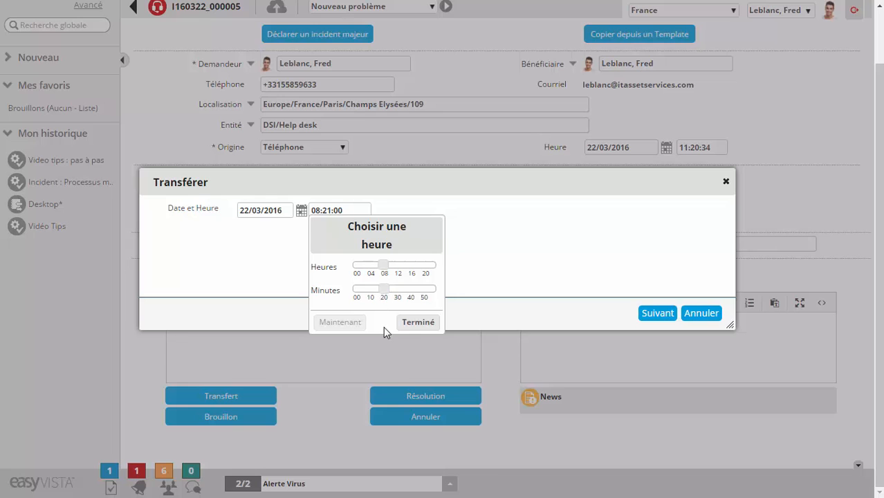
click(414, 323)
click(358, 210)
click(346, 322)
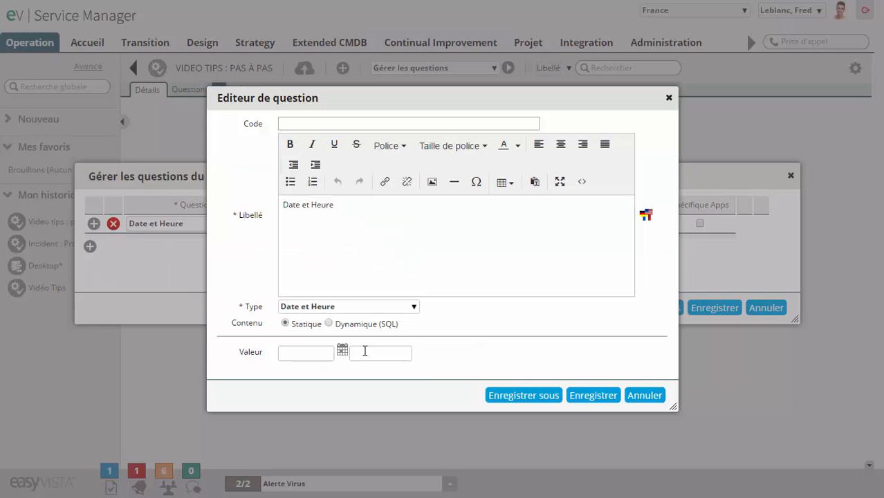
- Give the Date et Heure question the default value 30/03/2016 08:00:00, save it and preview the questionnaire
click(342, 352)
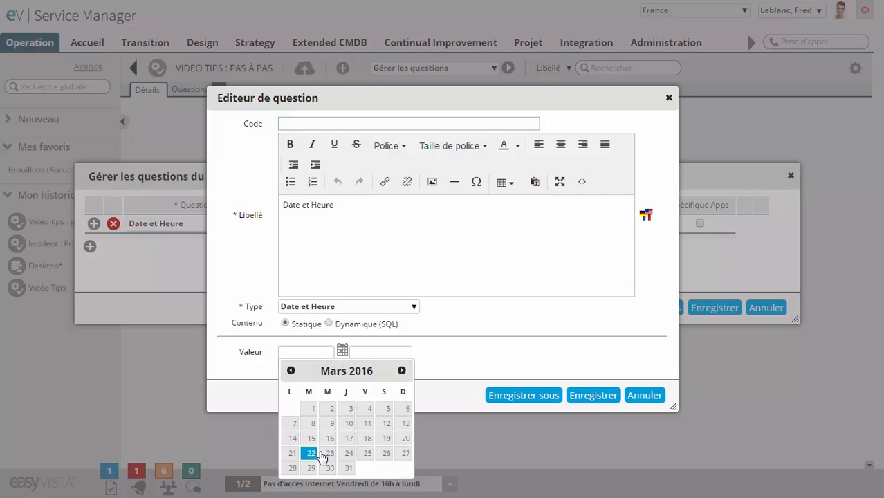
click(382, 353)
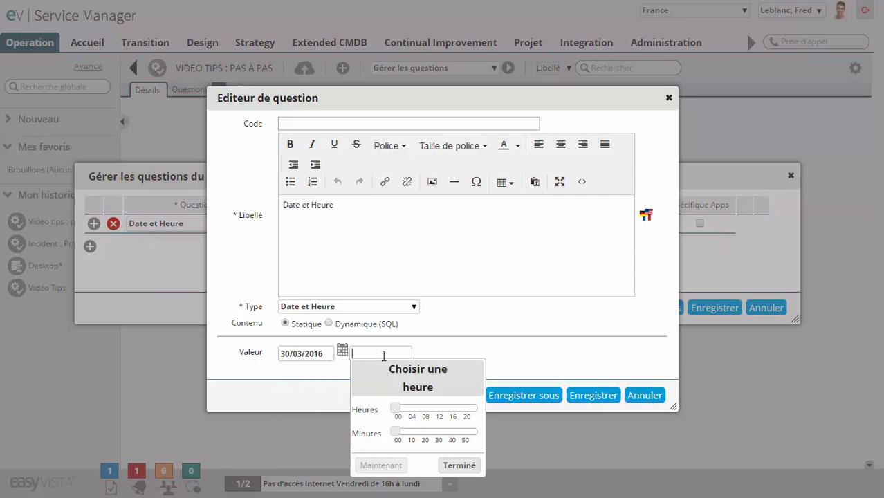
drag(402, 416, 427, 421)
click(465, 465)
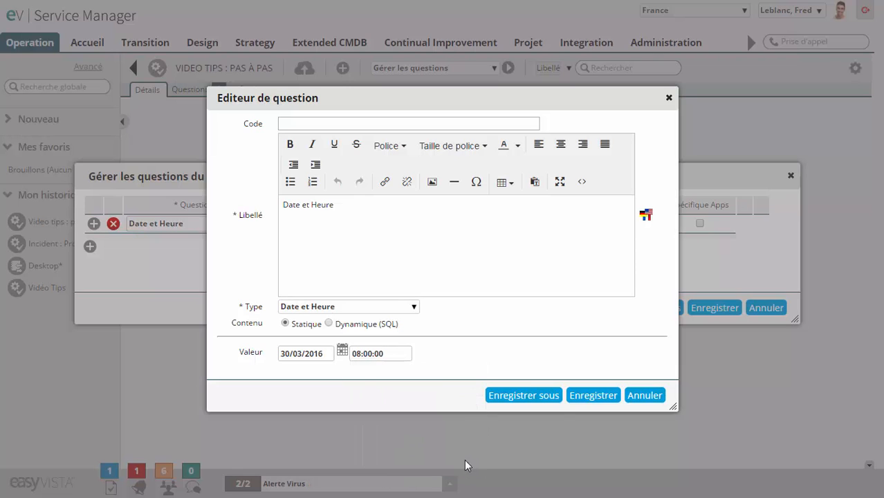
click(588, 396)
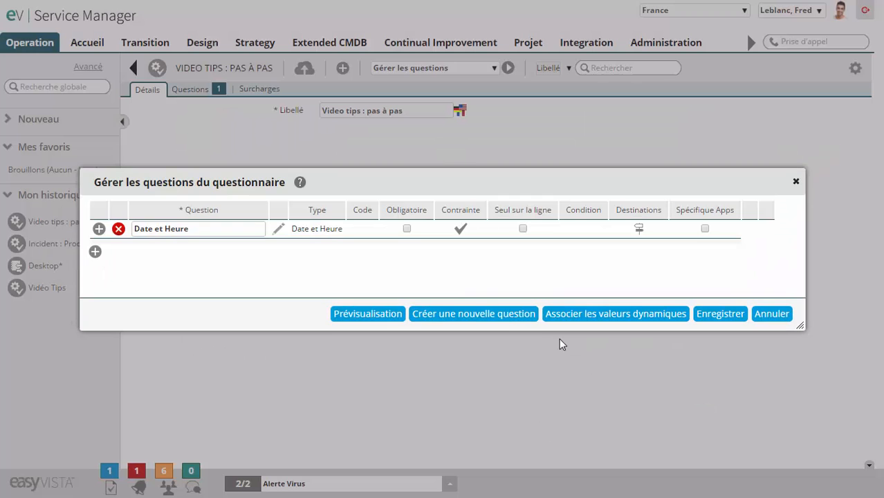
click(373, 316)
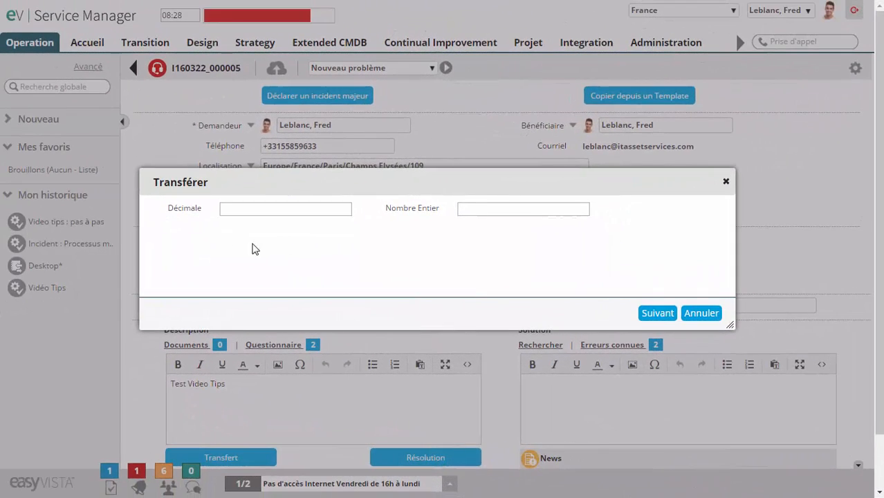
- Answer Nombre Entier with 3 and enter a decimal number beginning with 4000 in Décimale
click(568, 209)
click(561, 224)
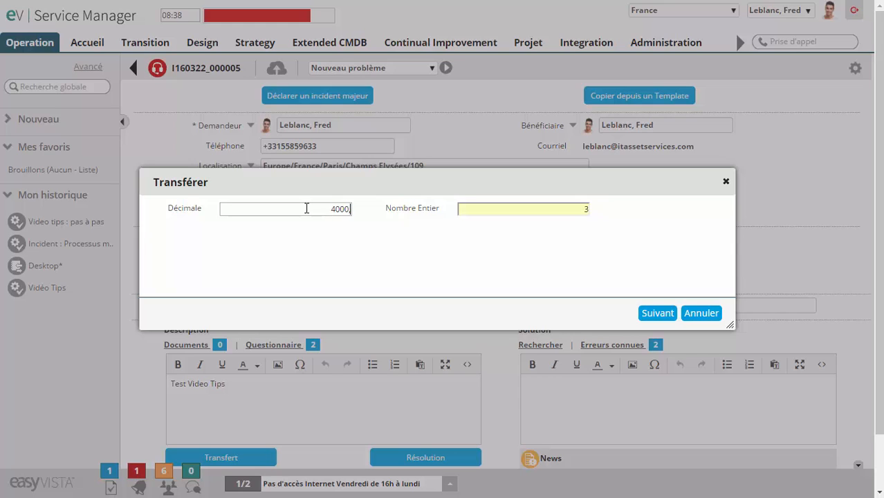
text(,)
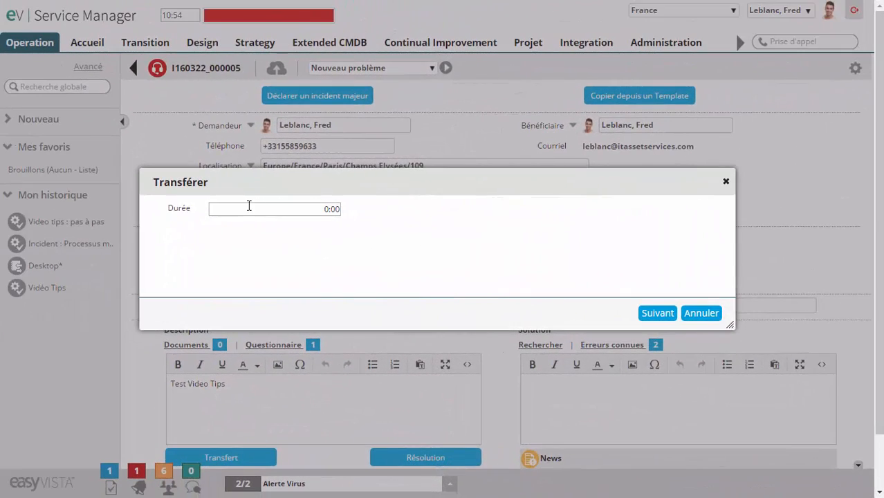
- Set the minutes of the Durée answer in the transfer questionnaire to 30
drag(331, 209, 350, 209)
text(30)
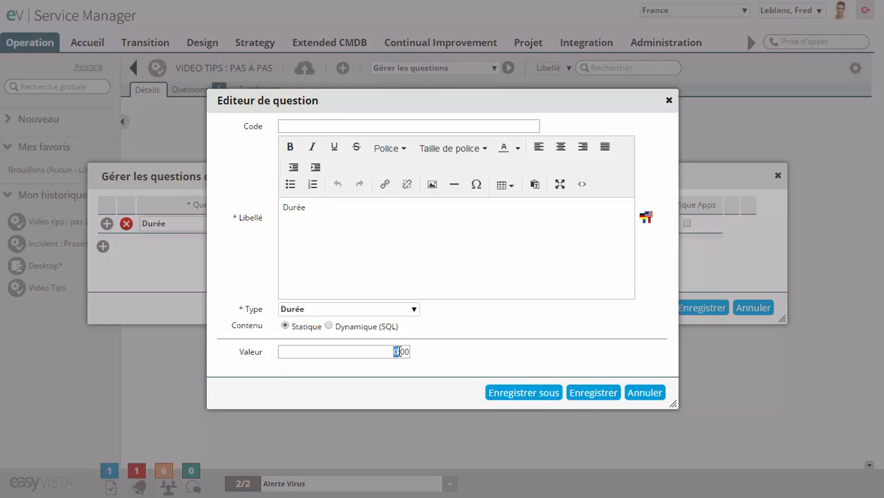
- Set the Durée question's default value to 2 hours, clear its minutes, save the question and preview the questionnaire
text(2)
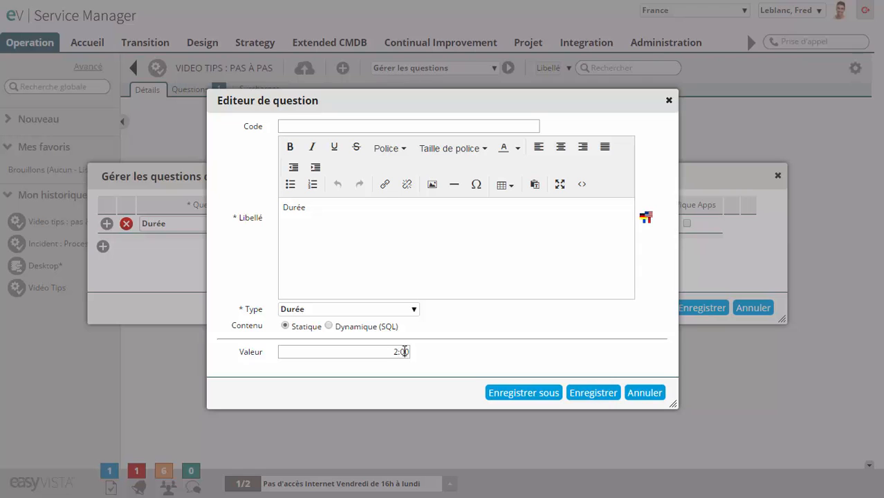
drag(404, 352, 424, 353)
key(BackSpace)
key(BackSpace)
key(BackSpace)
click(592, 393)
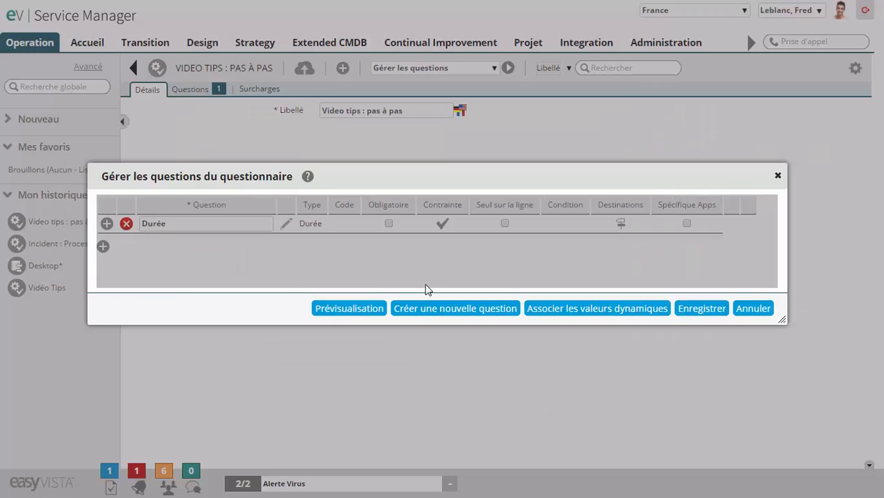
click(366, 317)
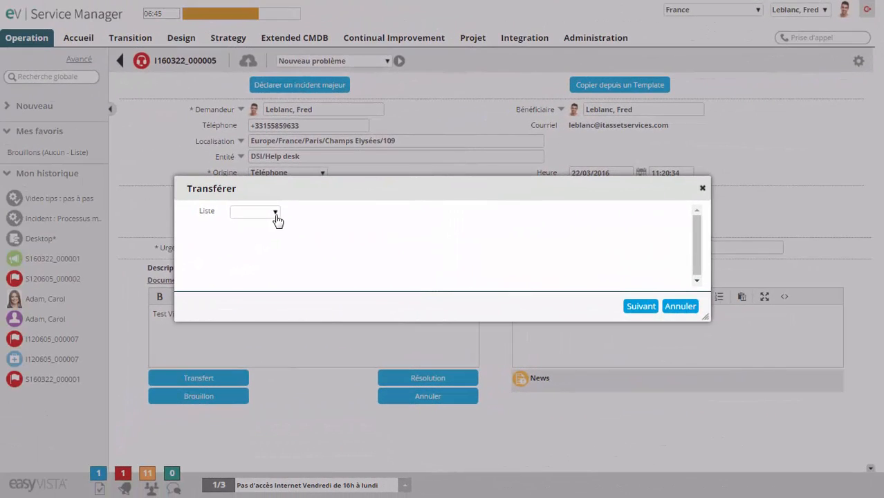
- Choose Index 1 as the Liste answer in the transfer questionnaire, then change the choice to Index 2
click(275, 212)
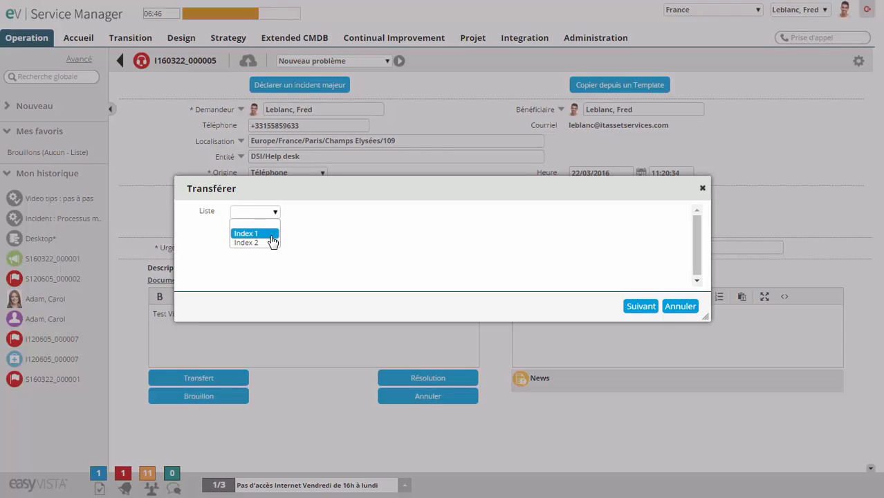
click(270, 235)
click(275, 212)
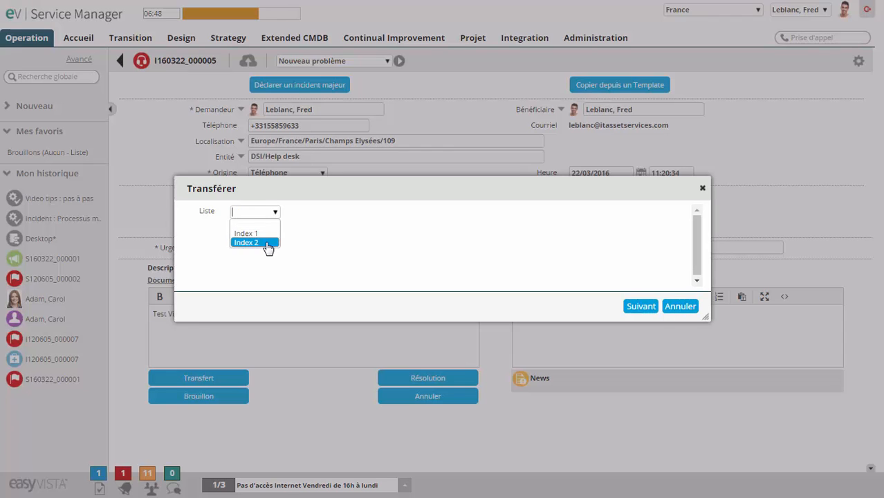
click(268, 242)
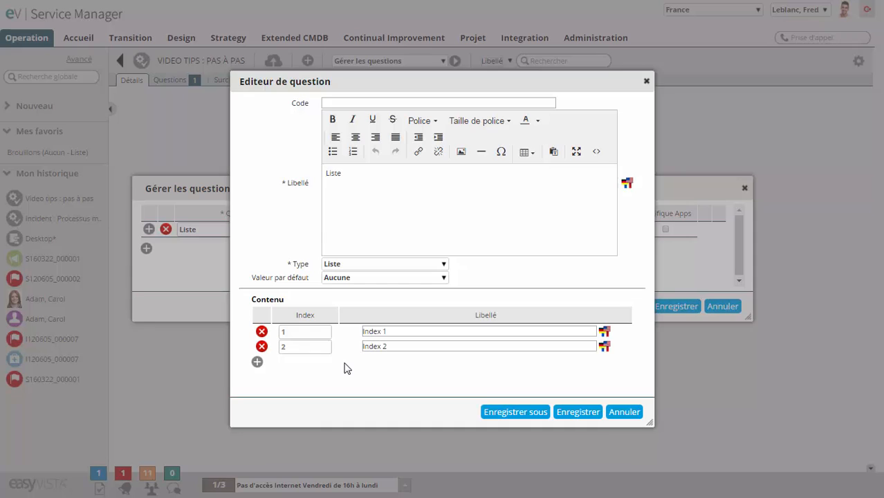
- Set the Liste question's default to Choisi dans la liste with Index 1 as default entry, save it and preview the questionnaire
click(414, 279)
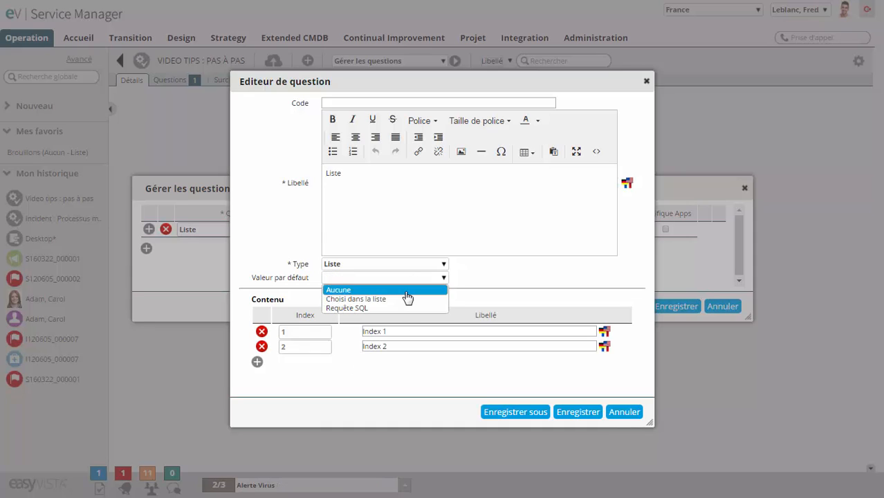
click(408, 299)
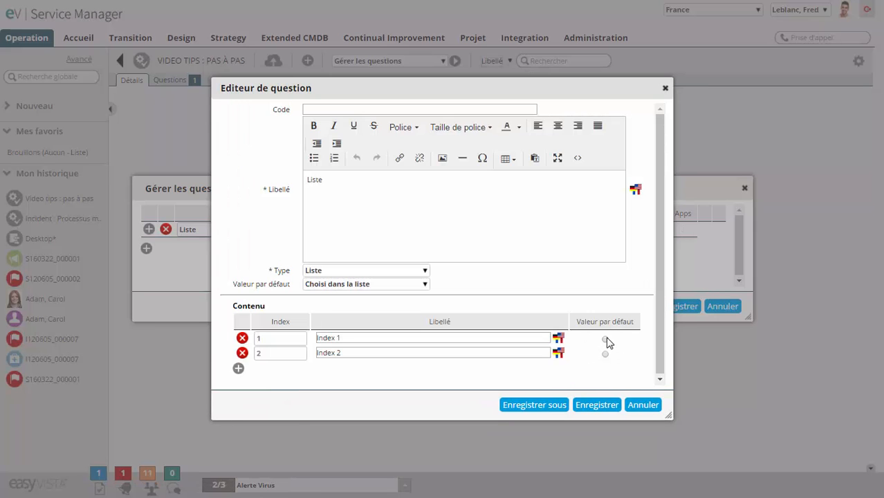
click(606, 338)
click(597, 406)
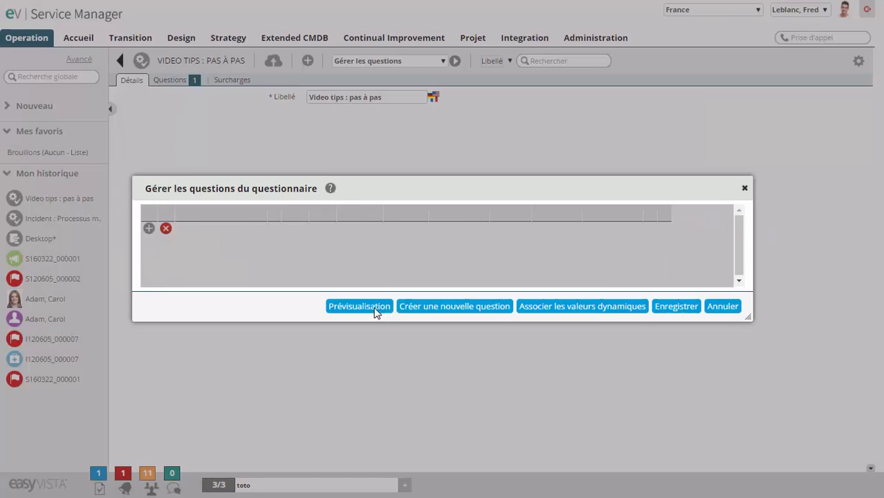
click(376, 307)
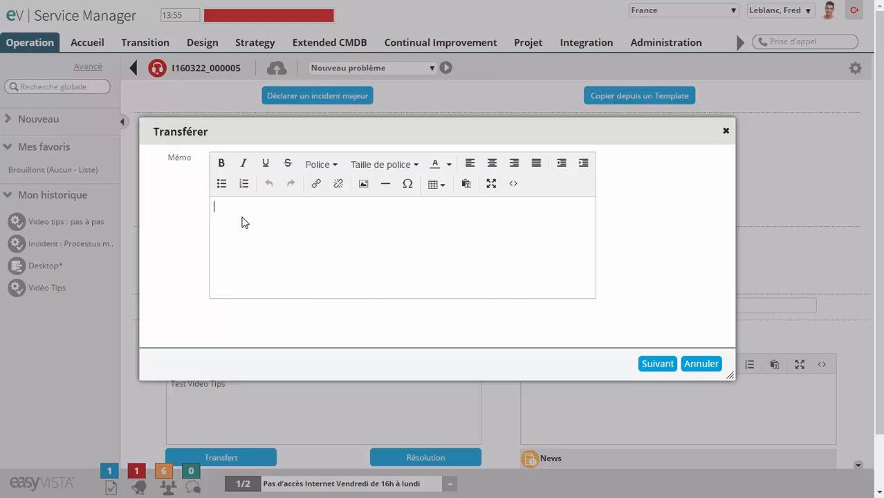
- Write "Ici un mémo" as the Mémo answer and make the word "mémo" bold and italic
text(n mém)
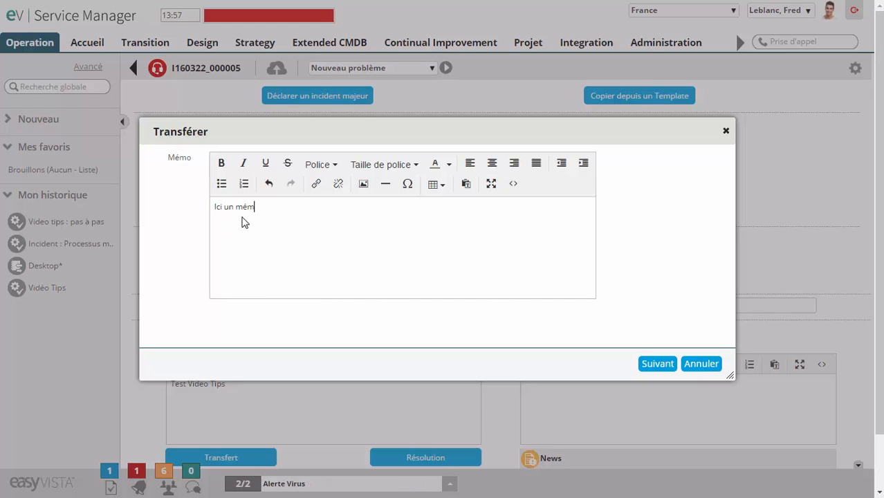
text(o)
drag(276, 205, 237, 206)
click(222, 168)
click(243, 166)
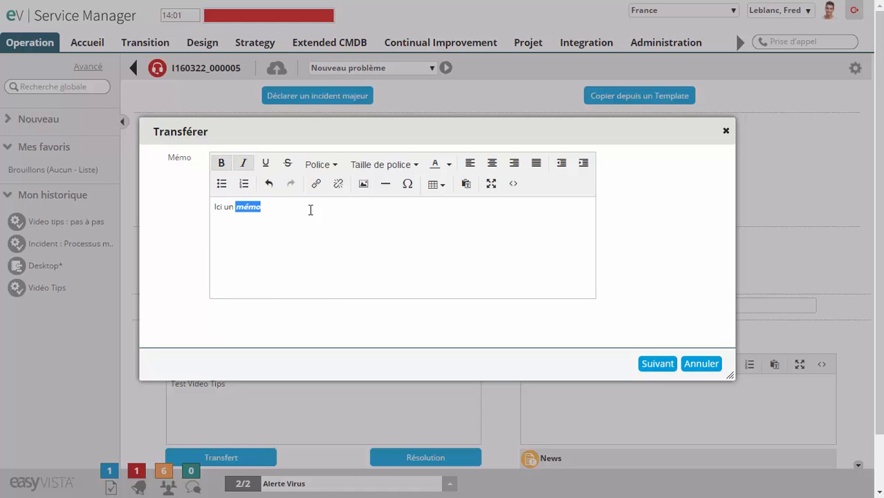
click(289, 209)
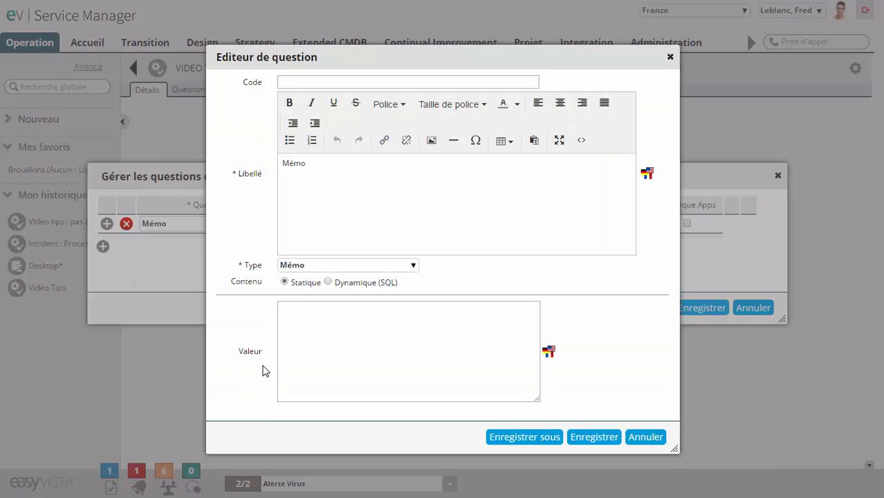
- Enter "Mémo : écrire ici votre résumé" as the static default value of the Mémo question
click(294, 325)
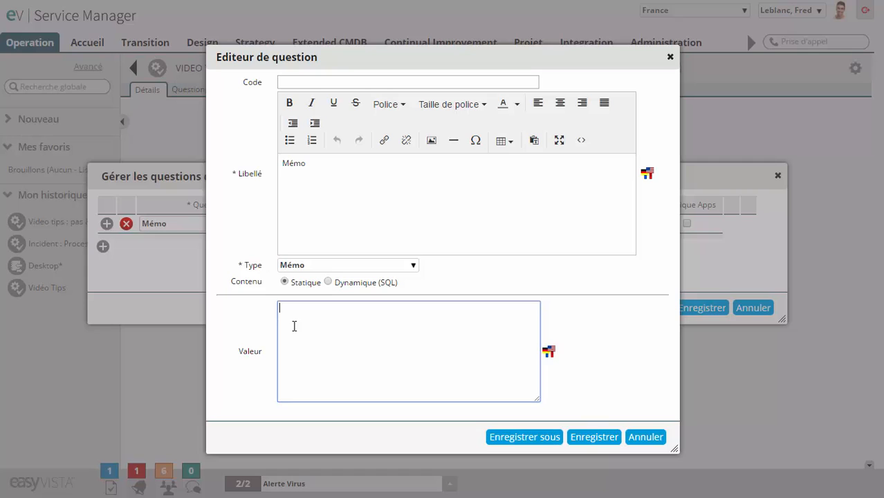
text(Mémo : )
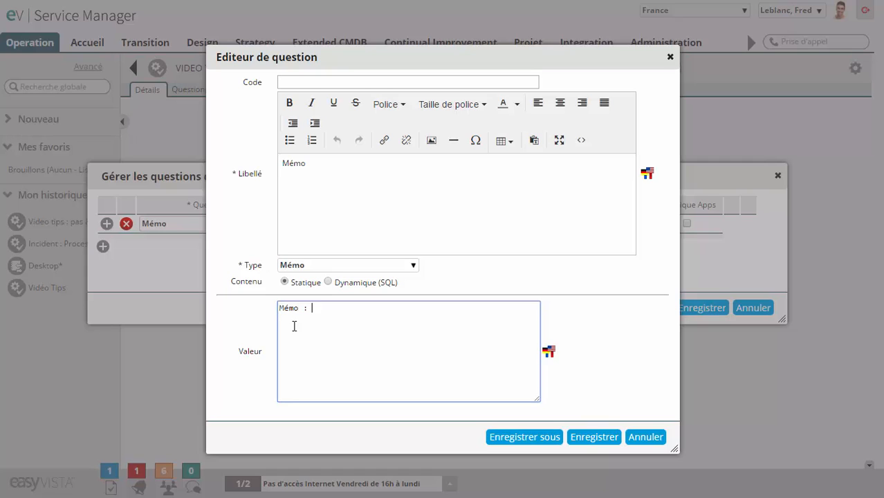
text(écrire ici votre résumé)
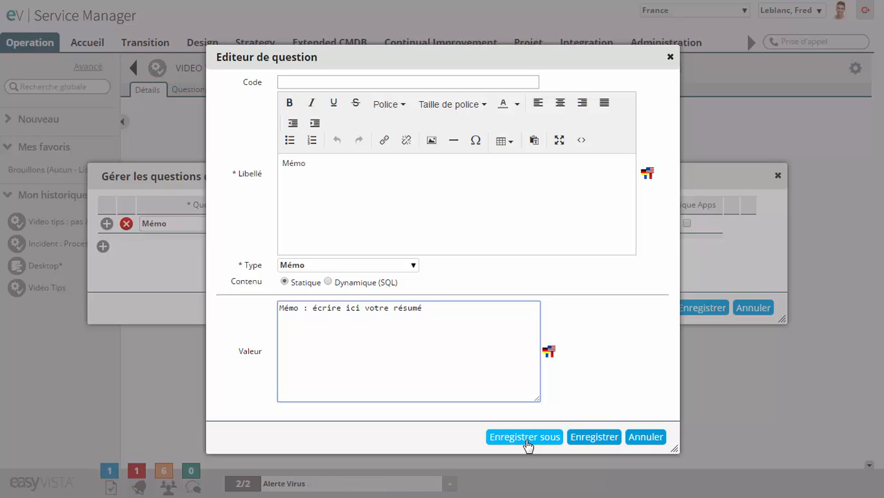
- Save the Mémo question and preview the questionnaire
click(596, 438)
click(372, 315)
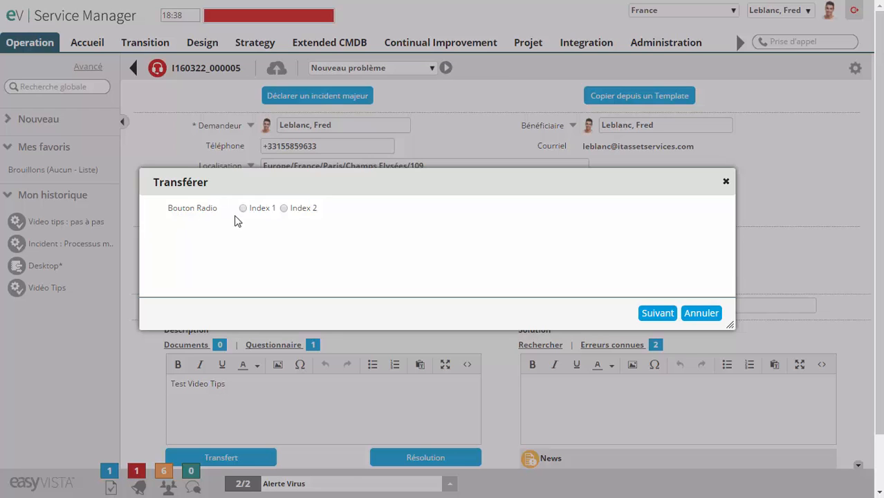
- Choose Index 1 as the Bouton Radio answer in the transfer questionnaire, then change the choice to Index 2
click(242, 208)
click(283, 208)
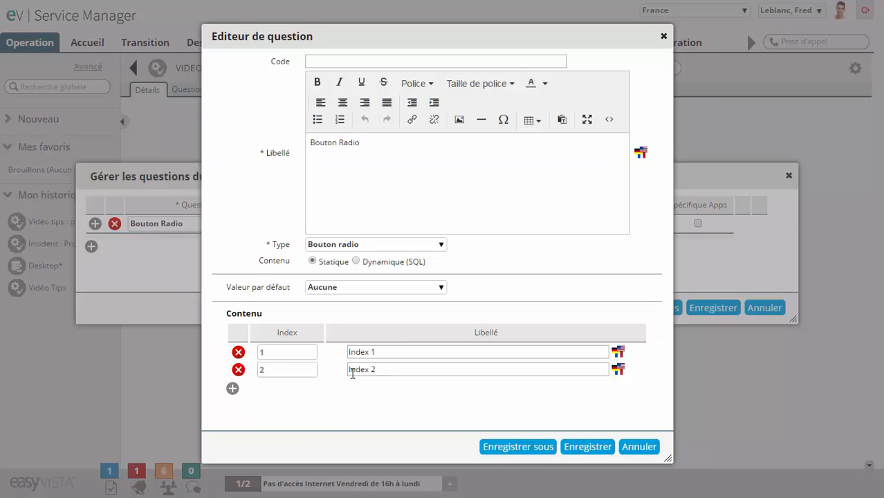
- Set the Bouton Radio question's default to Choisi dans la liste with Index 1 as default entry, save it and preview the questionnaire
click(364, 291)
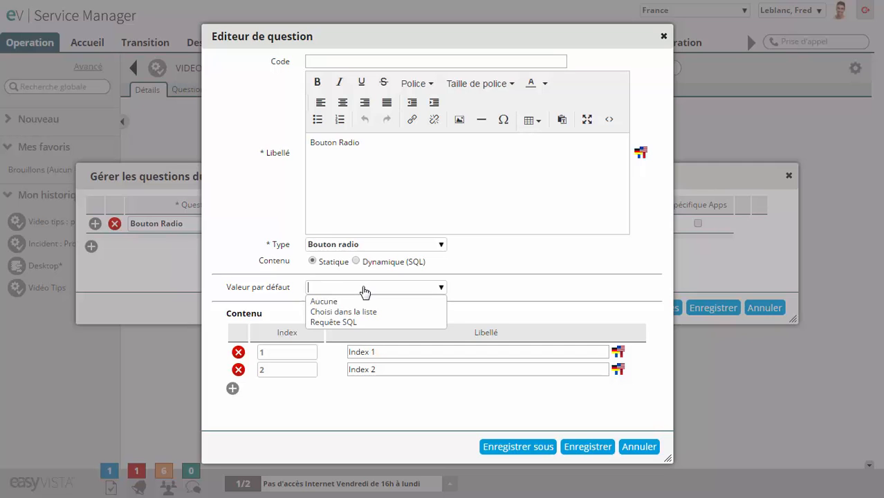
click(358, 312)
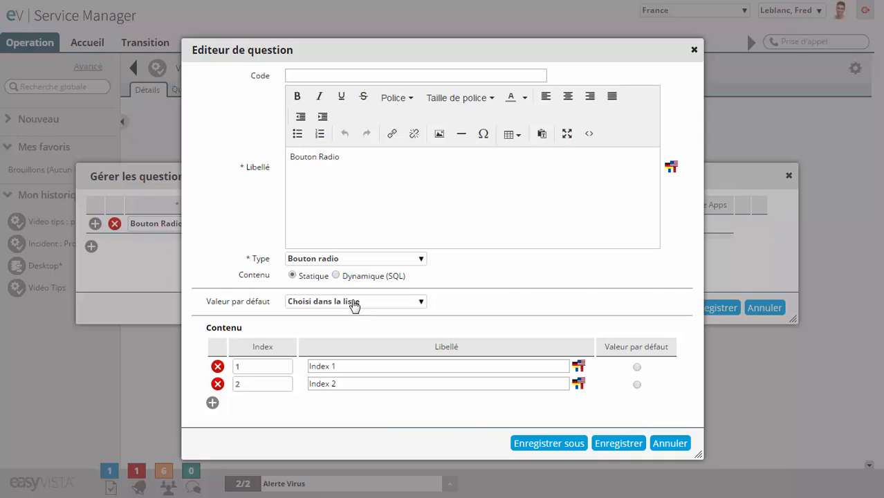
click(637, 367)
click(625, 444)
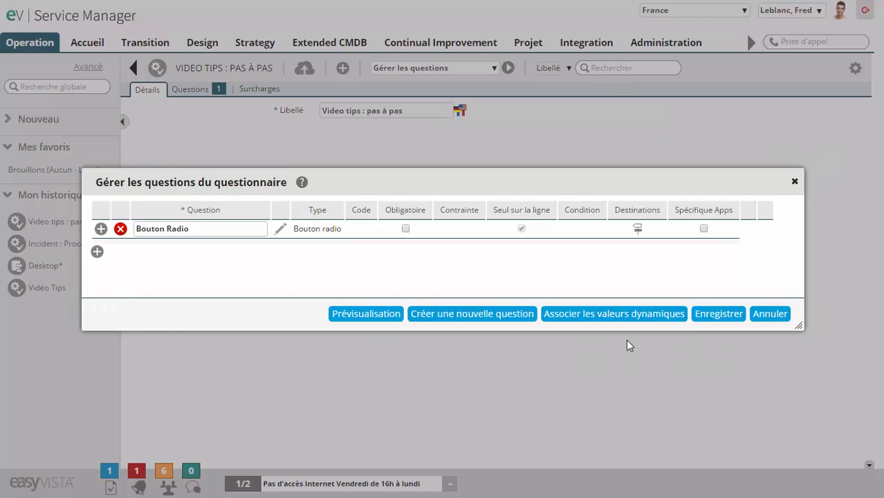
click(367, 315)
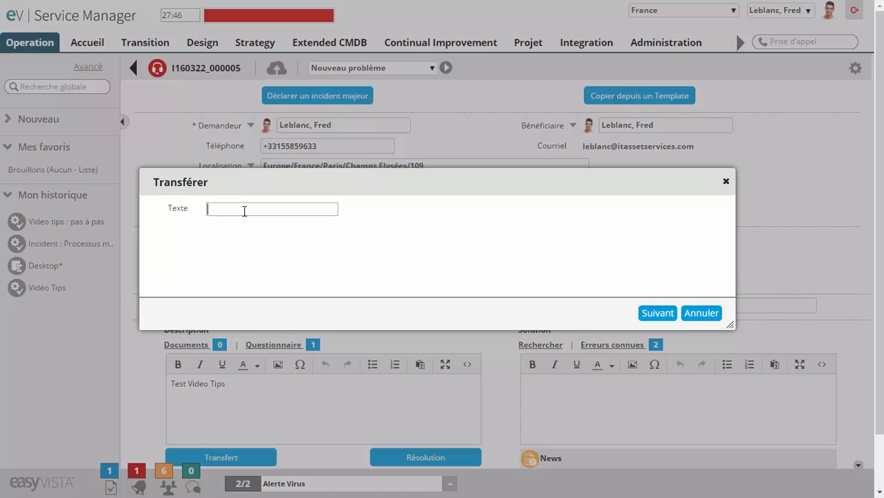
- Write "ici un texte" as the Texte answer in the transfer questionnaire
text(ci un t)
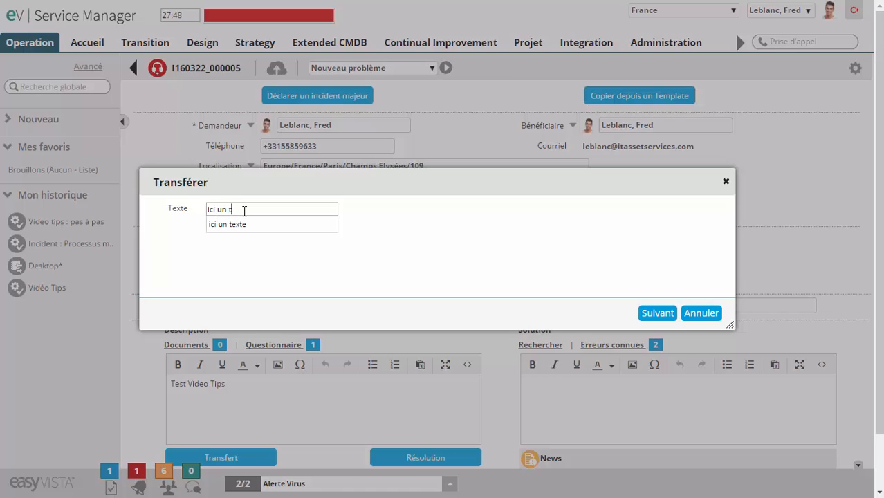
text(exte r)
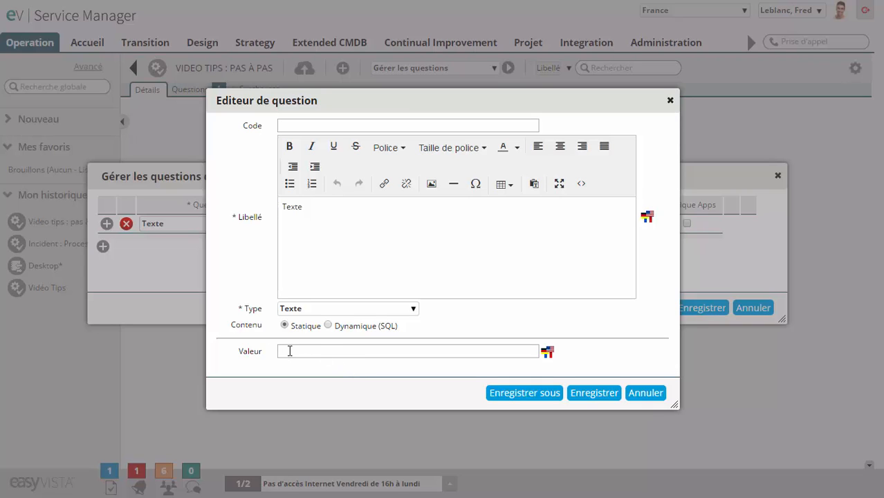
- Enter "ici un texte par défaut" as the static default value of the Texte question, save it and preview the questionnaire
text(un texte par défaut)
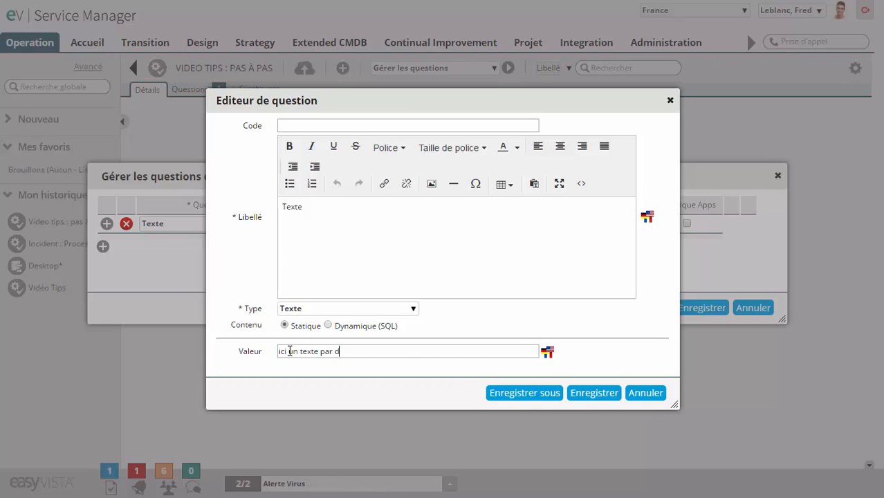
click(588, 392)
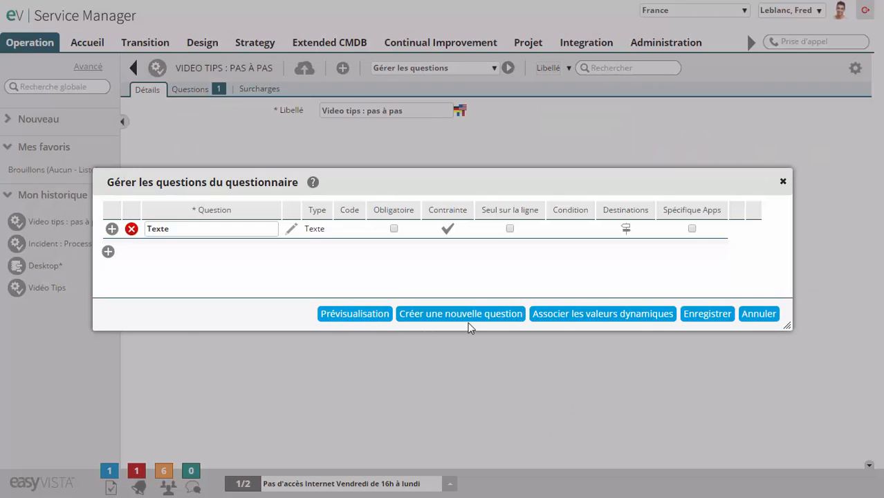
click(374, 313)
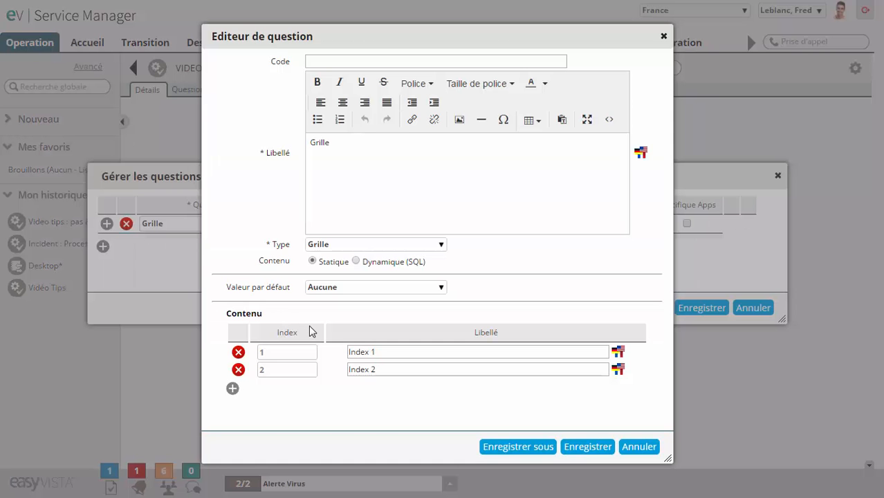
- Set the Grille question's default to Choisi dans la liste with Index 1 ticked, save it and preview the questionnaire
click(361, 290)
click(349, 313)
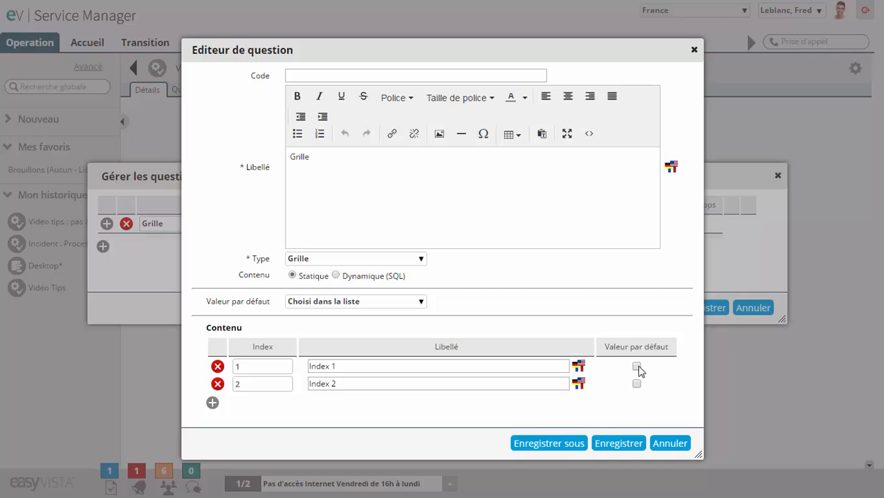
click(616, 445)
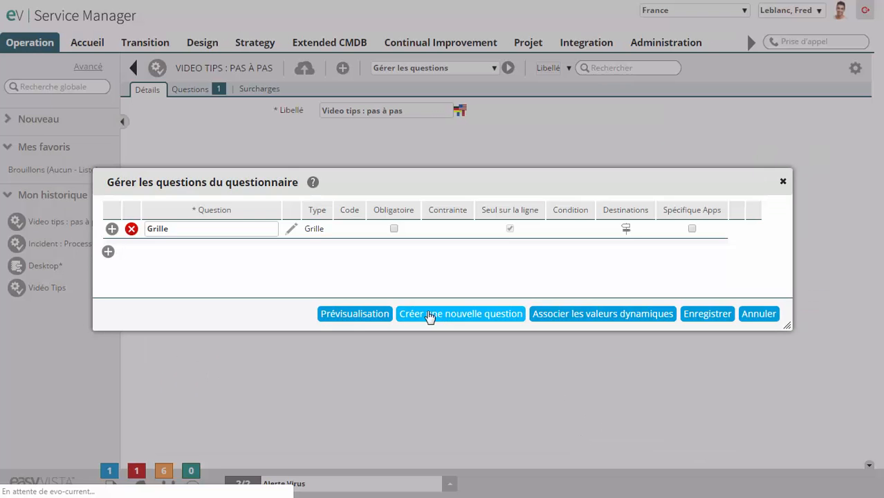
click(360, 313)
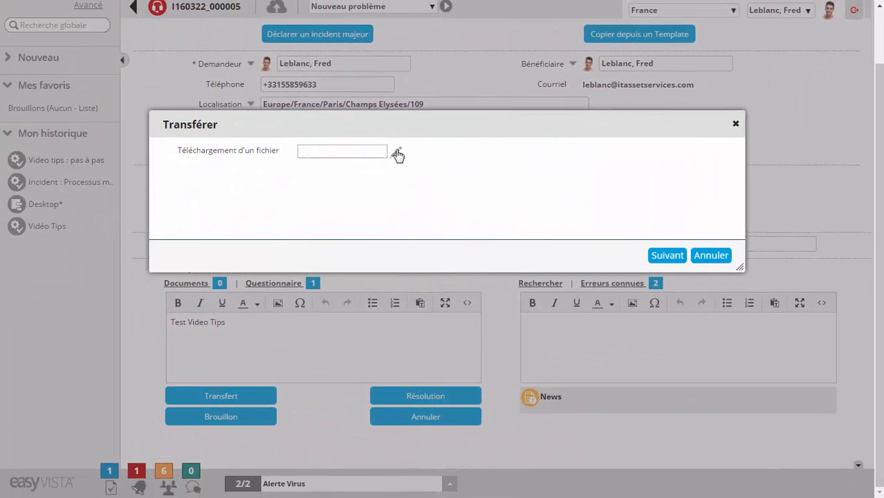
- Upload the Excel file Connector Detail List from the Bureau folder as the answer to the Téléchargement d'un fichier question
click(395, 152)
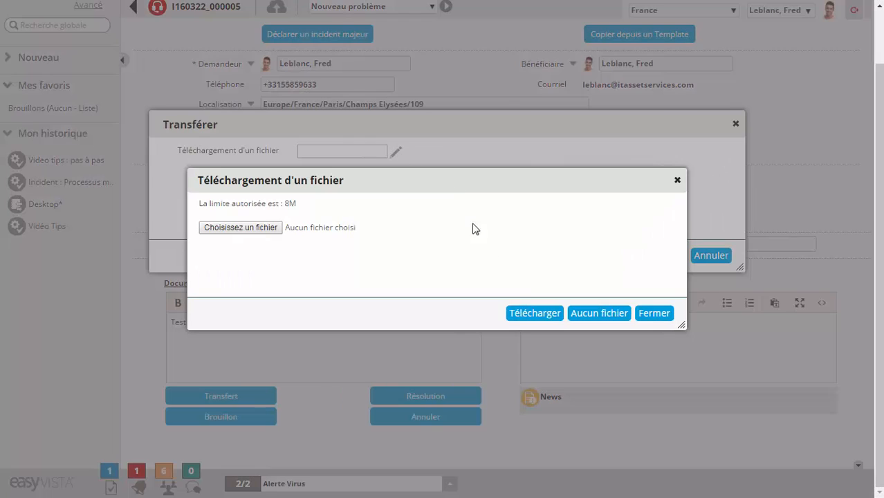
click(256, 227)
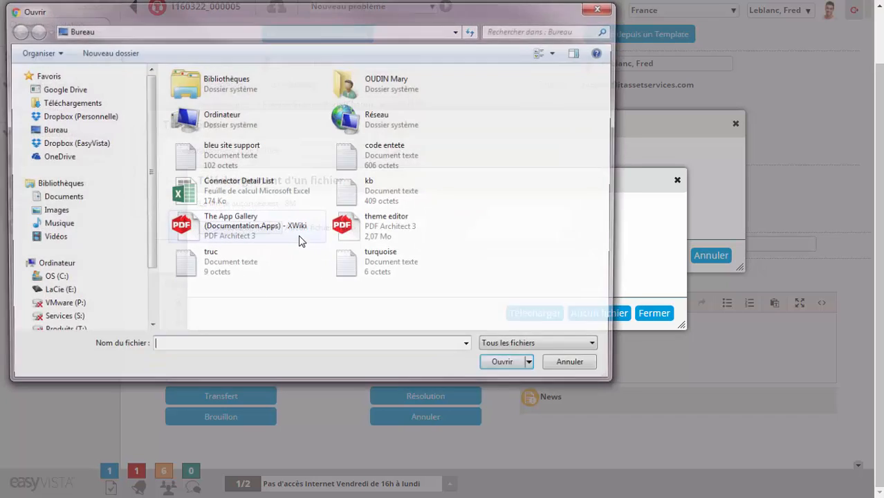
click(290, 210)
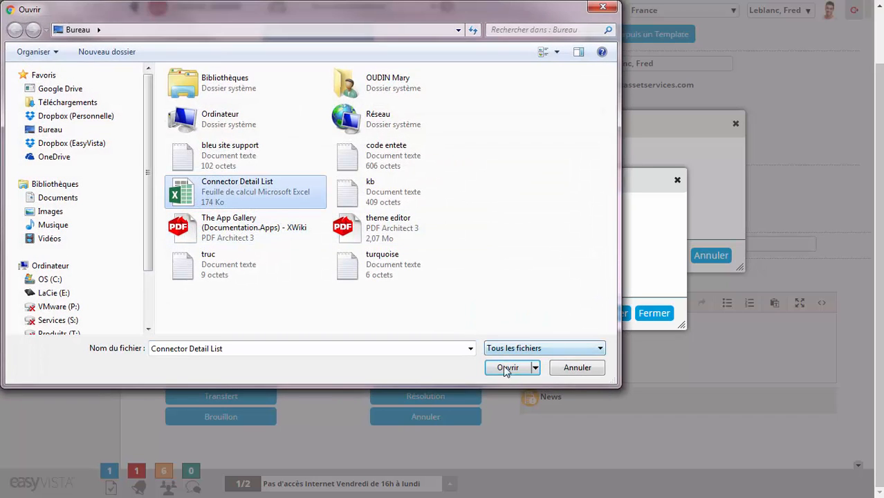
click(507, 367)
drag(305, 206, 197, 203)
click(536, 314)
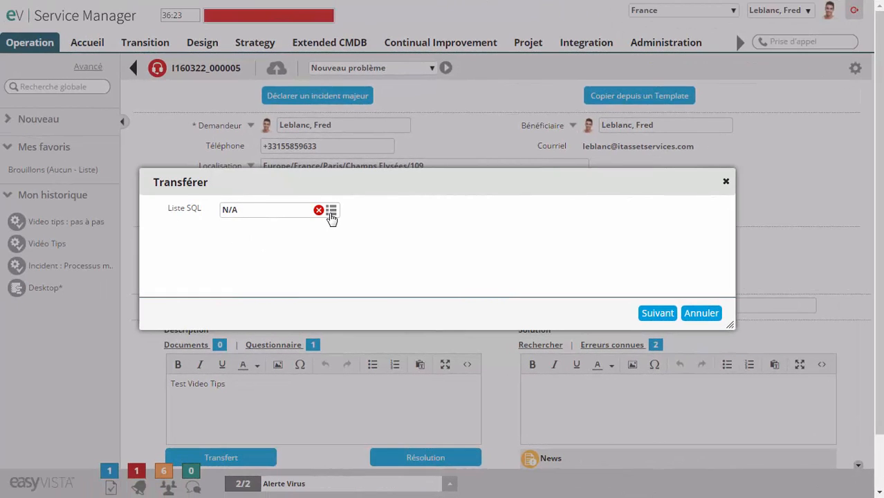
- Select Service Desk Manager as the Liste SQL answer in the transfer questionnaire
click(332, 213)
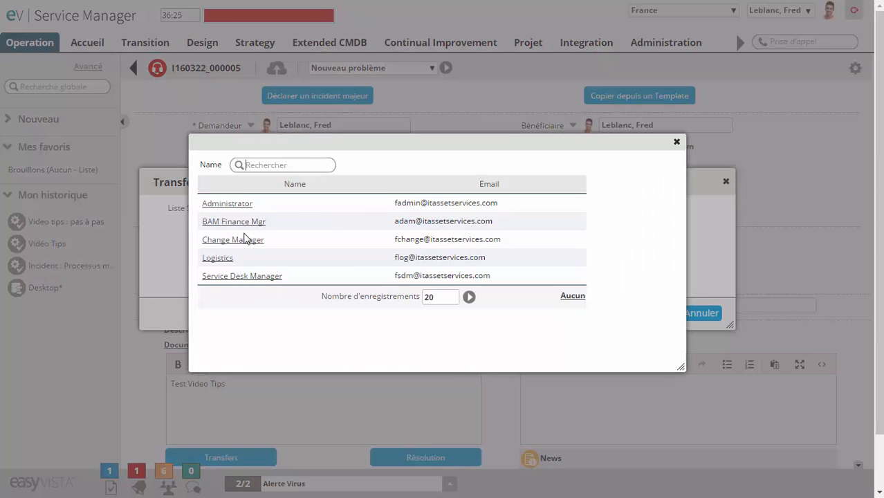
click(229, 277)
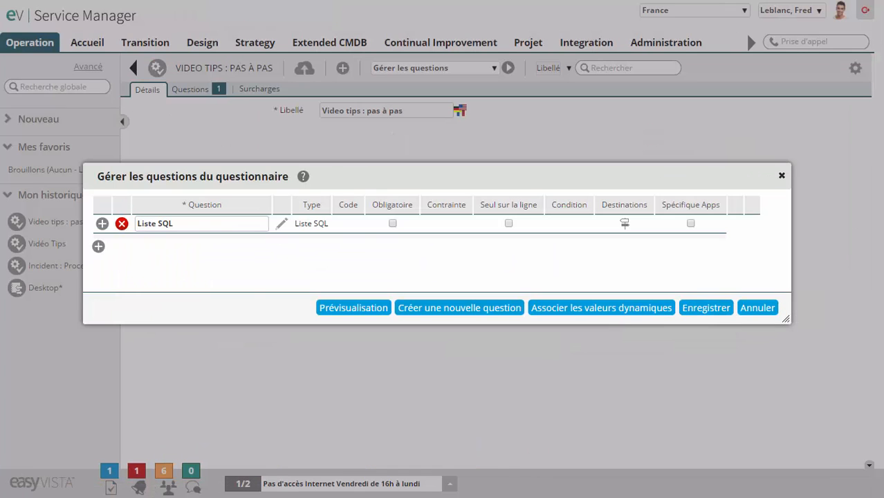
- Open the Liste SQL question in the question editor and review its SELECT, FROM and WHERE settings
click(281, 223)
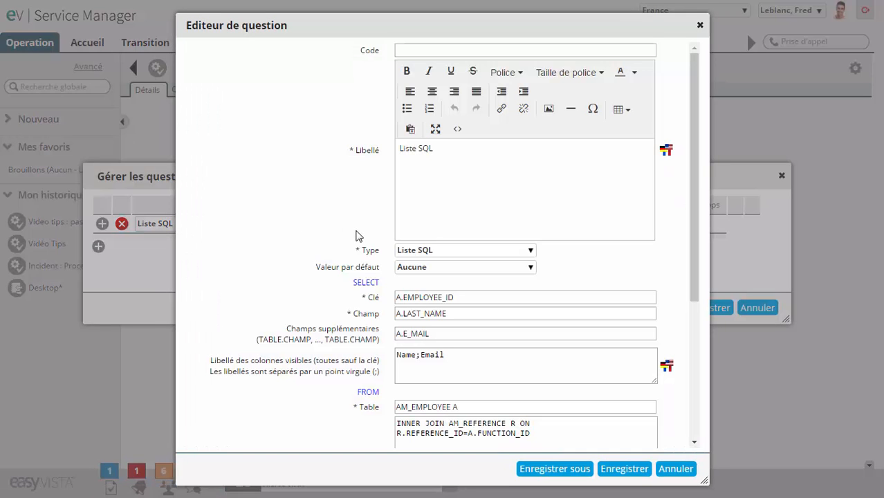
scroll(358, 236, down, 3)
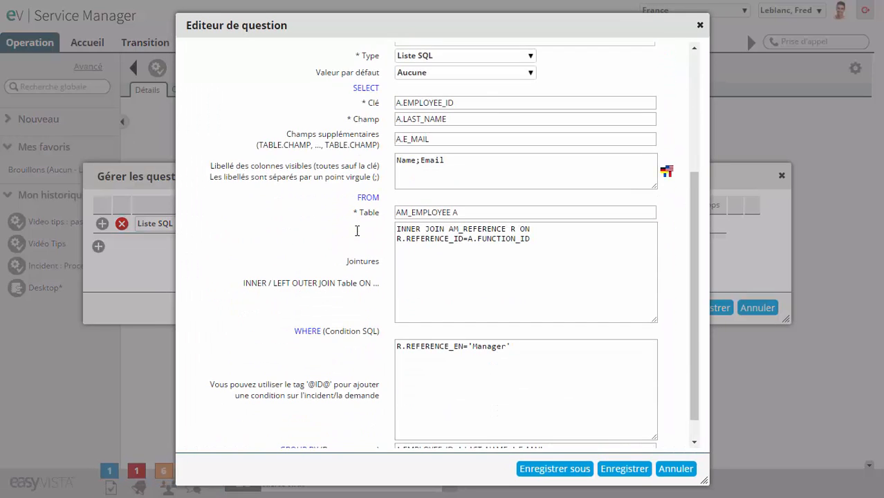
scroll(357, 231, down, 1)
scroll(356, 230, up, 3)
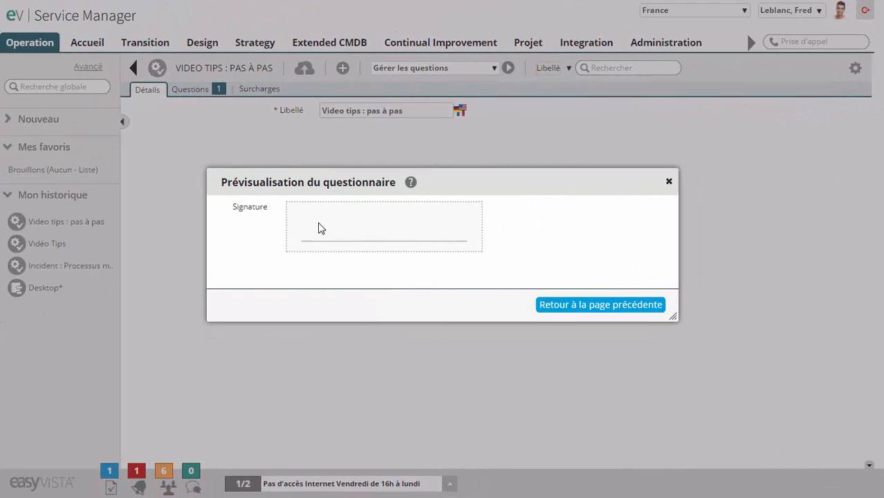
- Draw a handwritten signature in the Signature field of the questionnaire preview
mouse_move(323, 219)
mouse_down()
mouse_move(317, 240)
mouse_move(336, 243)
mouse_move(363, 225)
mouse_move(375, 233)
mouse_up()
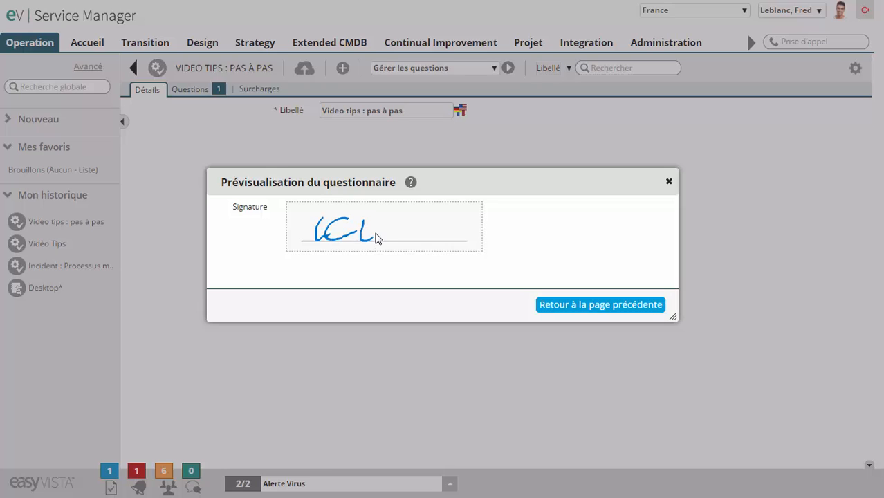
click(326, 210)
drag(434, 217, 397, 239)
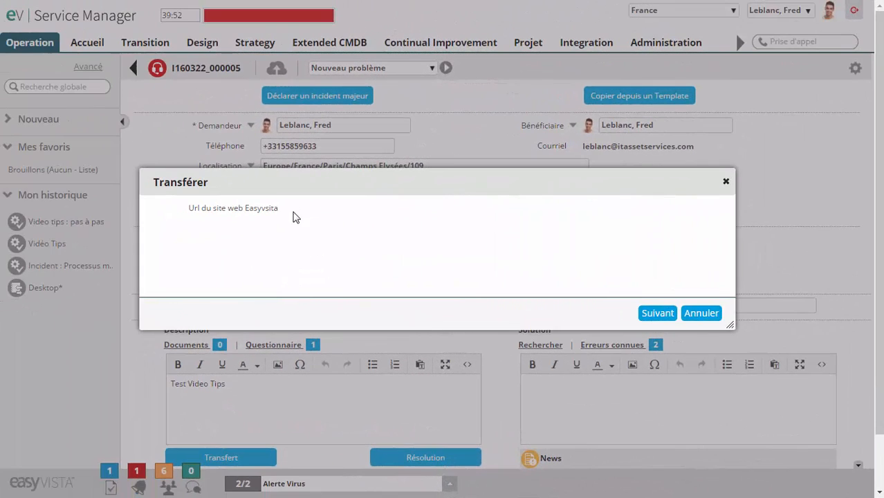
- Follow the Easyvista website link in the transfer questionnaire, then open its URL question for editing
click(217, 209)
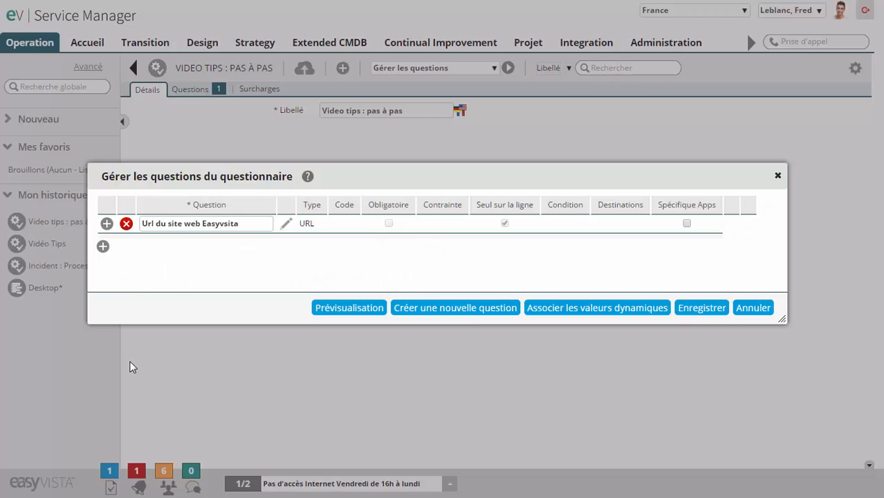
click(286, 224)
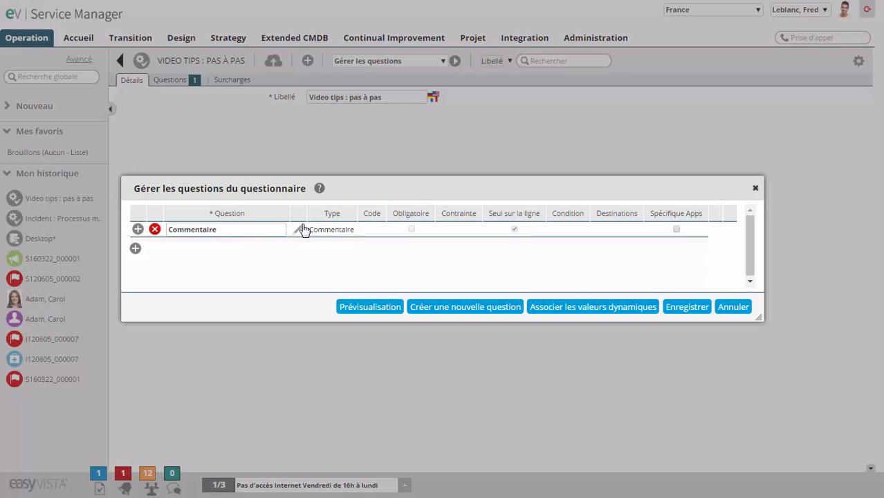
- Preview the questionnaire containing the Commentaire question and return to the question list
click(340, 308)
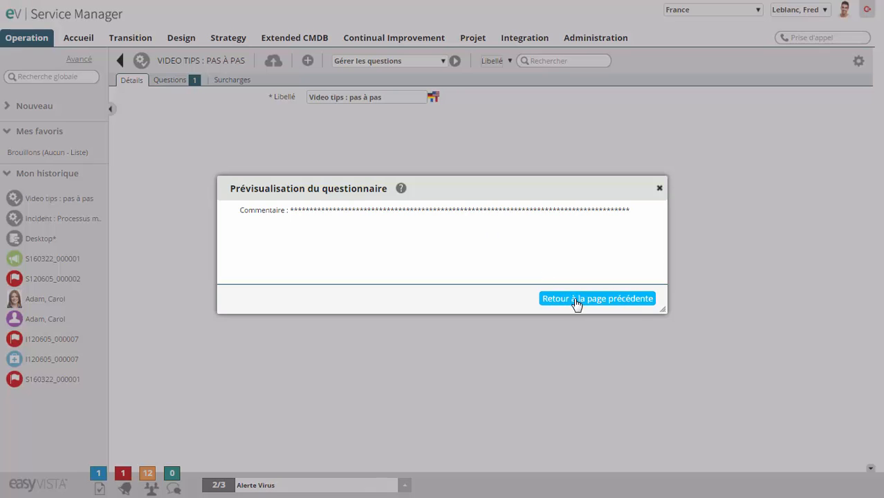
click(574, 301)
- Replace the Commentaire question's value with "Explication de la marche à suivre", save it and preview the questionnaire
click(299, 233)
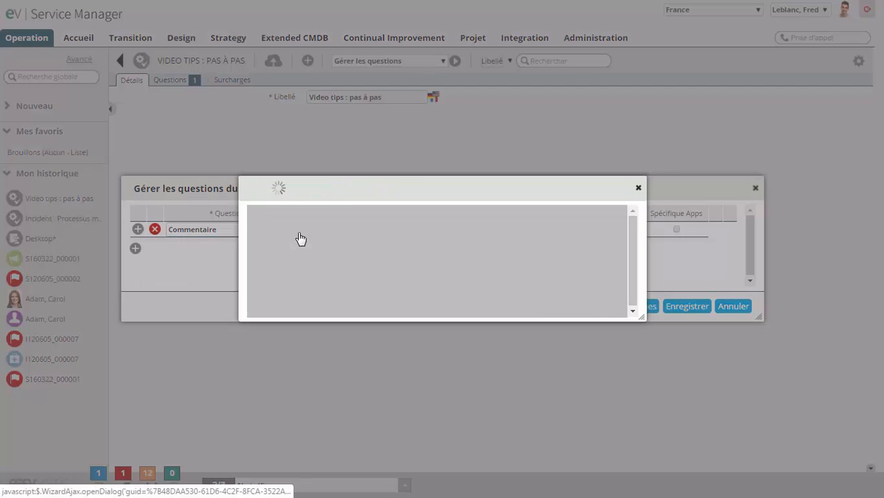
drag(448, 306, 271, 282)
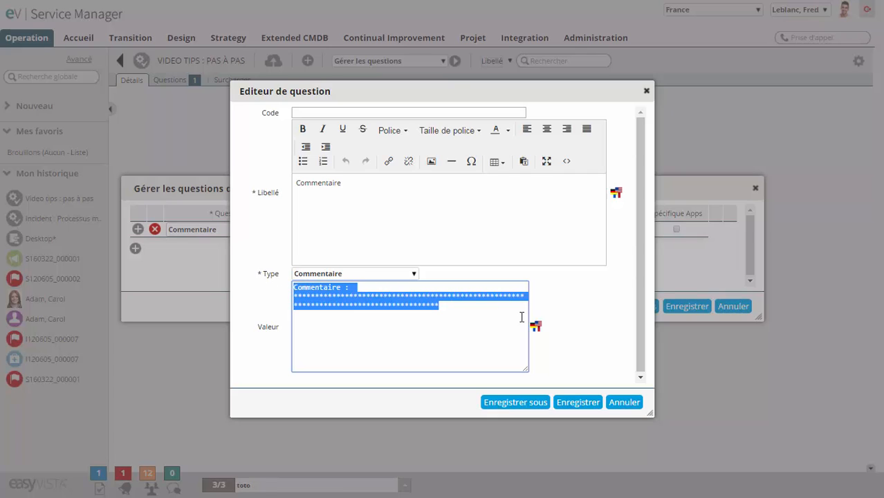
text(Expl)
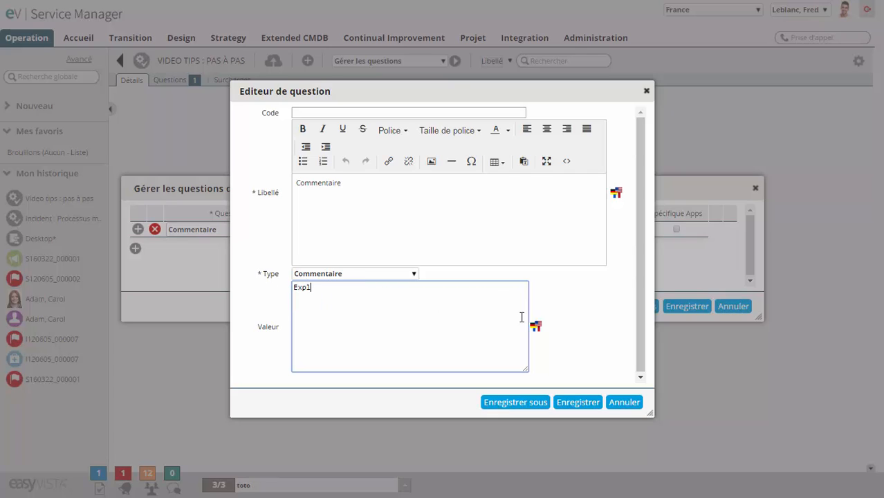
text(ication de )
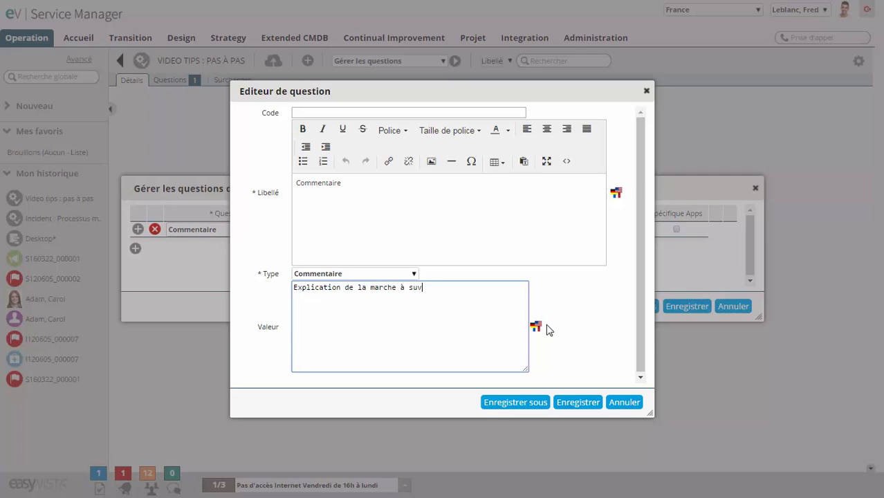
text(la marche à suivre)
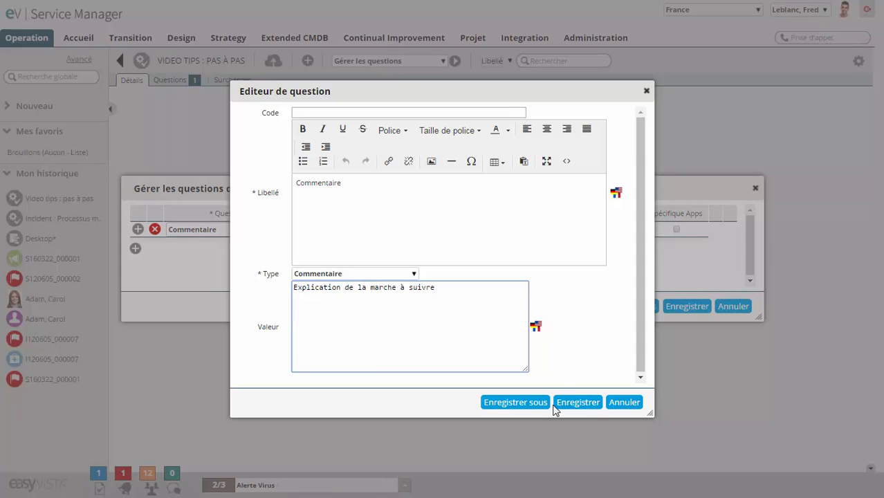
click(556, 405)
click(365, 316)
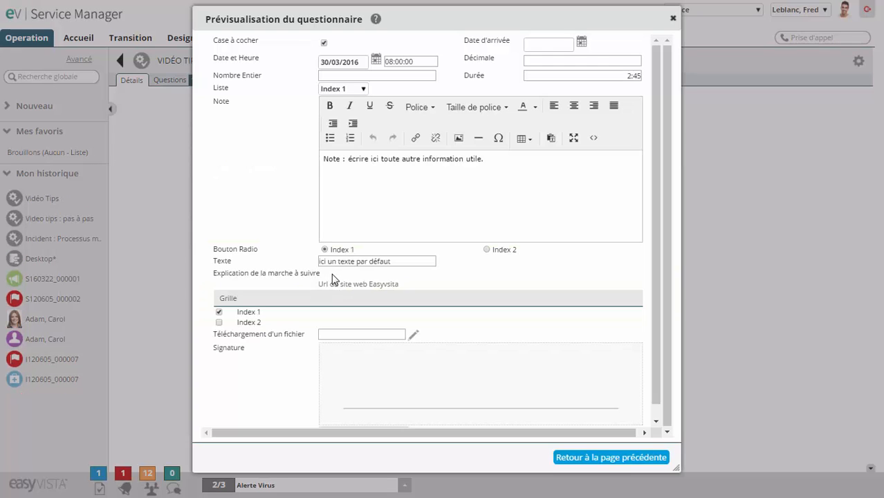
- Highlight the comment line above the website link in the full questionnaire preview, then clear the highlight
drag(321, 274, 200, 280)
click(338, 279)
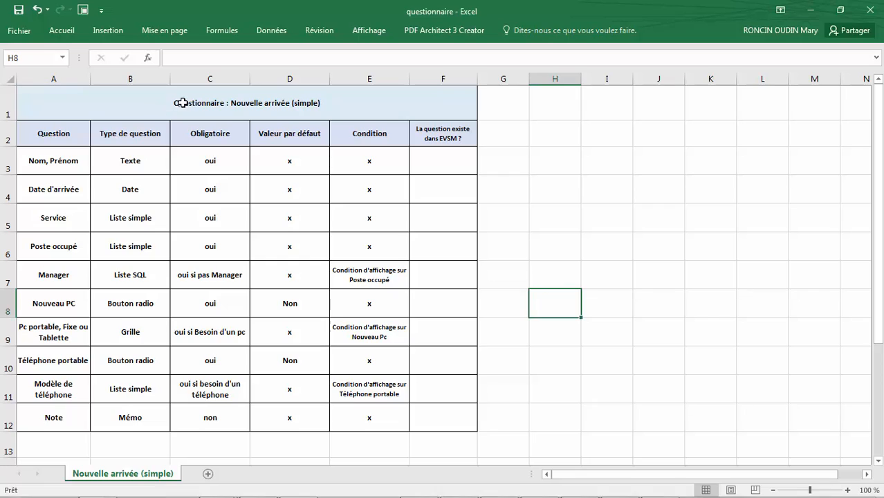
- Examine the "Nouvelle arrivée (simple)" plan's title and headings, and the question types planned for Nom, Prénom and Date d'arrivée
click(250, 104)
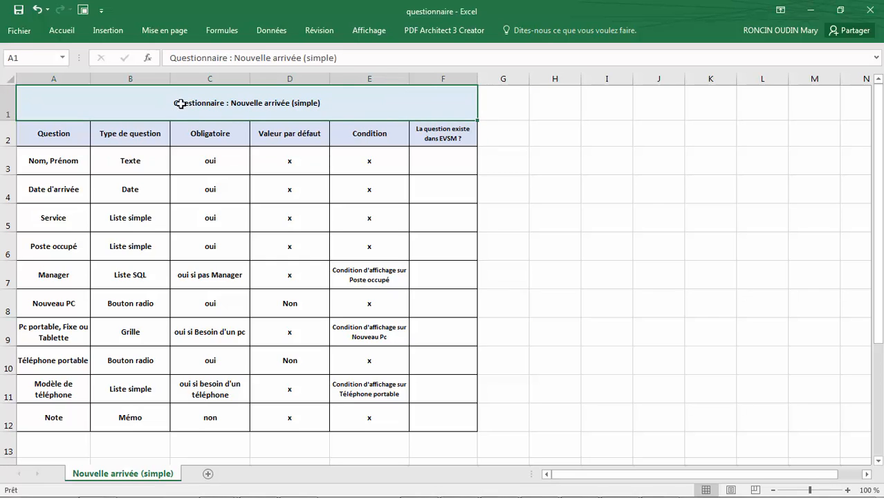
click(62, 131)
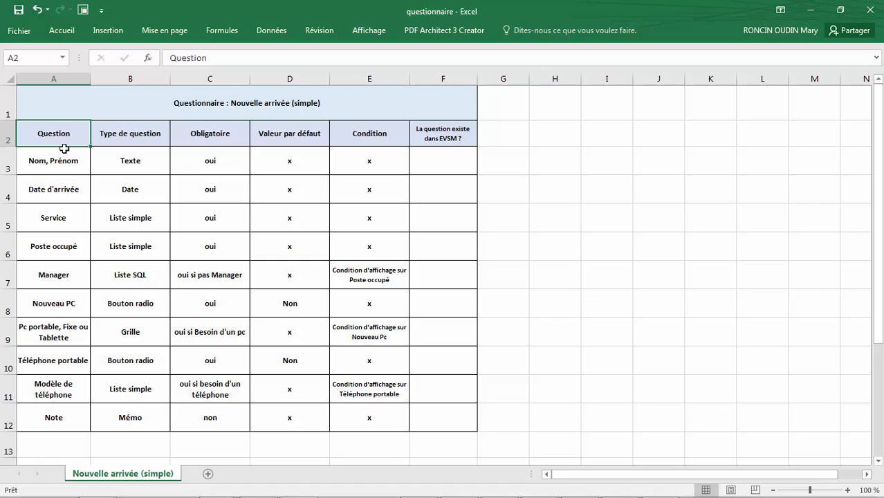
click(130, 136)
click(60, 166)
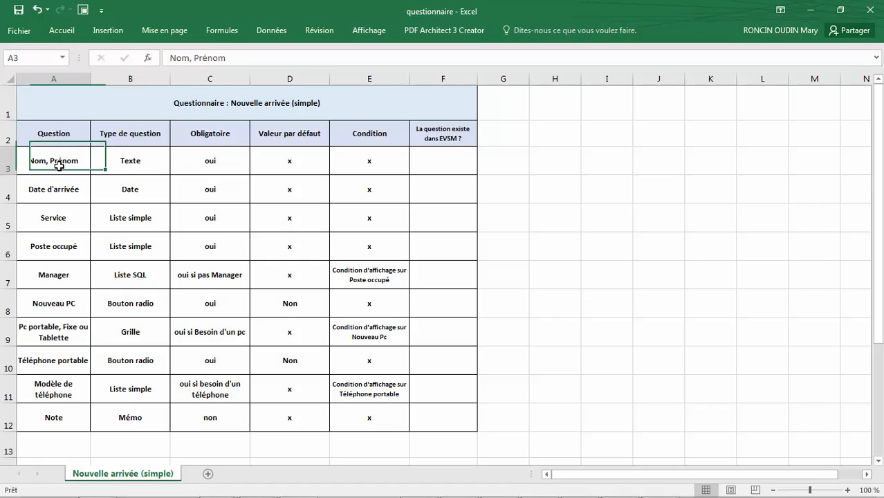
click(138, 171)
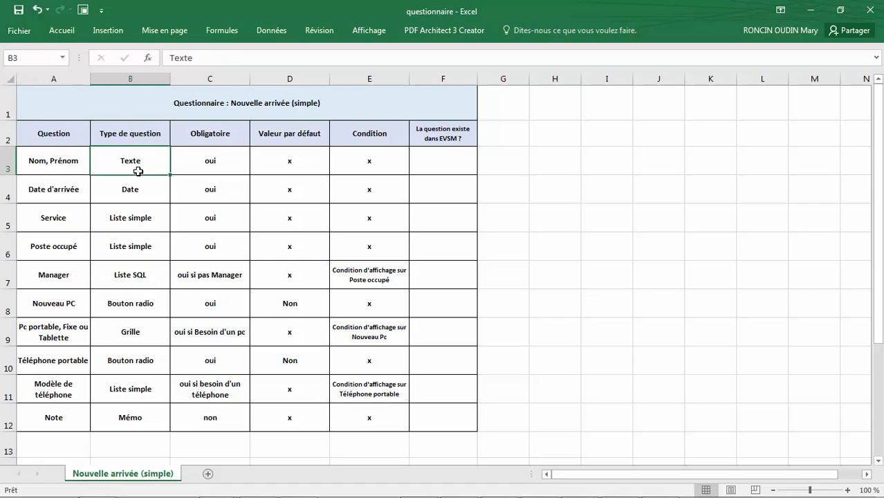
click(65, 192)
click(133, 193)
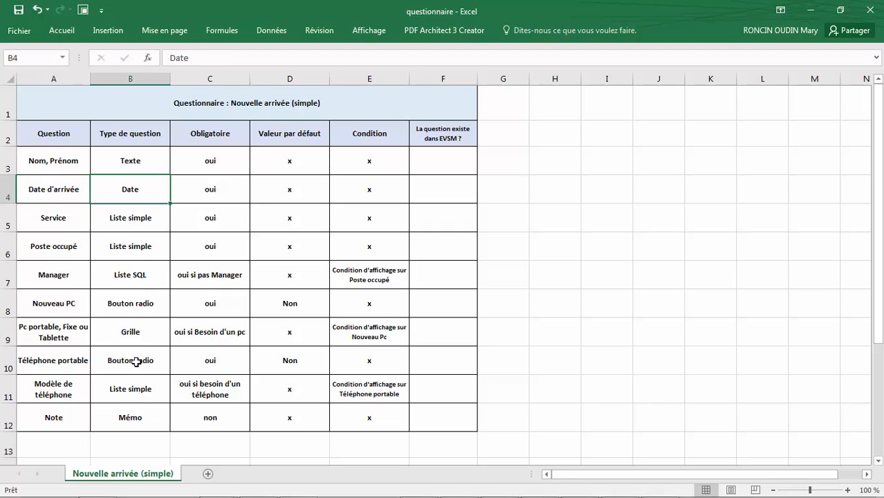
- Review which planned questions are mandatory, including those whose obligation depends on Poste occupé, a PC need or a phone need
click(211, 154)
click(217, 200)
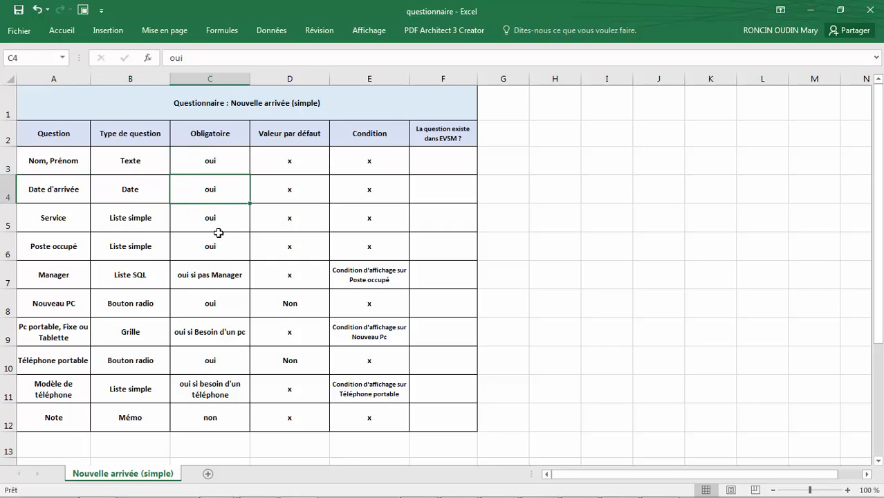
click(223, 277)
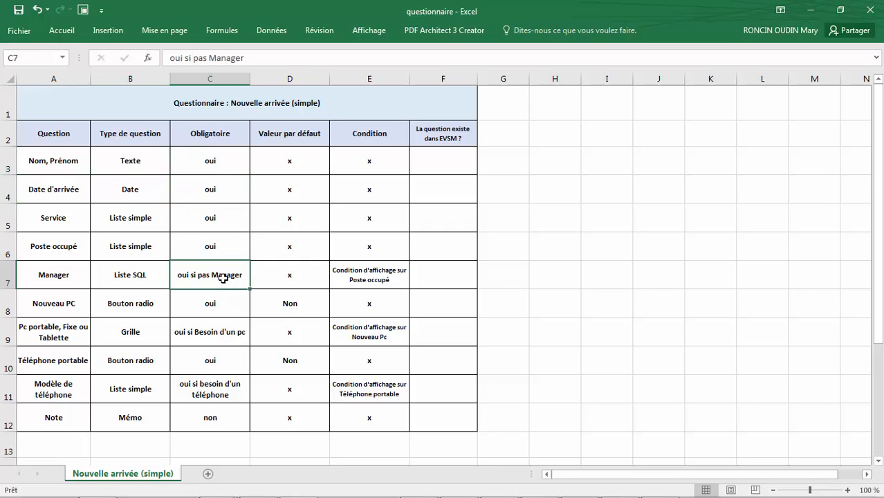
click(356, 276)
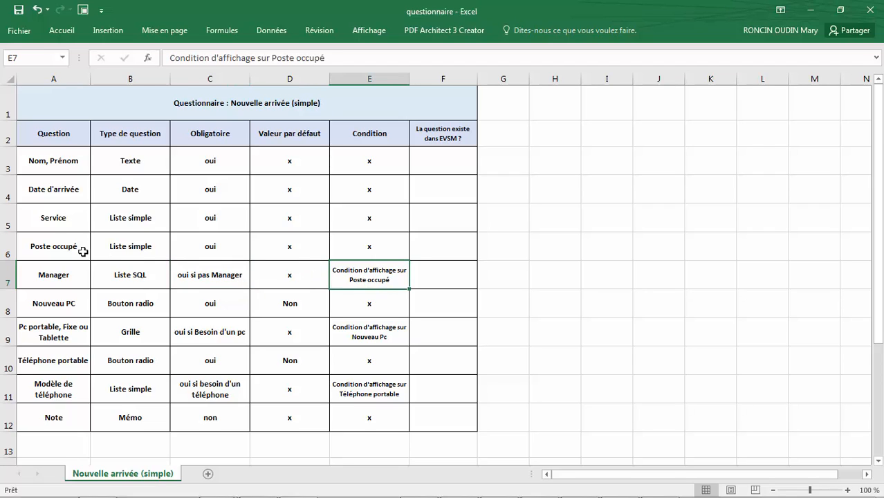
click(57, 247)
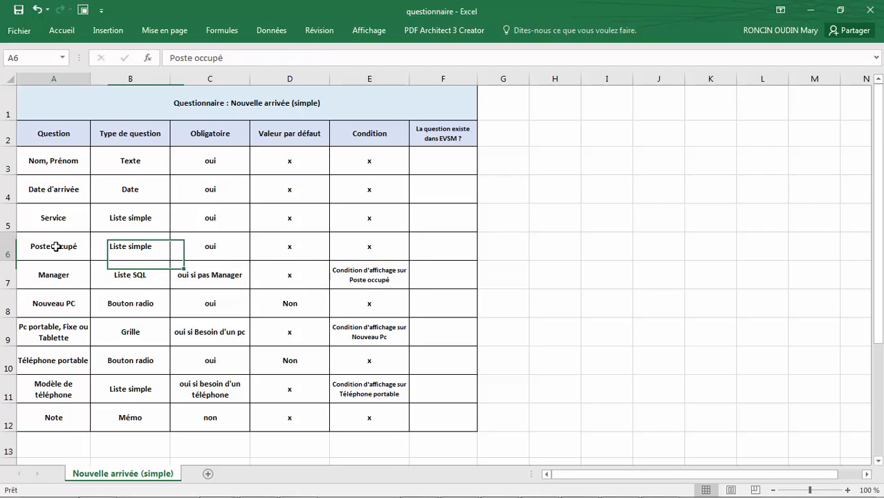
click(211, 332)
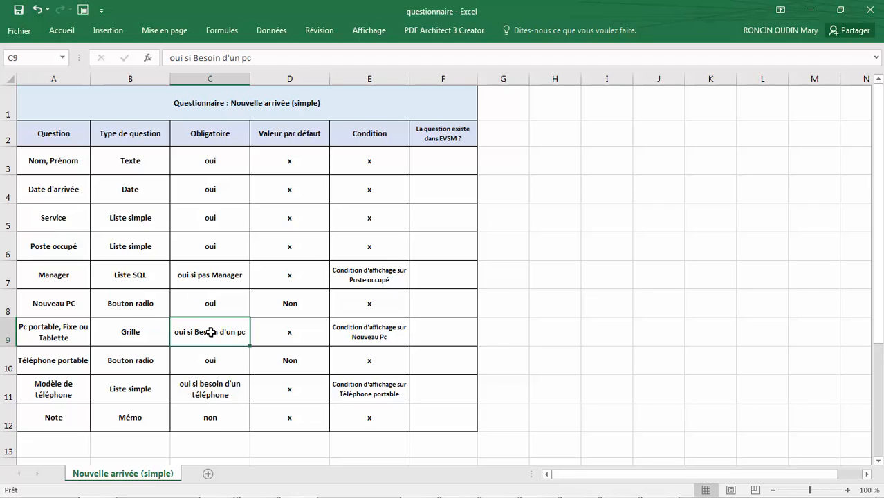
click(221, 392)
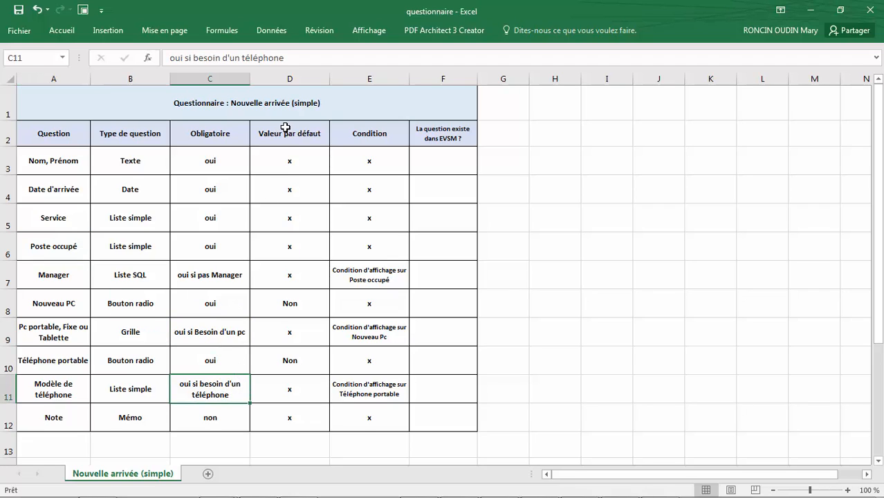
- Review the Valeur par défaut column and the default planned for the Nouveau PC question
click(285, 127)
click(294, 306)
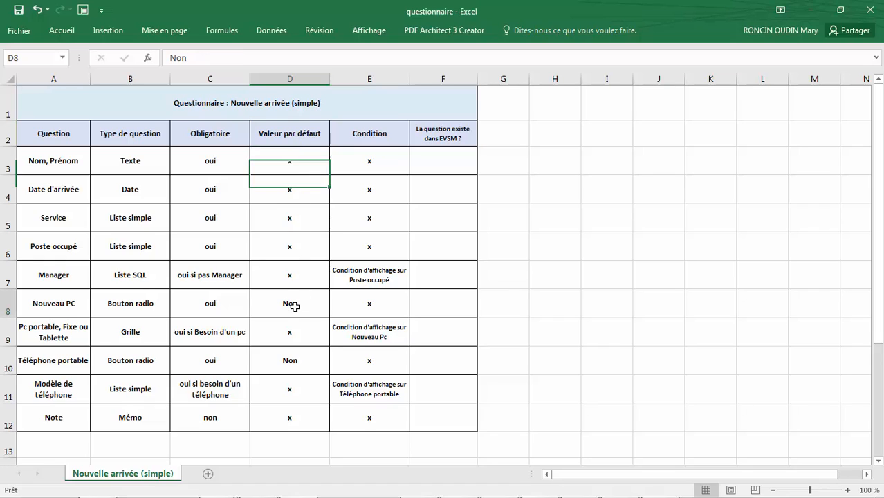
click(58, 310)
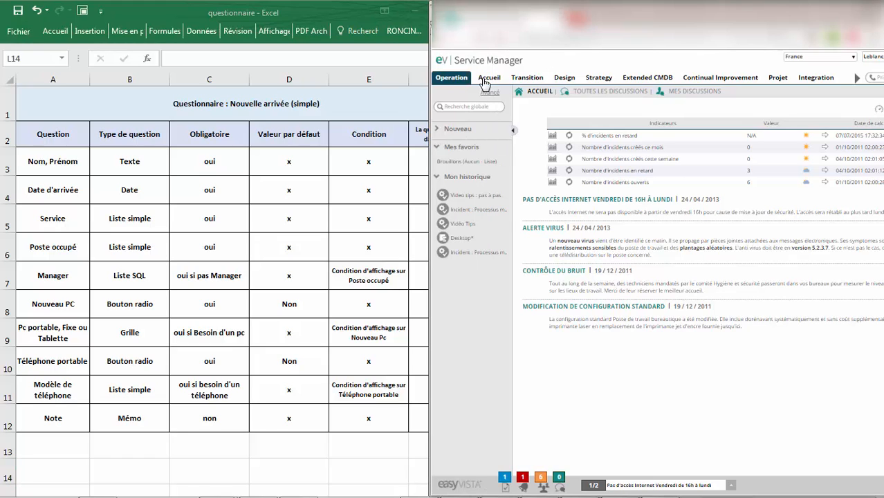
- Switch to EasyVista Service Manager, open the Questions reference list and display it in the Liste view
click(453, 77)
mouse_move(463, 165)
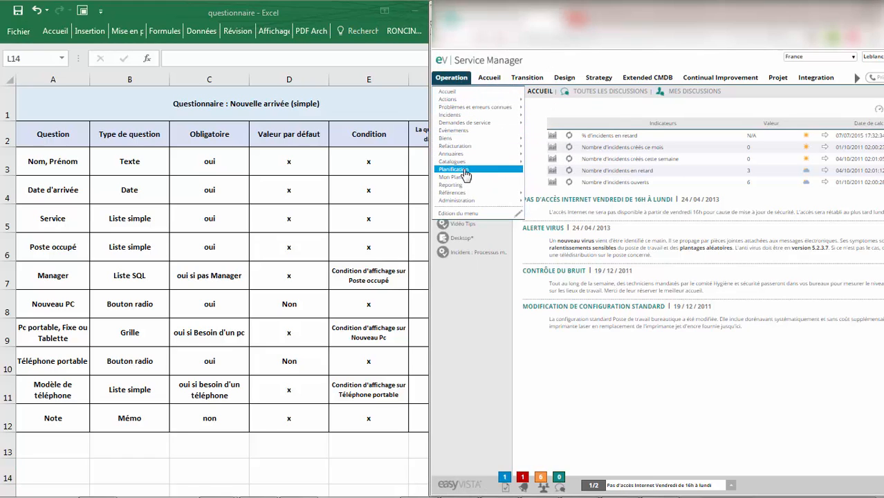
mouse_move(467, 193)
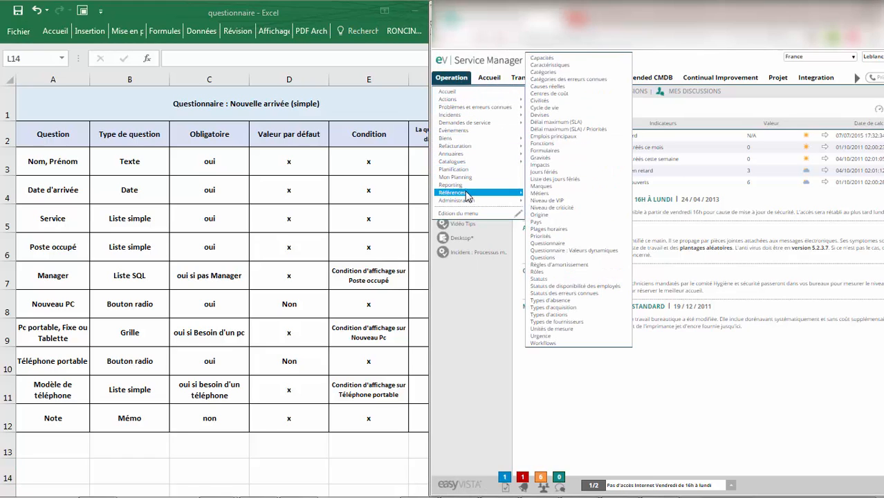
click(560, 256)
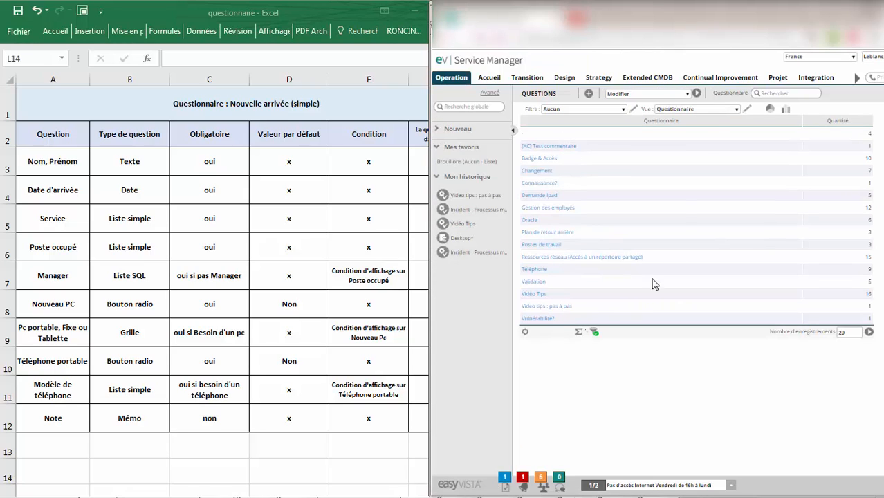
click(706, 110)
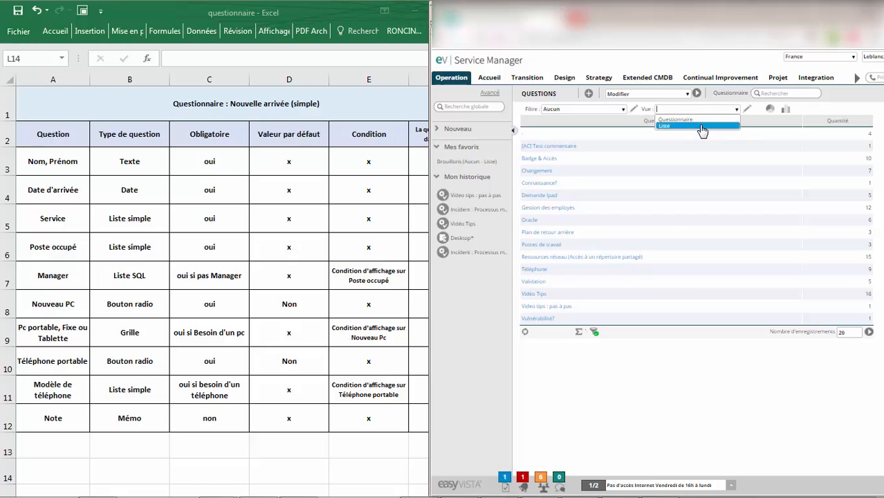
click(702, 127)
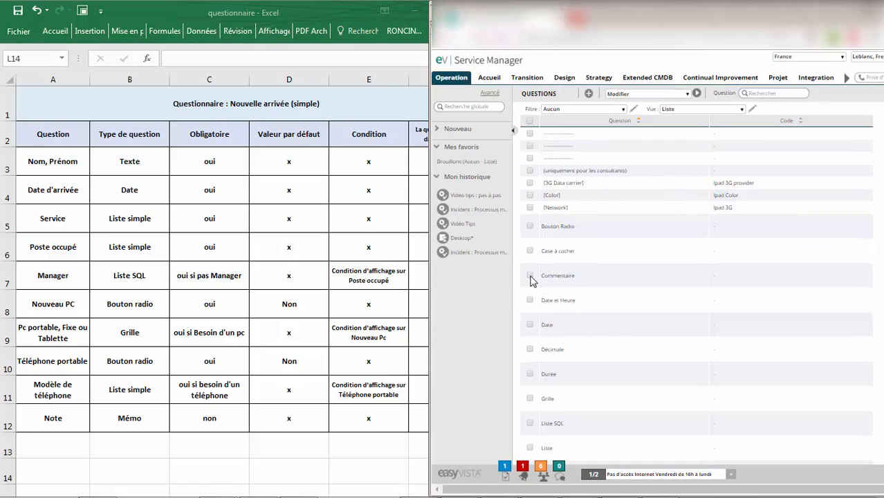
- Check the question list for existing matches, then enter "oui" in the Excel EVSM column for Nom, Prénom and Date d'arrivée
scroll(601, 297, down, 3)
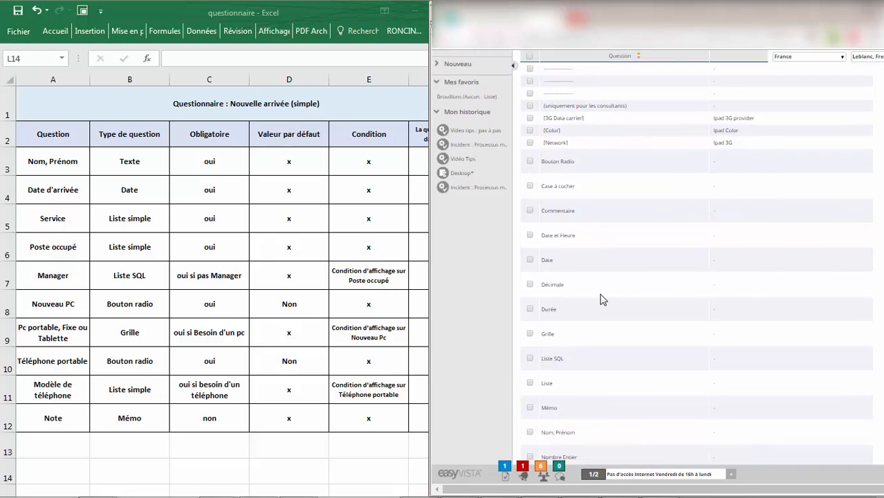
drag(573, 401, 541, 401)
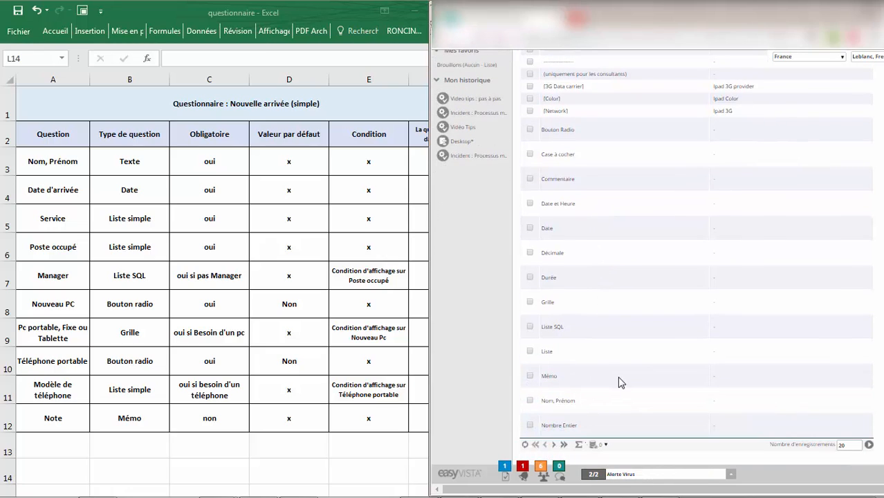
scroll(626, 353, up, 2)
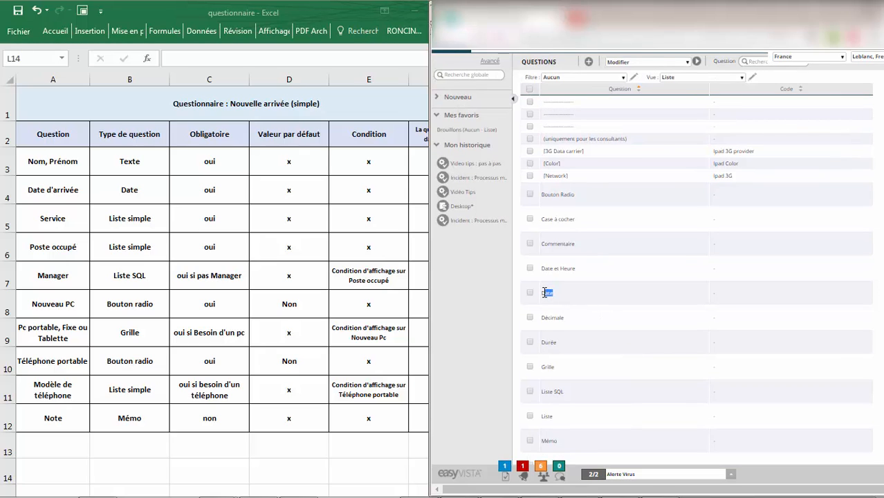
drag(429, 175, 490, 173)
click(460, 166)
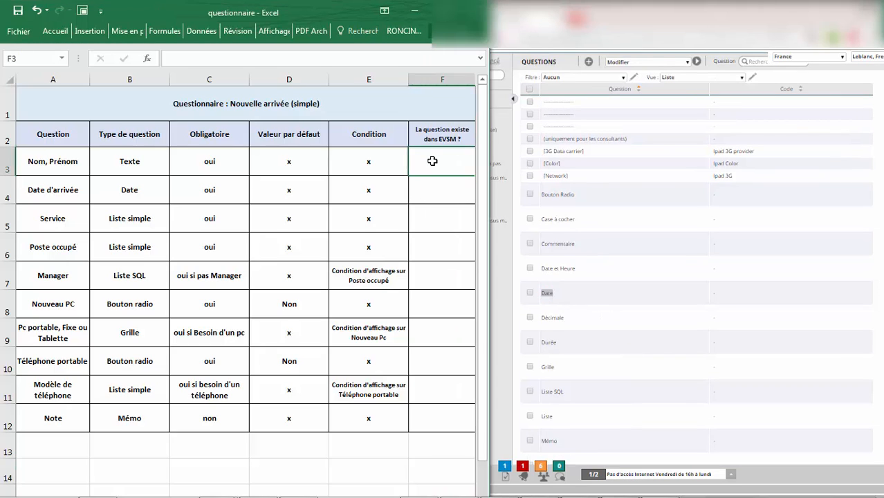
text(oui)
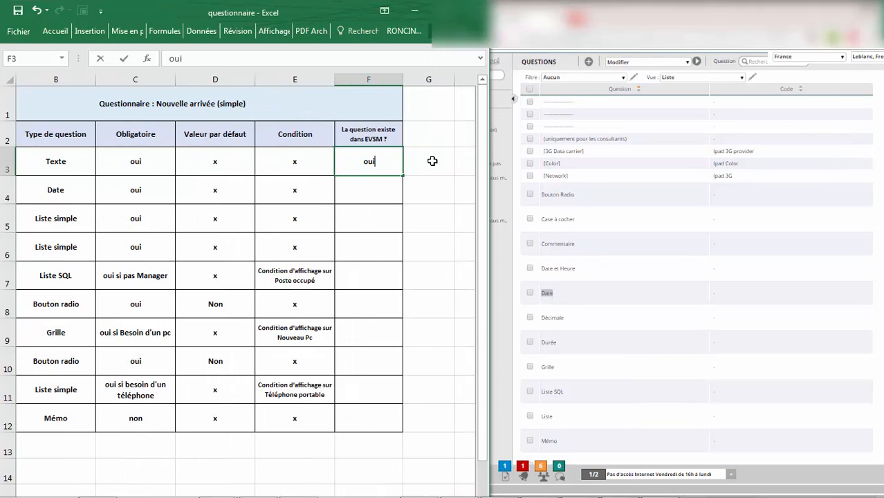
click(368, 188)
click(432, 280)
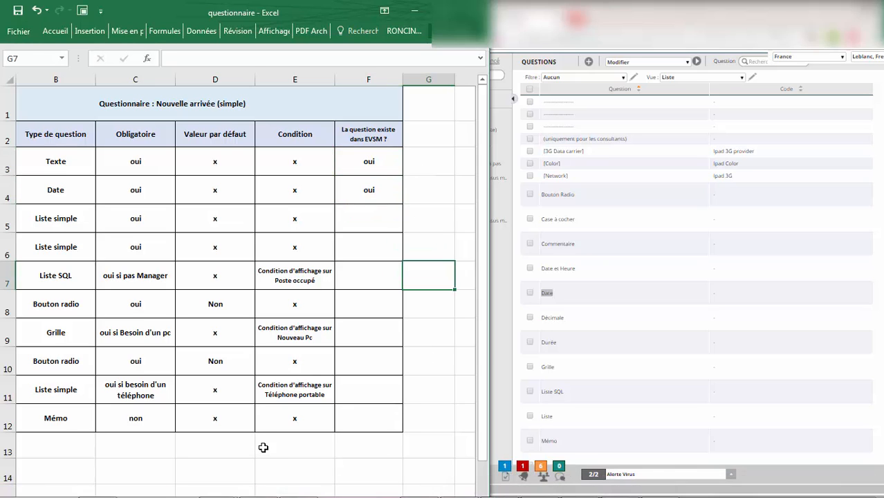
- Return to the plan's Service question and search the EasyVista question list for Service and Nouveau PC
key(Left)
key(Left)
key(Left)
key(Left)
key(Left)
key(Left)
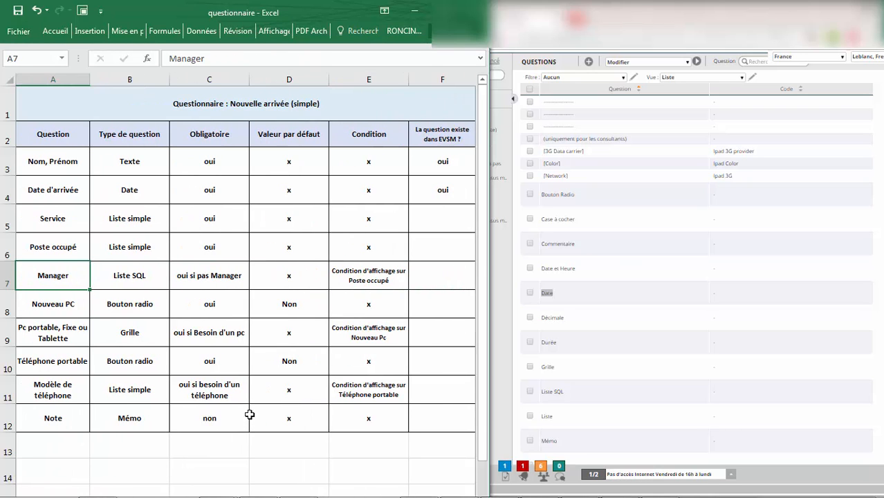
click(70, 221)
click(761, 63)
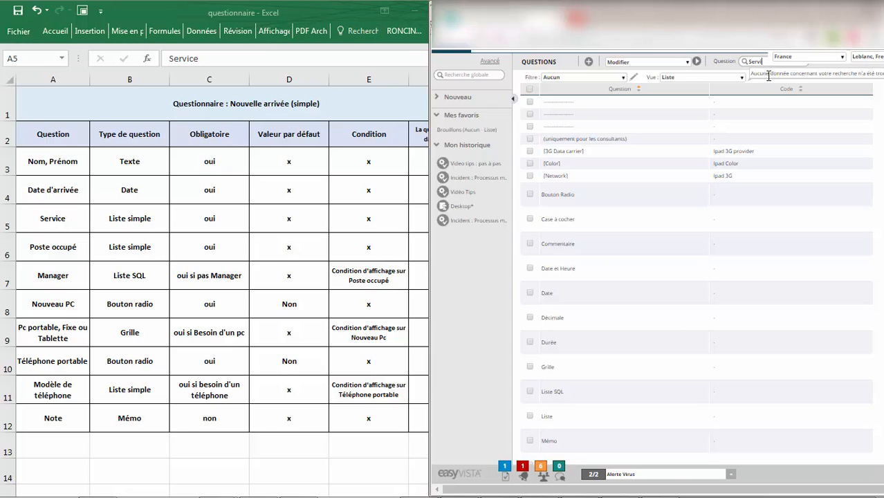
drag(768, 74, 847, 72)
- Enter "non" in the Excel column "La question existe dans EVSM ?" for Service, Poste occupé and Manager
click(455, 224)
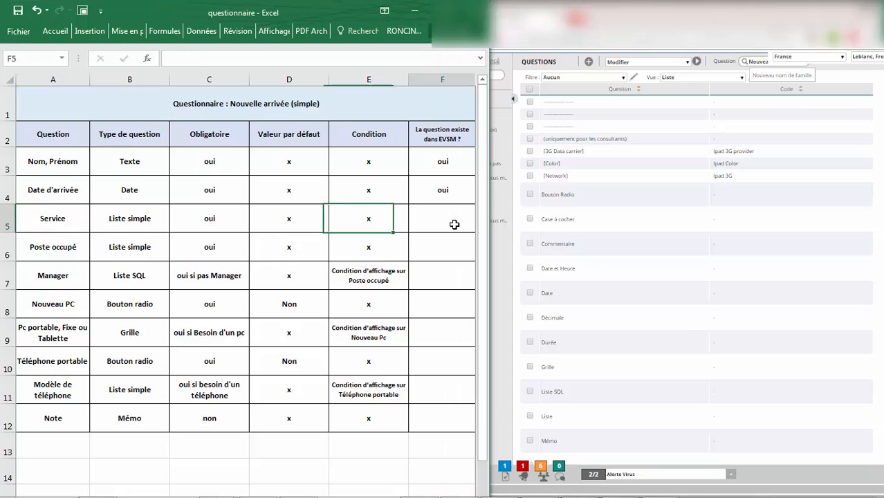
text(non)
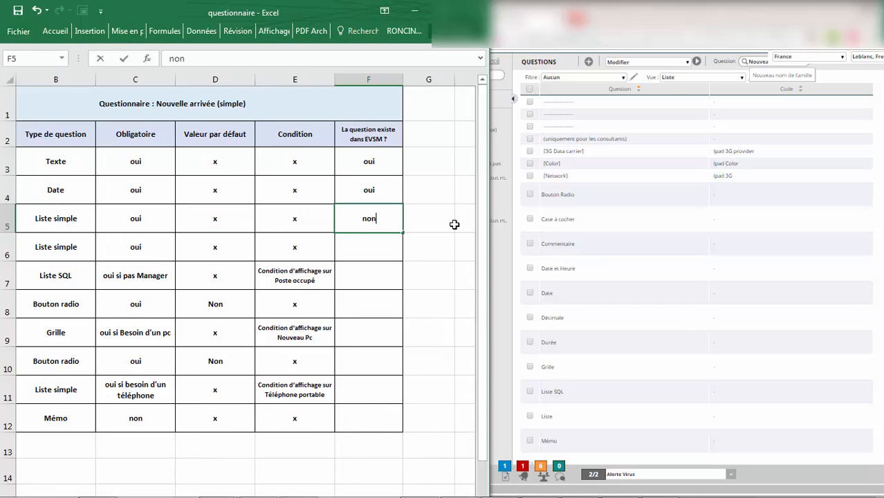
click(343, 240)
text(non)
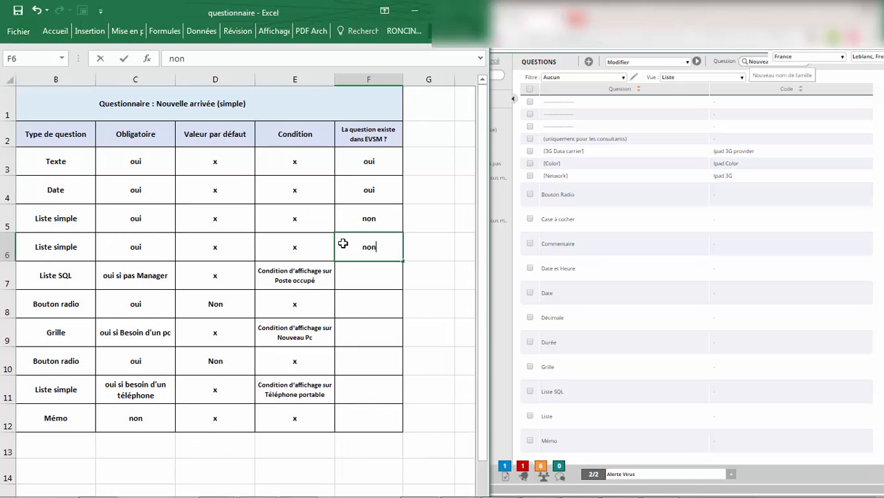
click(366, 267)
text(non)
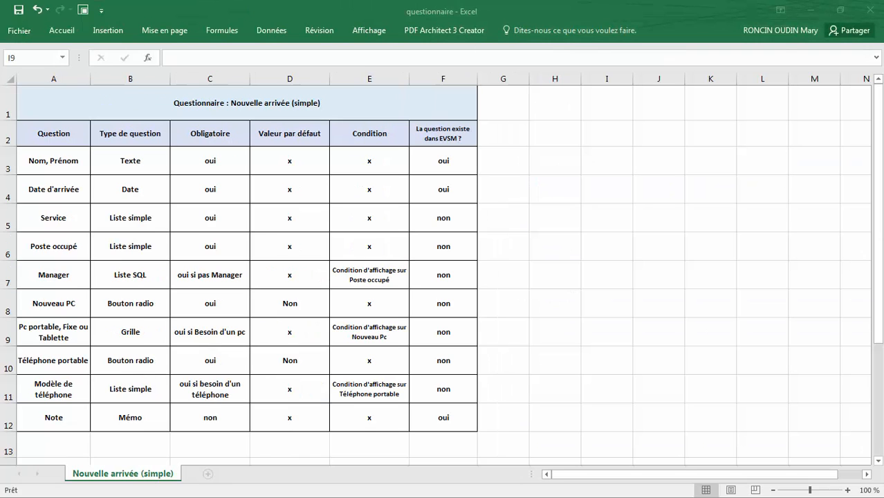
- Review the three questions marked "oui" in the EVSM column, then highlight the "non" cells from Modèle de téléphone up to Service
click(459, 170)
click(460, 185)
click(450, 418)
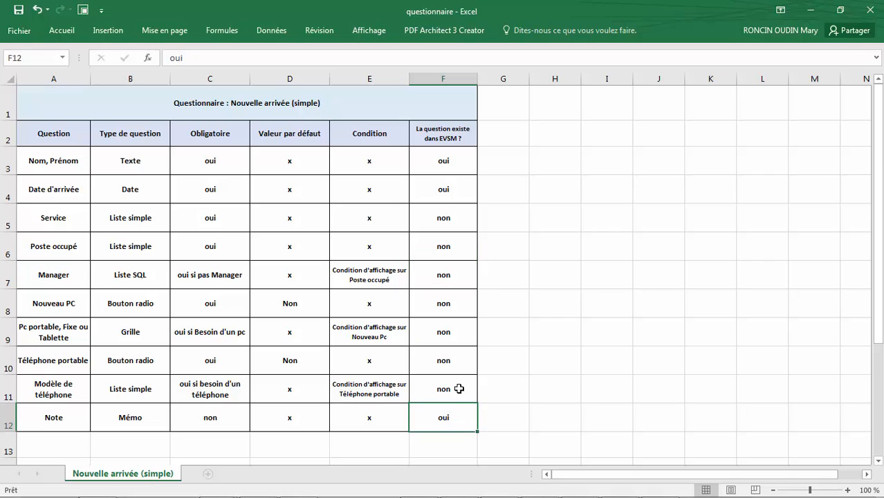
drag(450, 389, 456, 206)
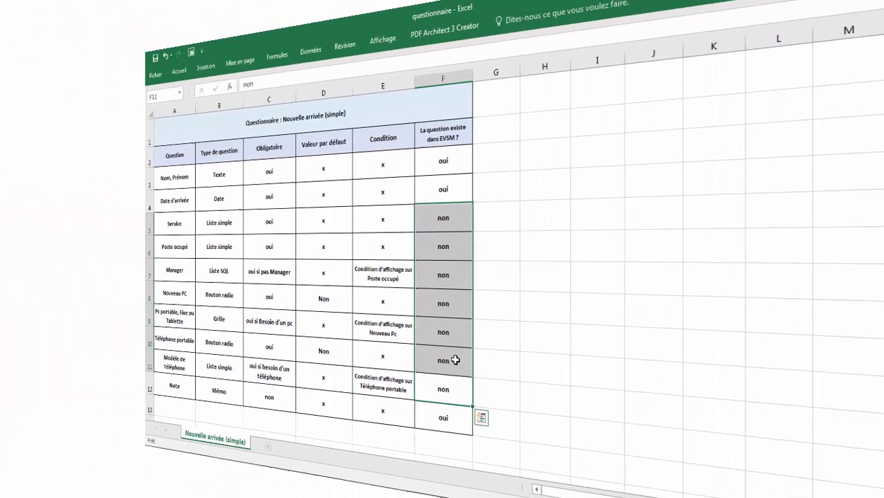
- Switch to EasyVista Service Manager and open the Questions reference list
click(26, 38)
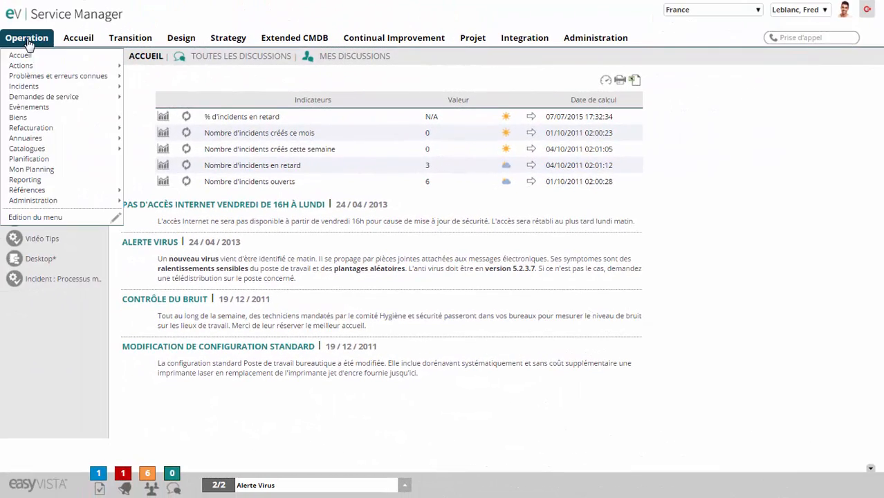
mouse_move(49, 193)
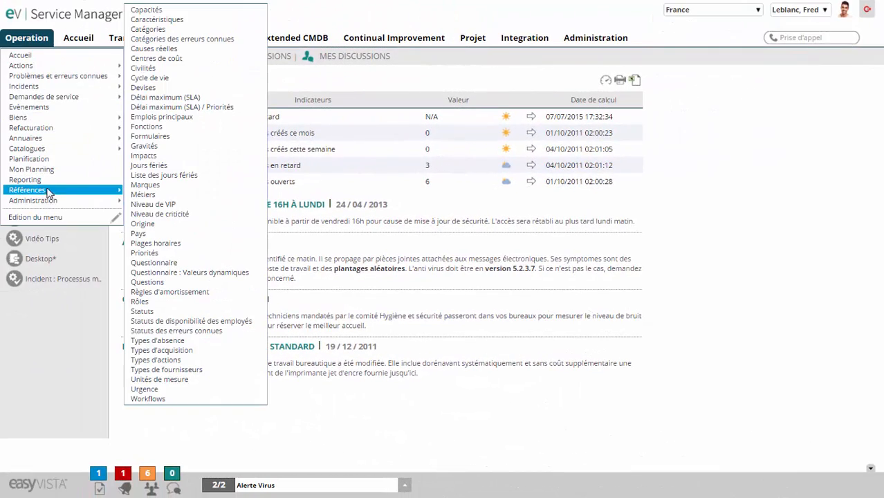
click(178, 284)
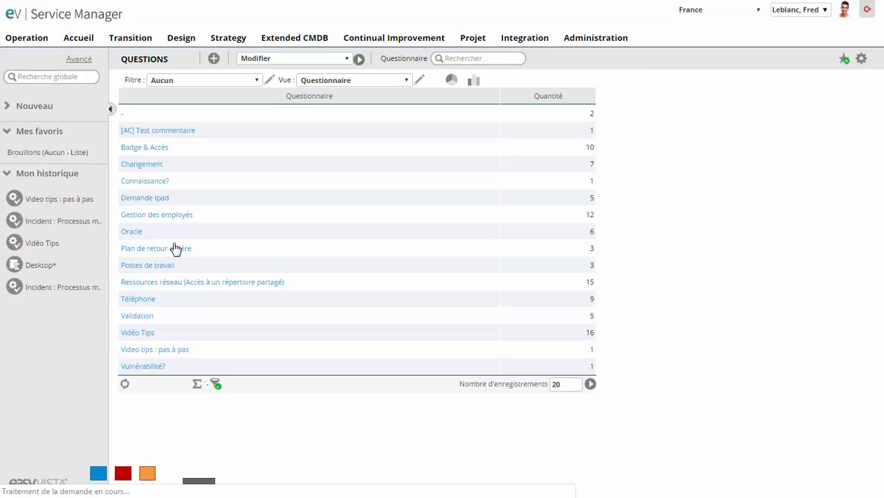
- Start a new question with the label "Service" and set its type to Liste
click(214, 60)
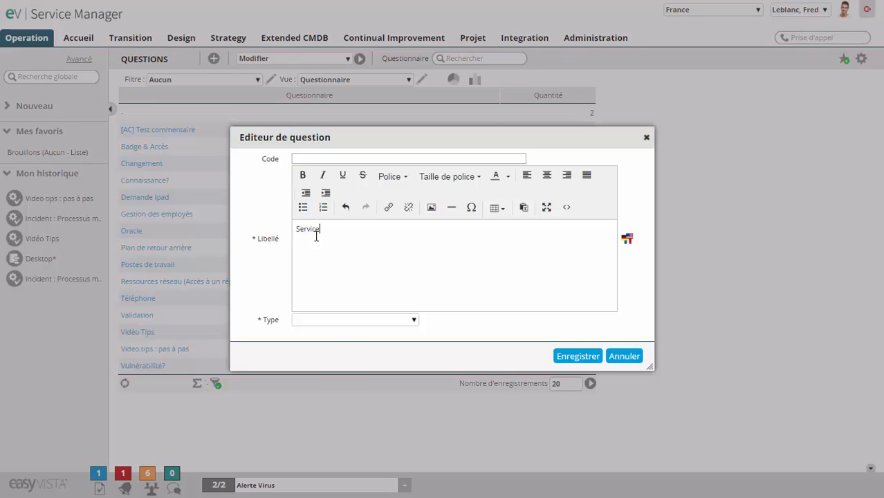
click(325, 321)
click(324, 398)
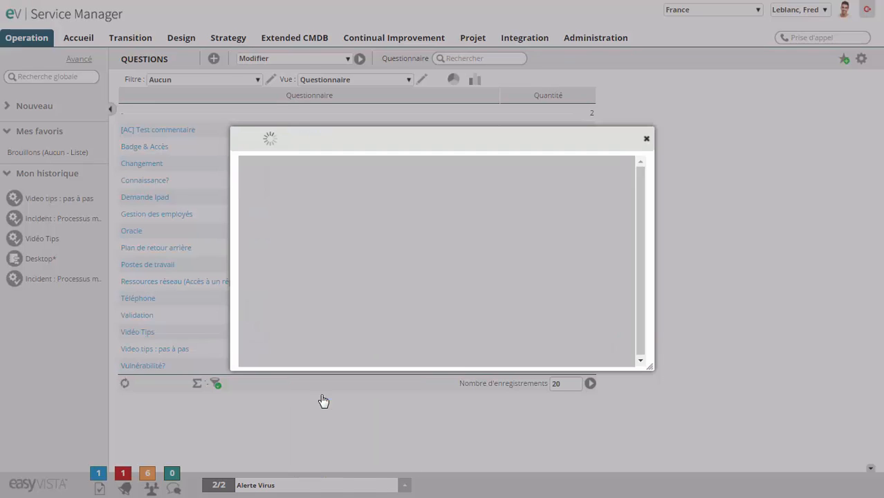
- Add "Comptabilité" and "Marketing" as the first two choices of the Service question
click(257, 348)
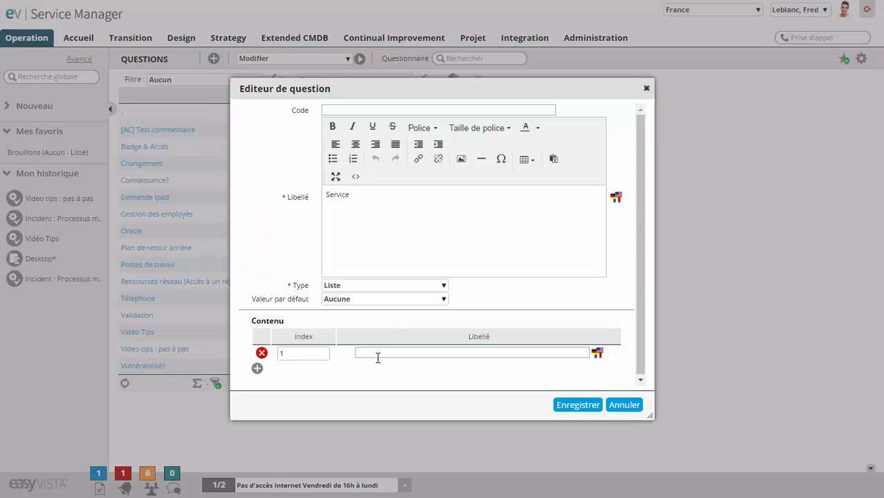
click(377, 356)
click(382, 379)
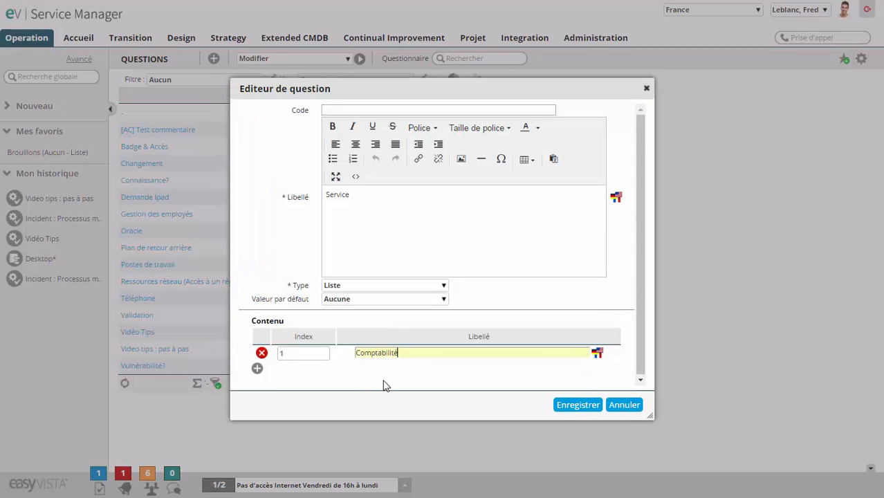
click(257, 368)
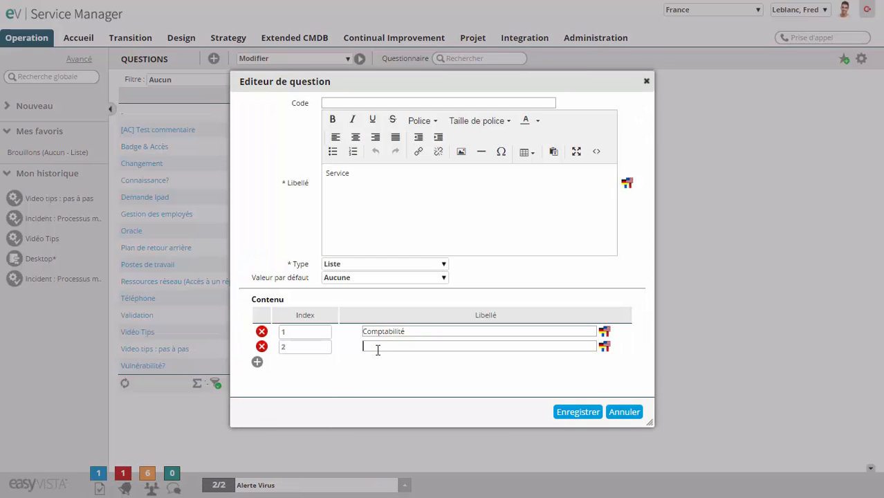
click(378, 348)
click(381, 390)
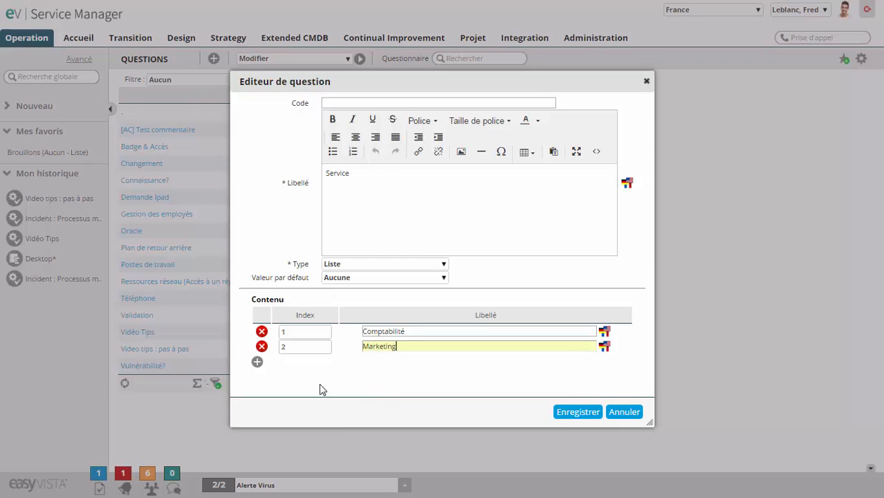
- Add the choices "Informatique", "Services Généraux" and "Autre" to the Service question and save it
click(256, 363)
click(381, 366)
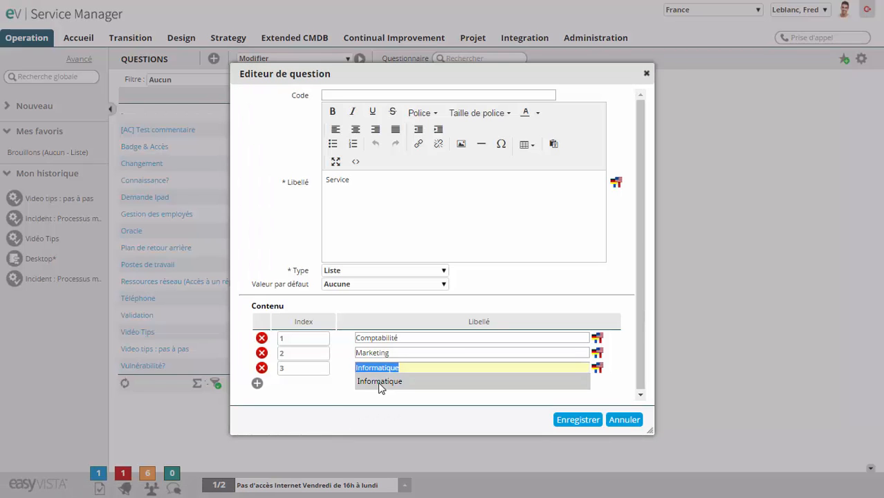
click(381, 382)
click(256, 383)
click(387, 361)
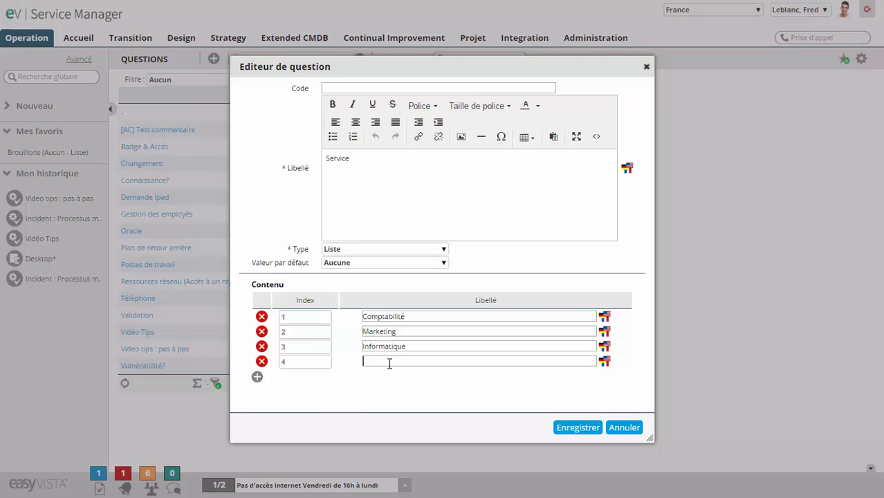
click(391, 374)
click(257, 379)
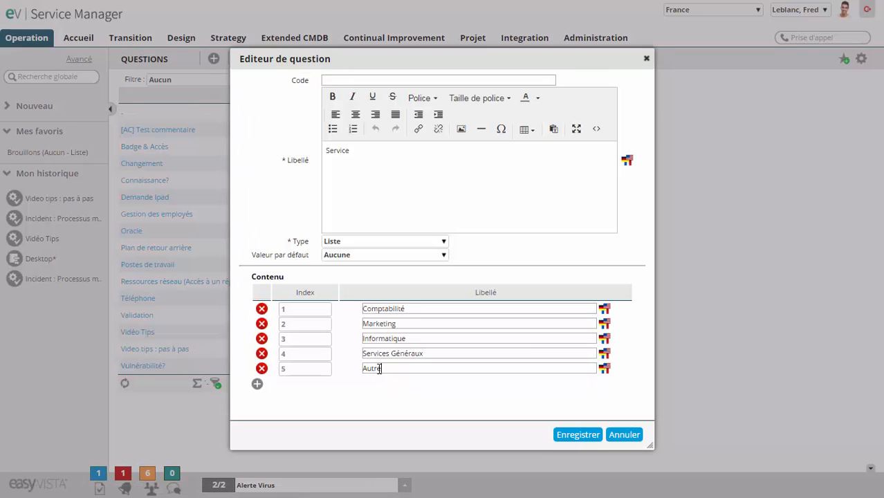
click(578, 437)
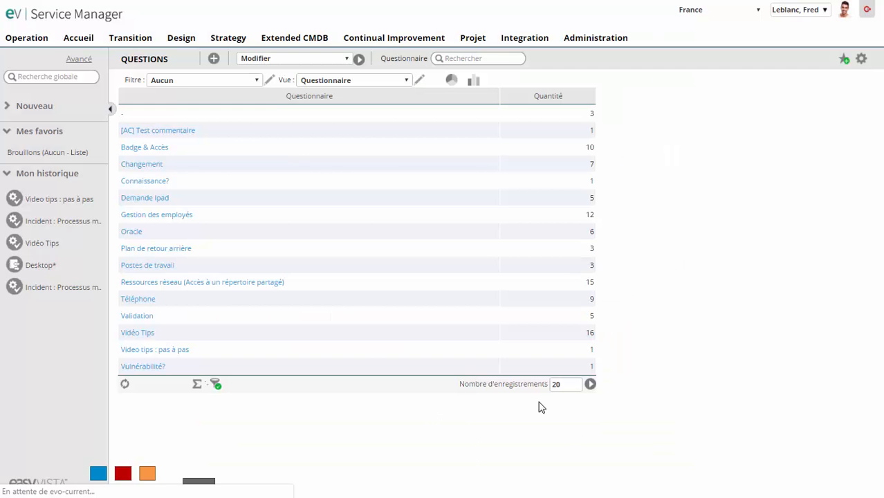
- Start a new question with the label "Nouveau PC" and set its type to Bouton radio
click(214, 60)
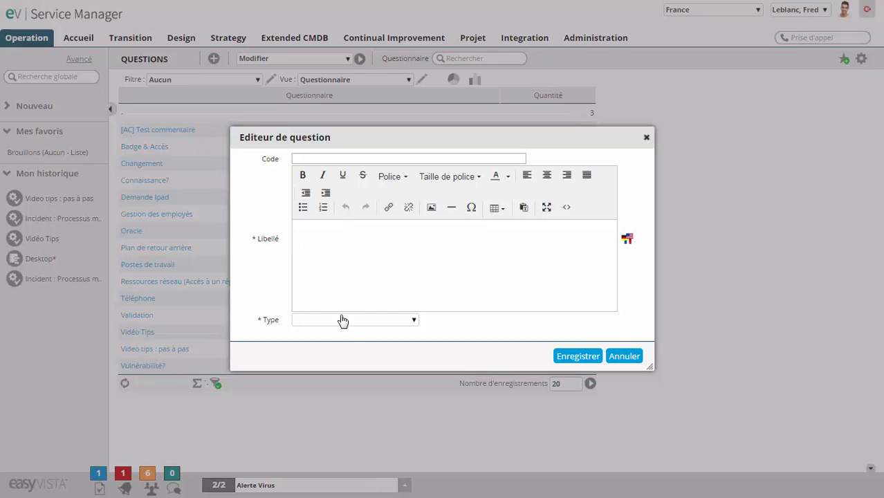
text(Nouveau PC)
click(347, 321)
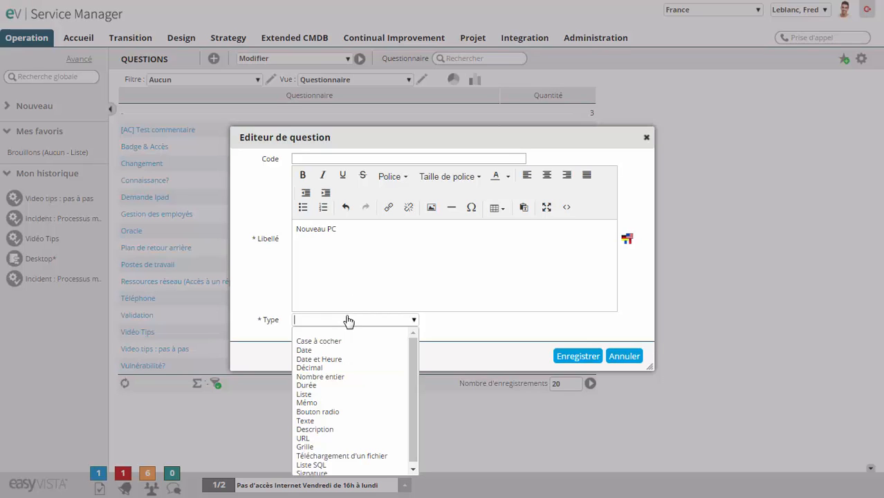
click(346, 411)
- Add "Oui" and "Non" as the two choices of the Nouveau PC question
click(258, 358)
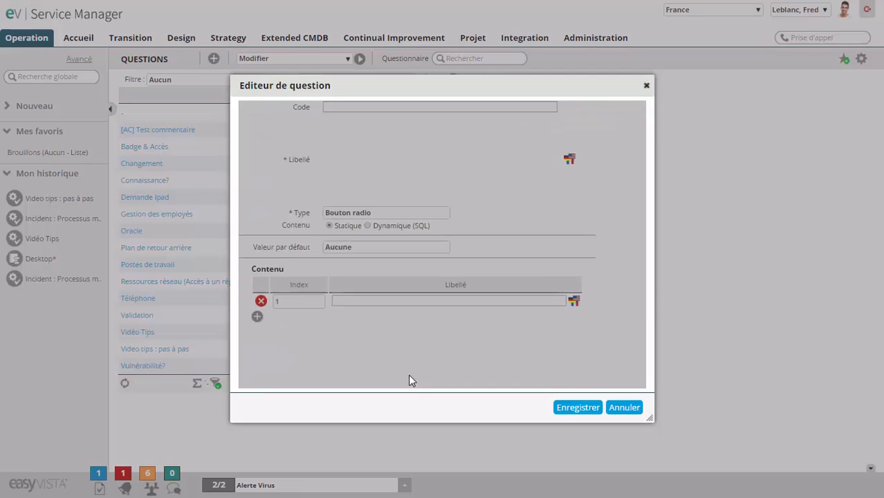
text(O)
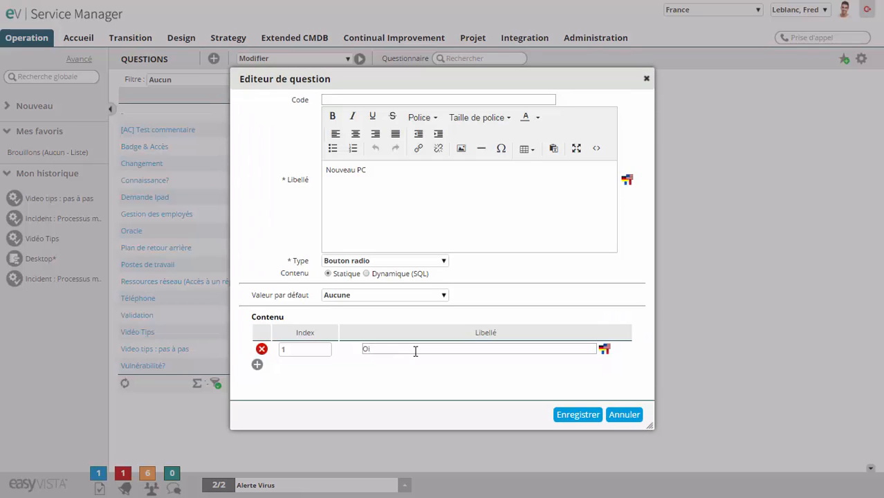
text(ui)
click(379, 361)
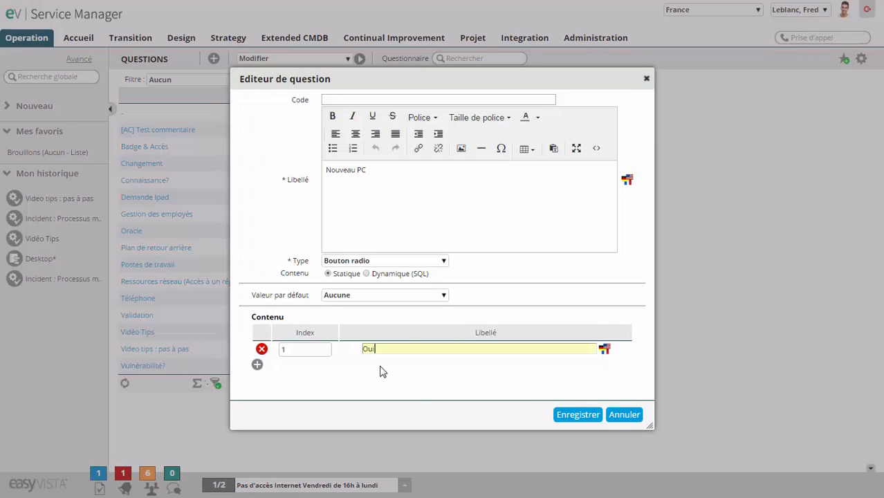
click(257, 365)
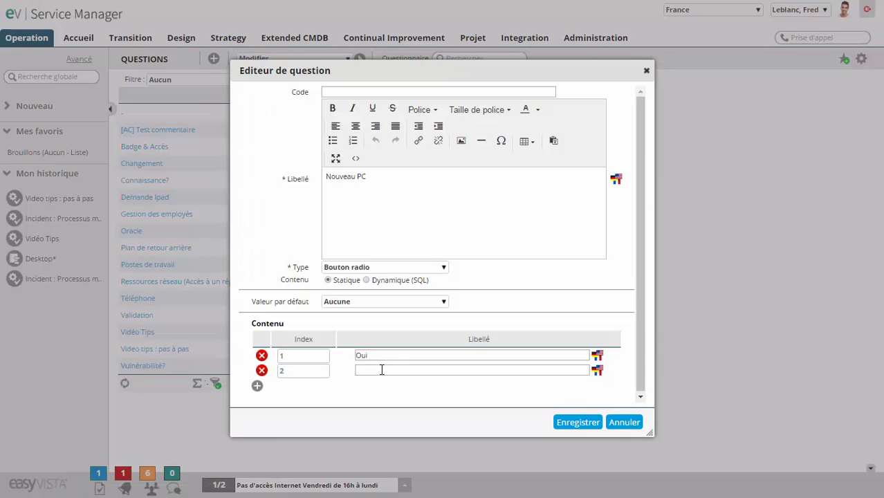
text(Non)
click(379, 383)
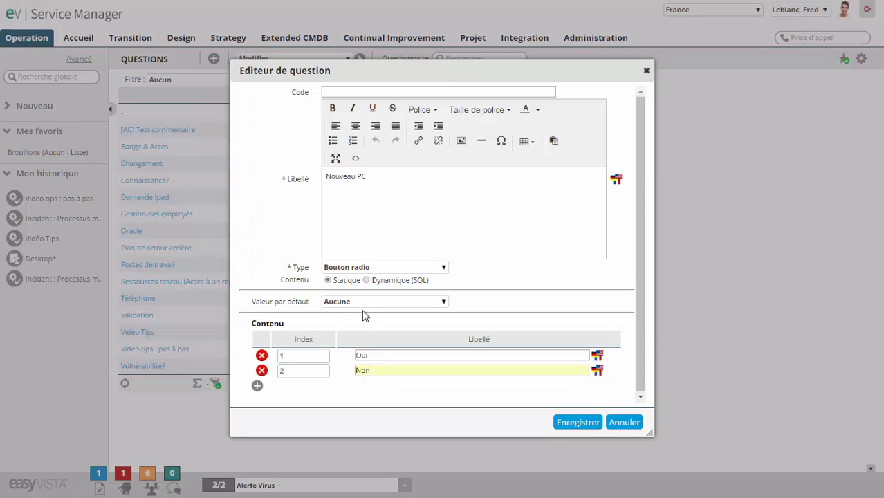
- Set the Nouveau PC question's default value to "Choisi dans la liste" and mark one of its choices as the default
click(355, 303)
click(356, 323)
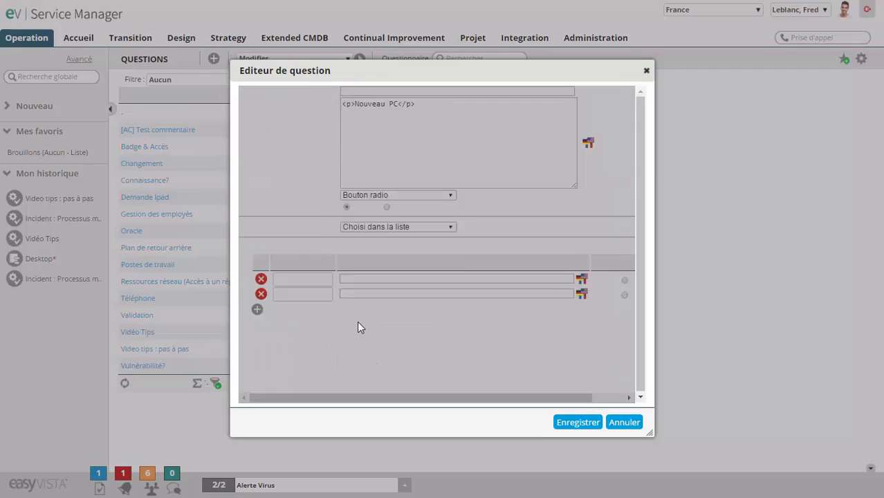
click(615, 365)
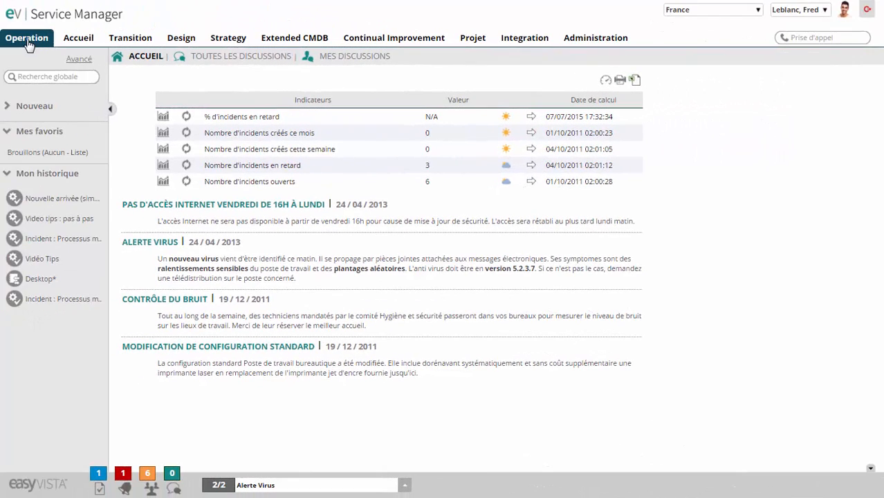
- Open the Questionnaire reference list of the Operation module
click(29, 45)
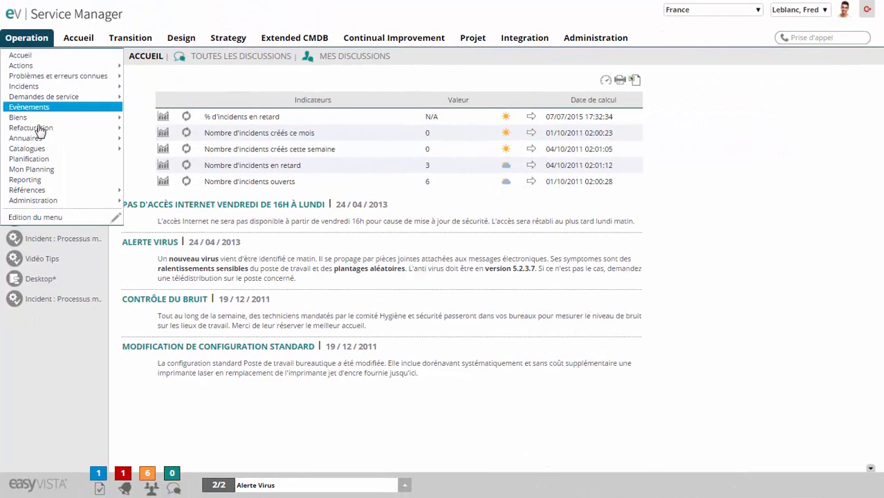
mouse_move(55, 191)
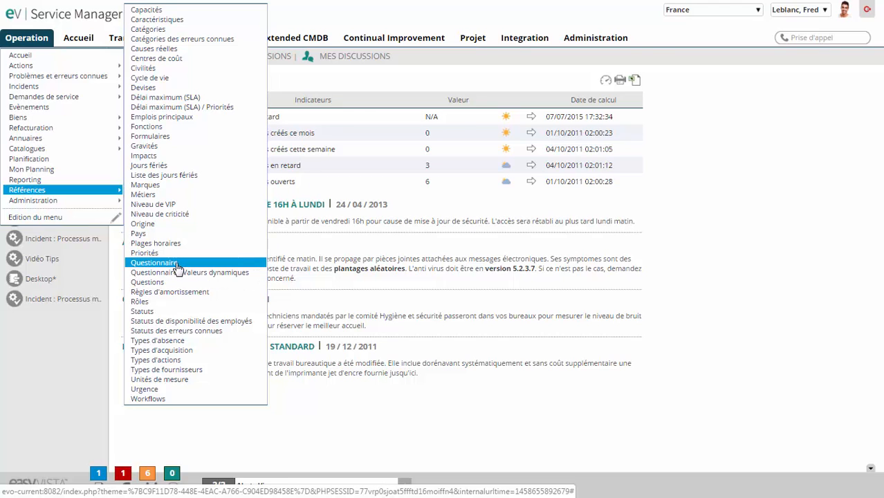
click(154, 263)
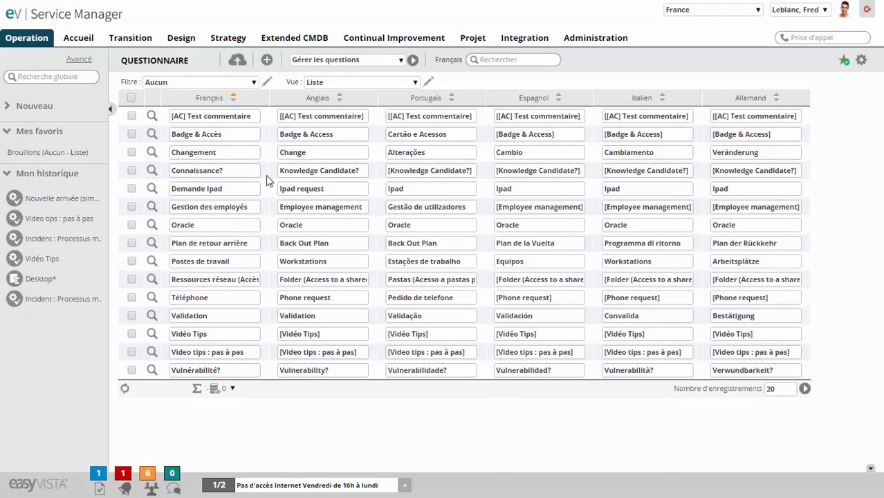
- Create a new questionnaire labelled "Nouvelle arrivée (simple)"
click(267, 61)
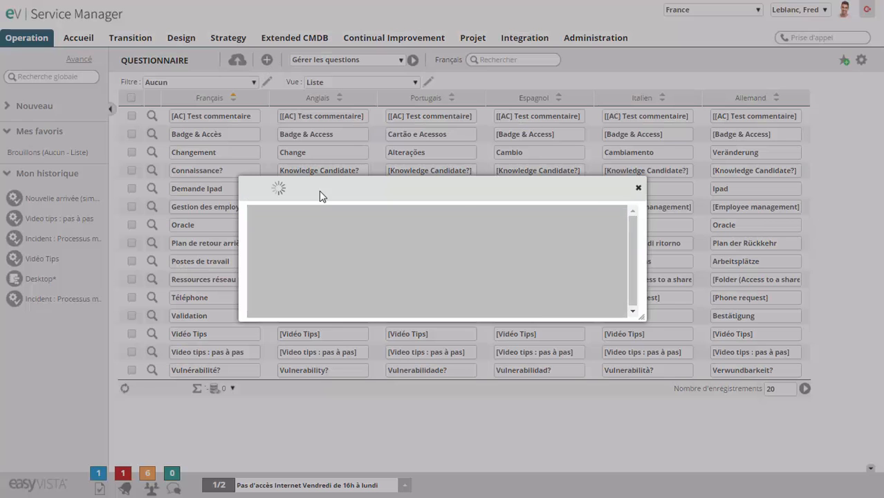
click(414, 213)
text(Nouvelle arrivée (simple)
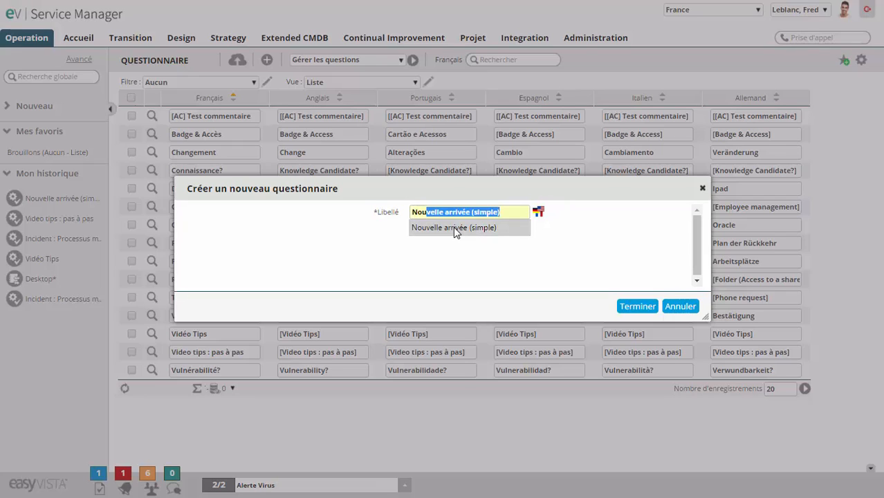
click(455, 229)
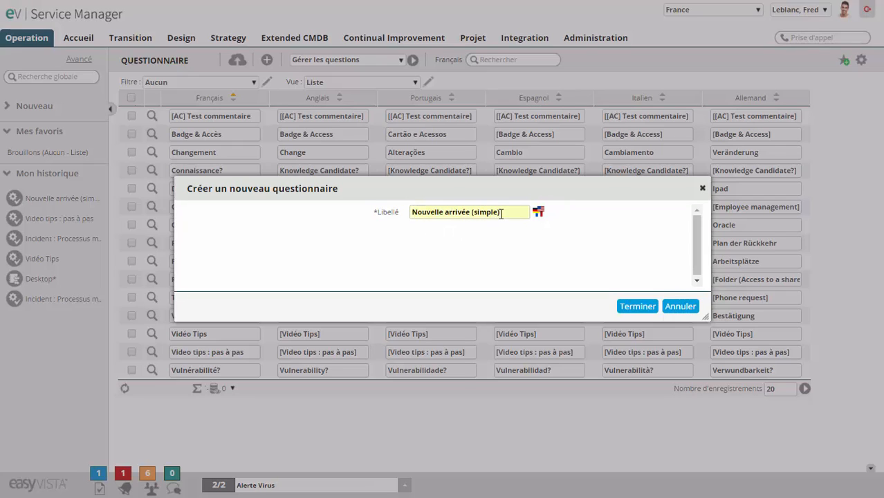
click(513, 229)
click(633, 307)
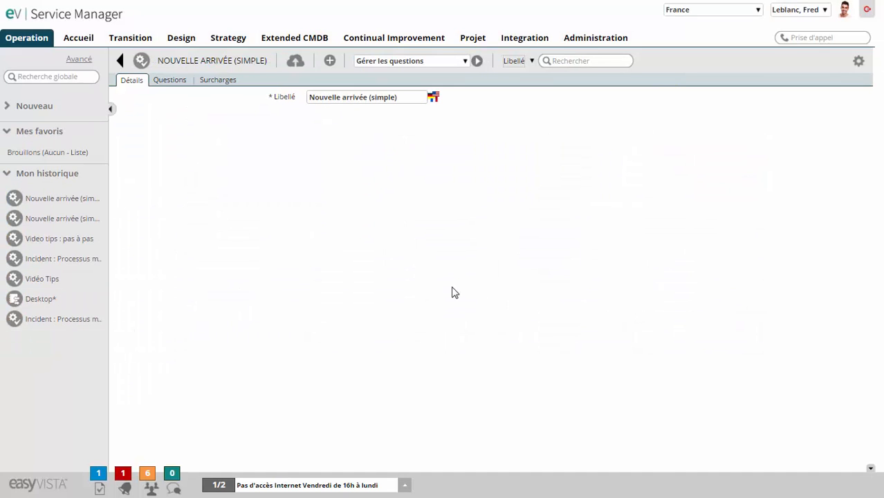
- Add the existing question "Nom, Prénom" to the questionnaire's questions and make it mandatory (Obligatoire)
click(167, 81)
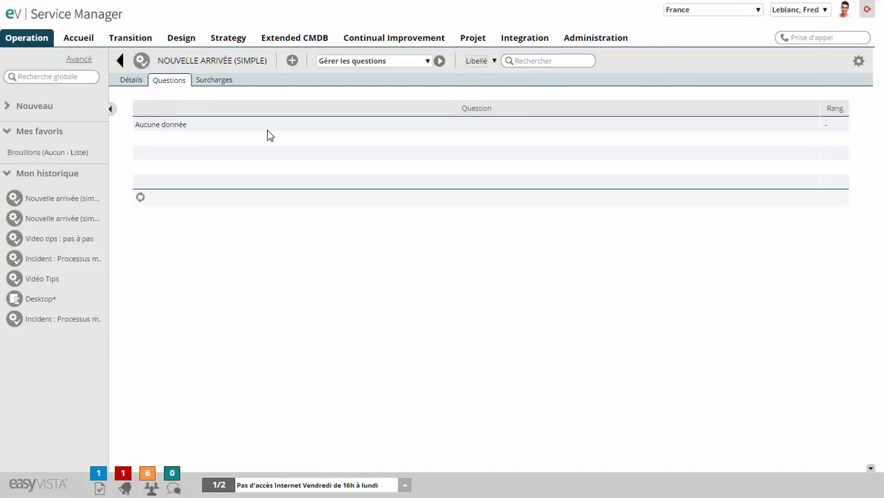
click(440, 60)
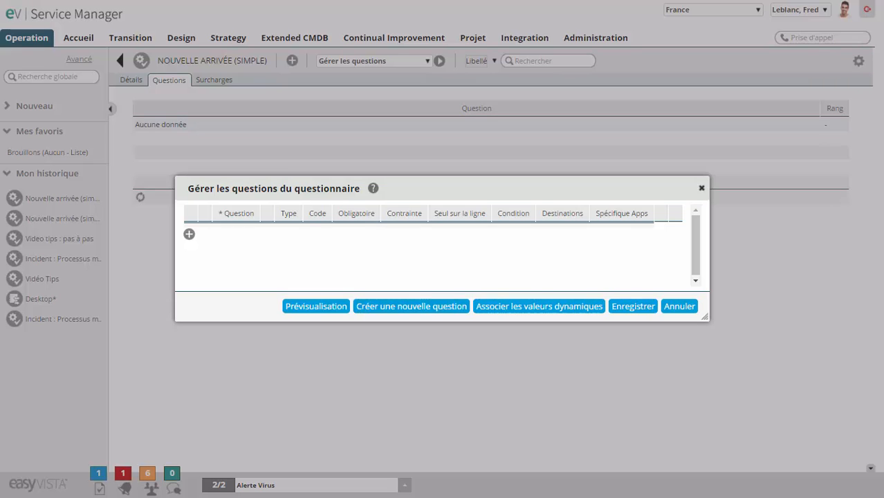
click(189, 234)
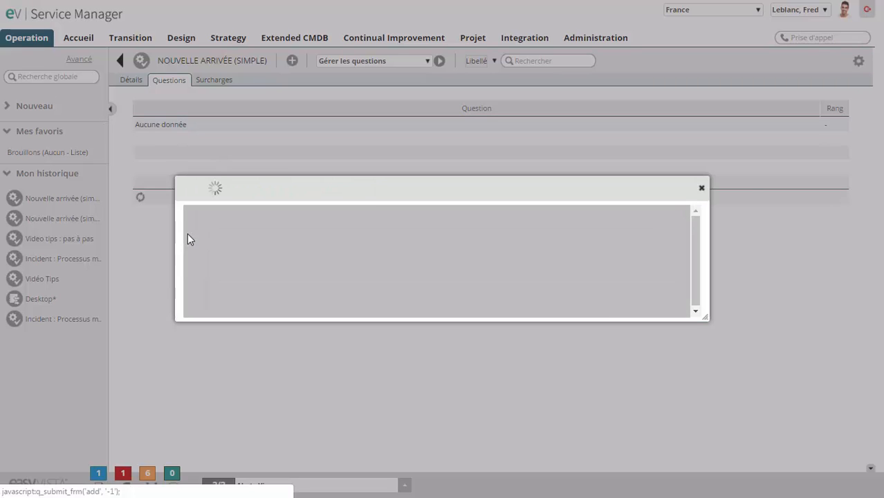
click(291, 231)
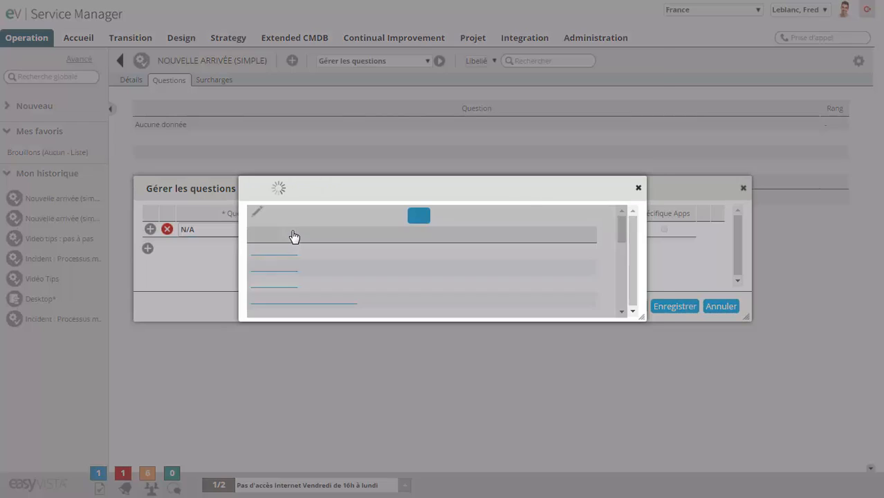
click(262, 377)
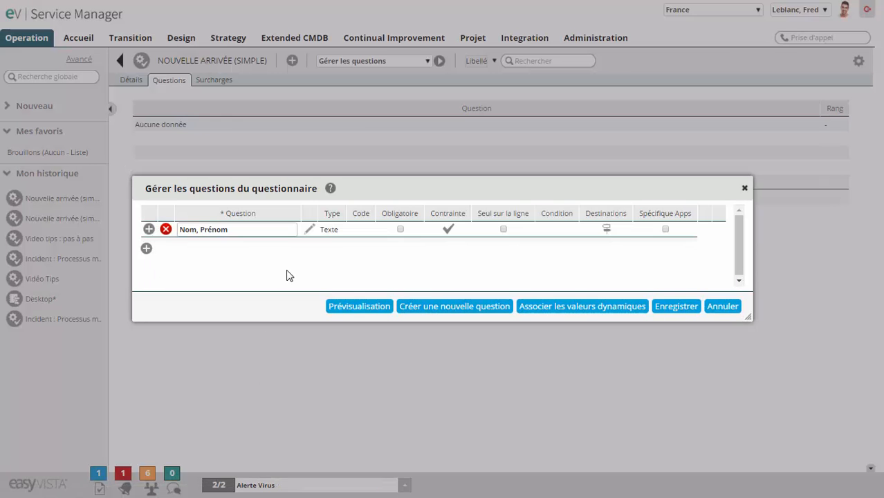
click(400, 230)
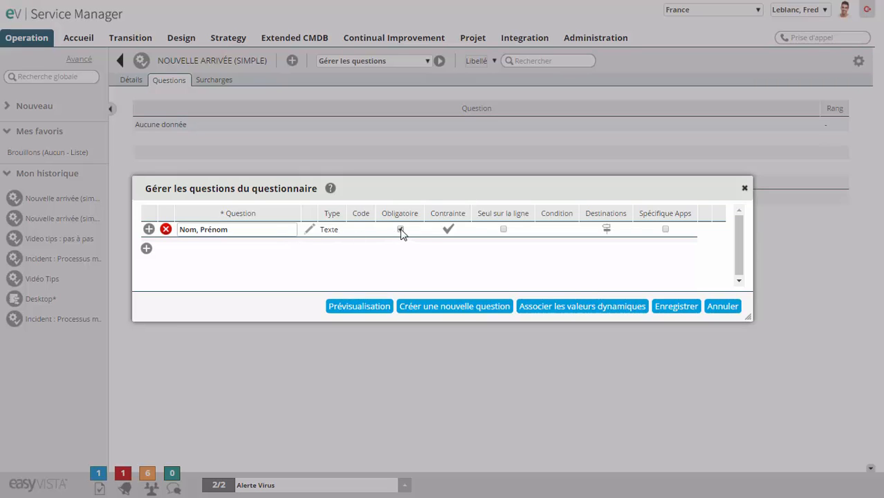
- Add the existing question "Date d'arrivée" as the questionnaire's second question
click(146, 249)
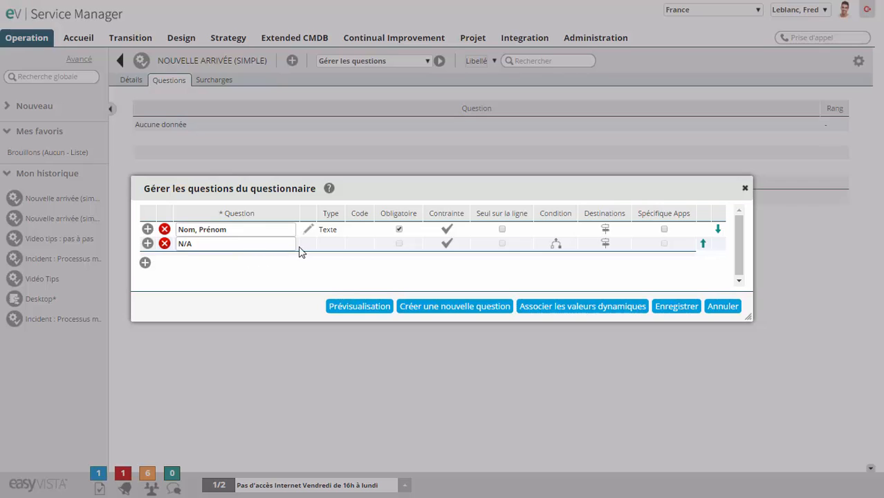
click(294, 244)
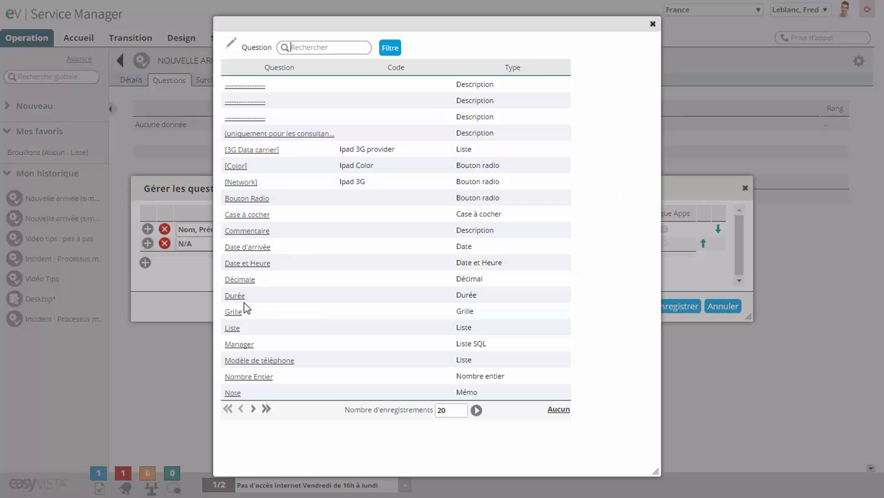
click(259, 248)
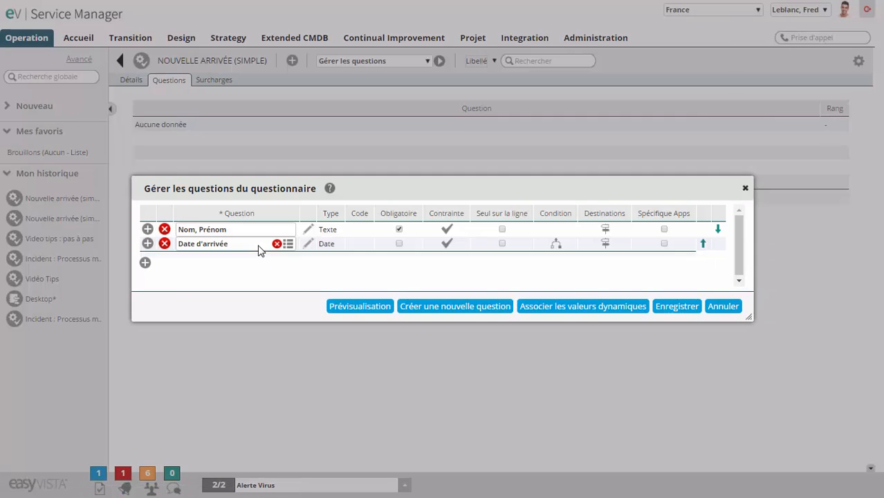
- Examine the default-value calendar of the "Date d'arrivée" question in the question editor without setting a date
click(309, 246)
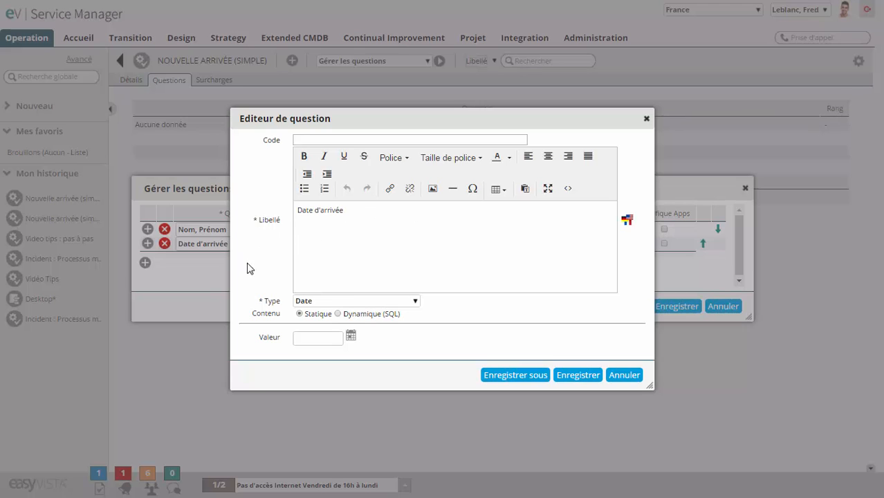
click(352, 335)
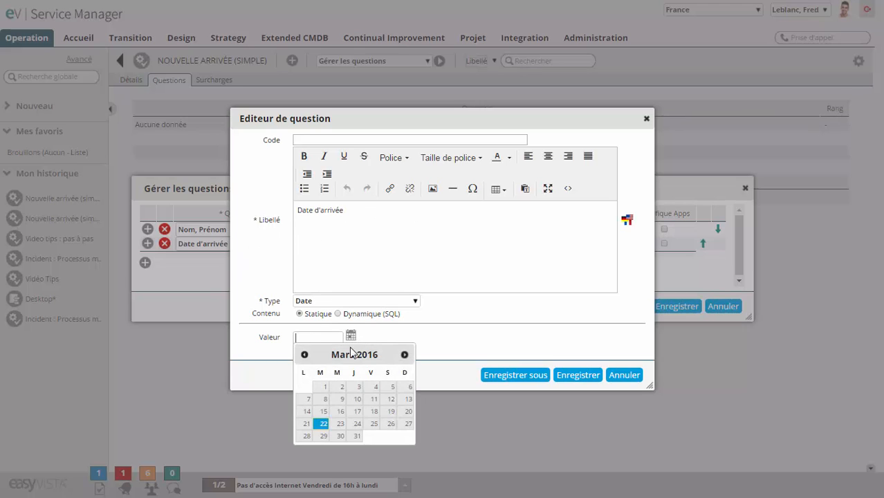
click(473, 337)
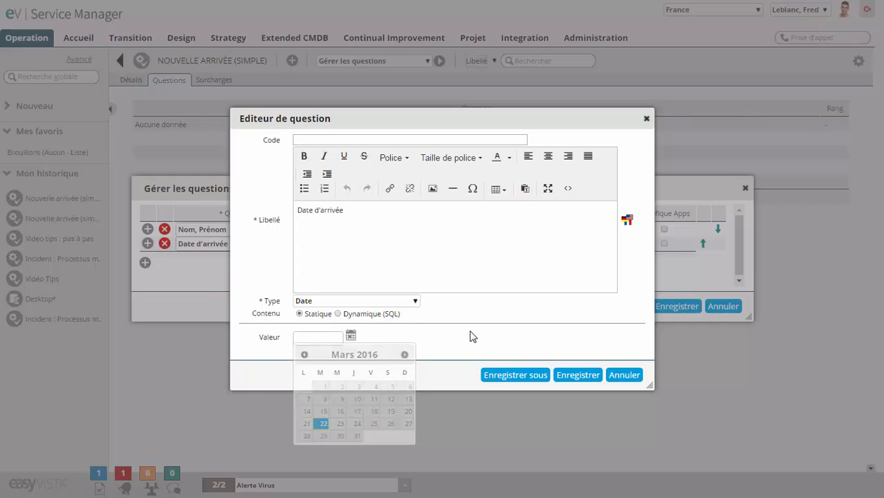
click(574, 379)
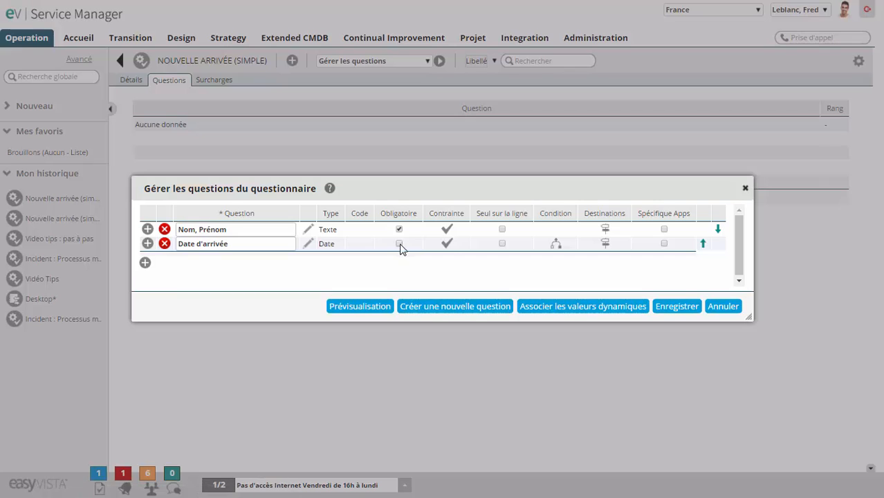
- Make "Date d'arrivée" mandatory, add the existing question "Service" and the remaining planned questions down to "Note", and save the questionnaire's questions
click(145, 263)
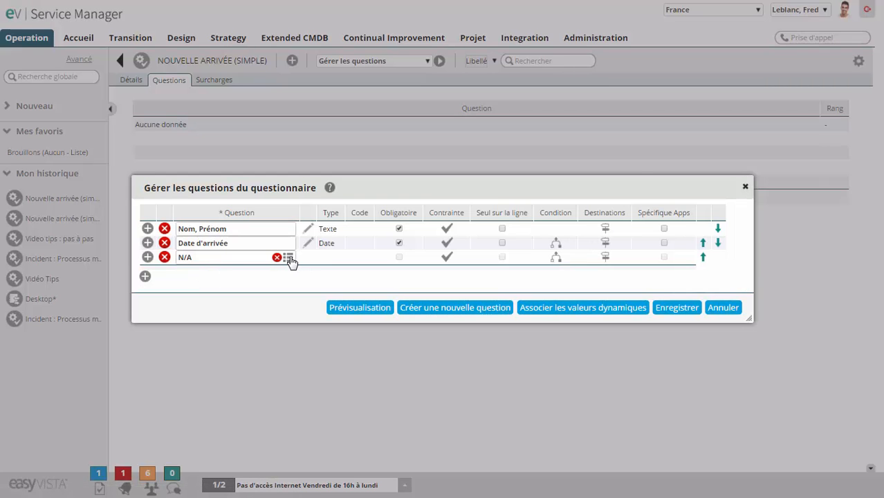
click(288, 258)
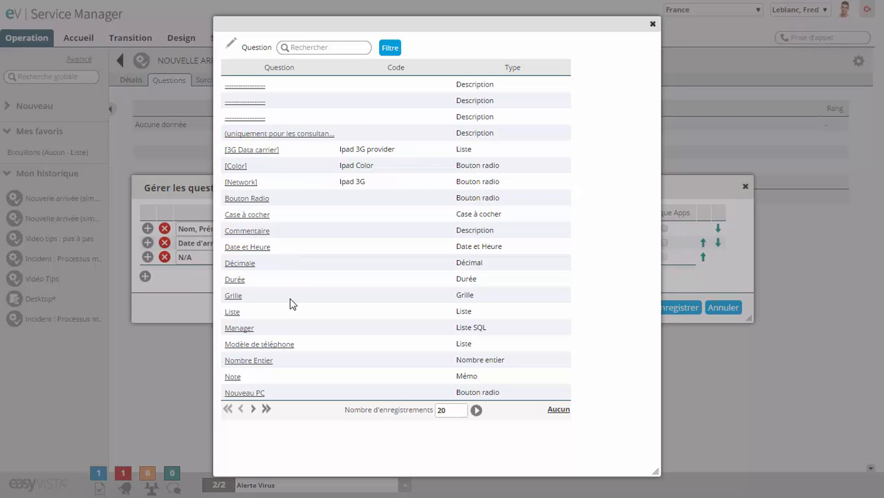
click(251, 409)
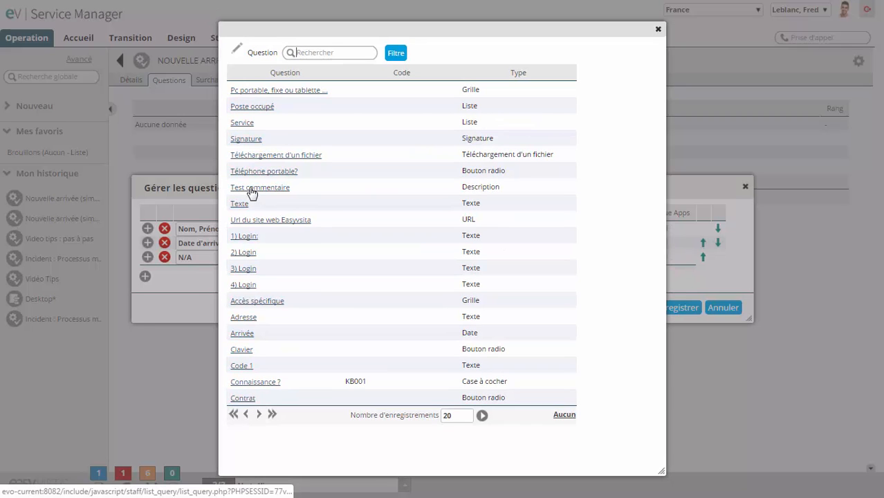
click(242, 123)
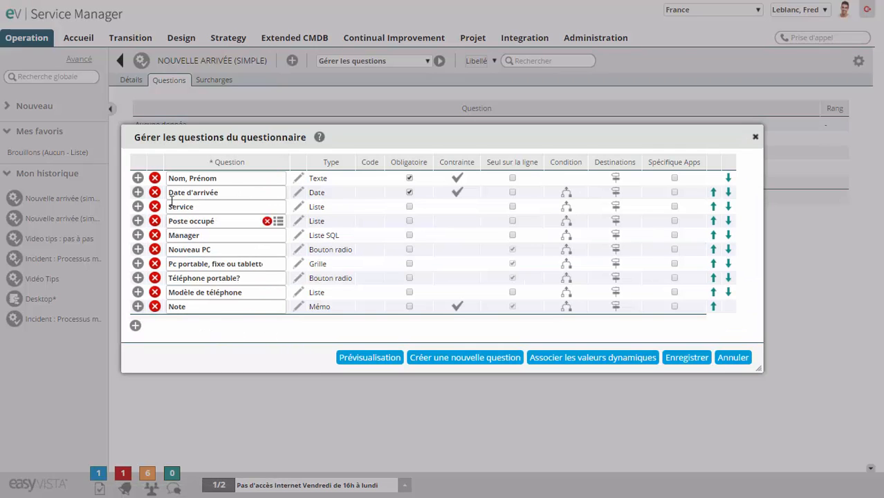
click(685, 358)
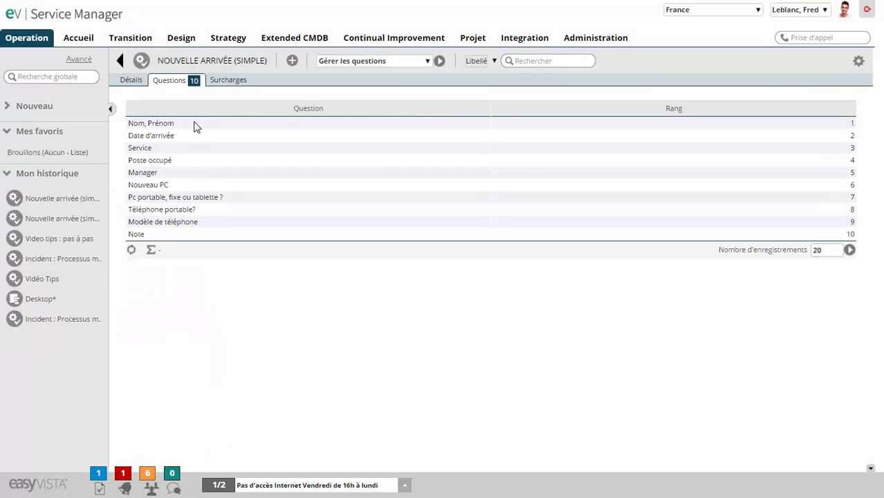
- Make the questions from "Service" through "Modèle de téléphone" mandatory and move "Poste occupé" above "Service"
click(439, 62)
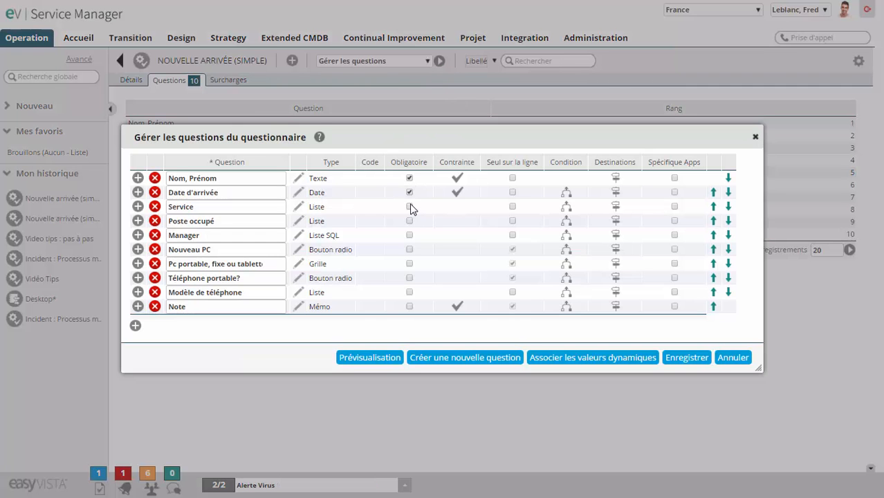
click(409, 207)
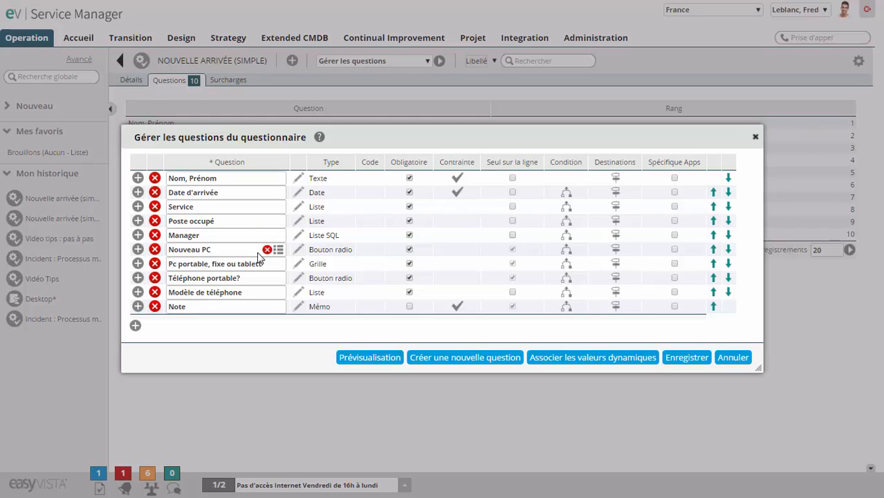
click(714, 222)
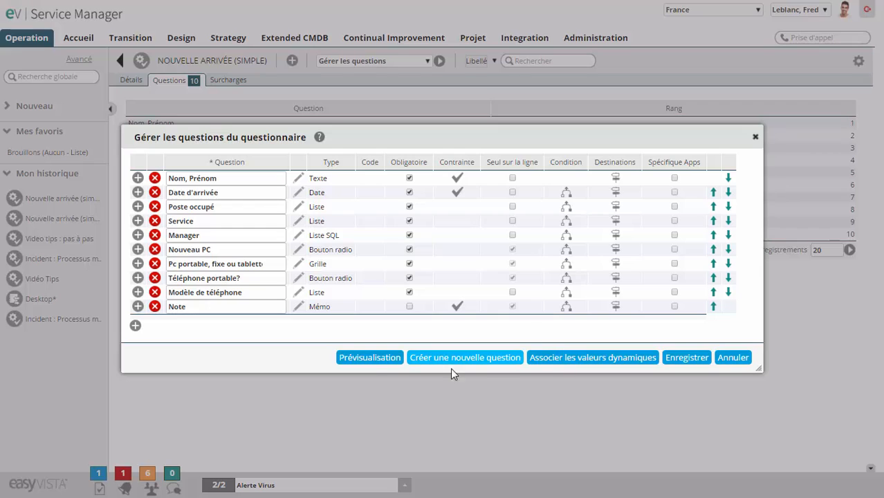
- Preview the questionnaire and set every remaining question to stand alone on its line (Seul sur la ligne), saving the change
click(382, 359)
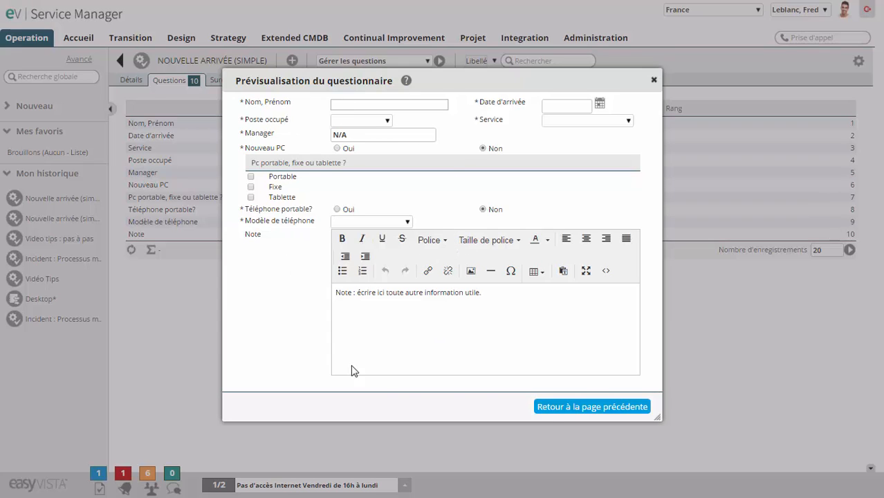
click(553, 408)
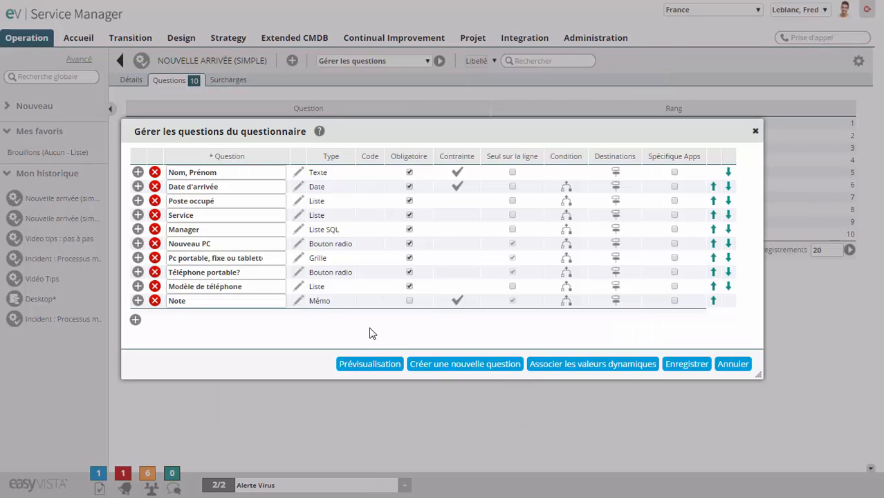
click(513, 186)
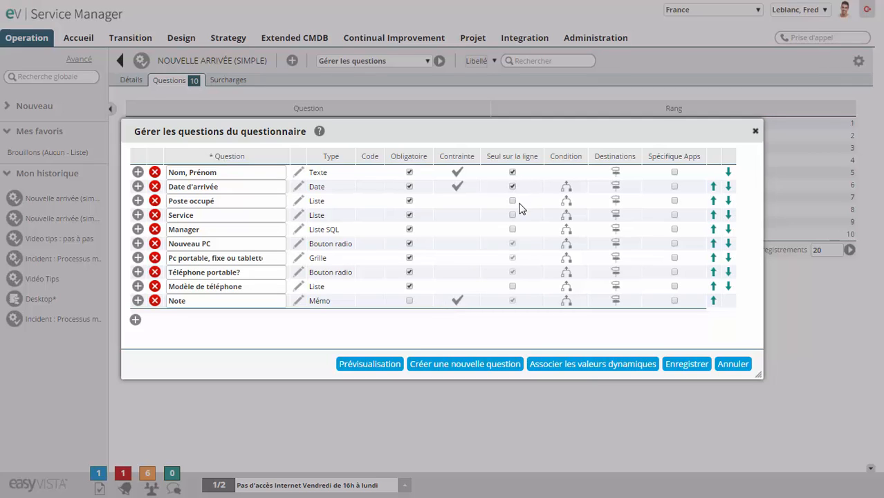
click(512, 229)
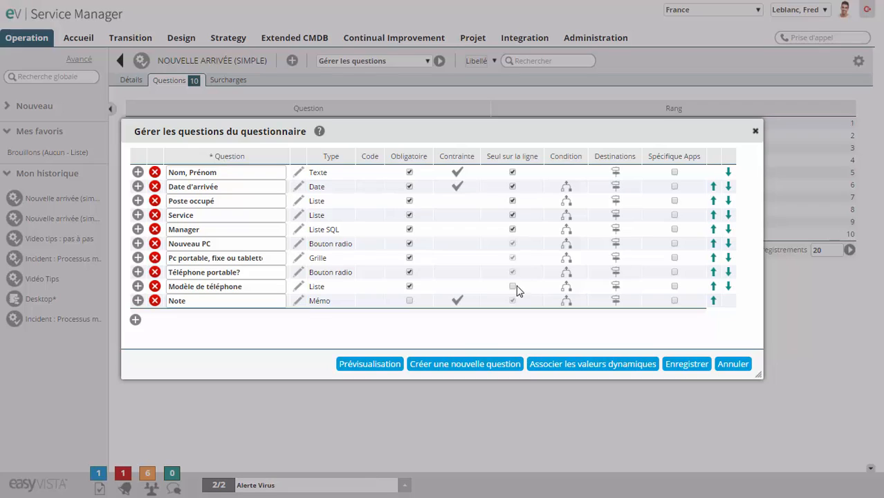
click(676, 371)
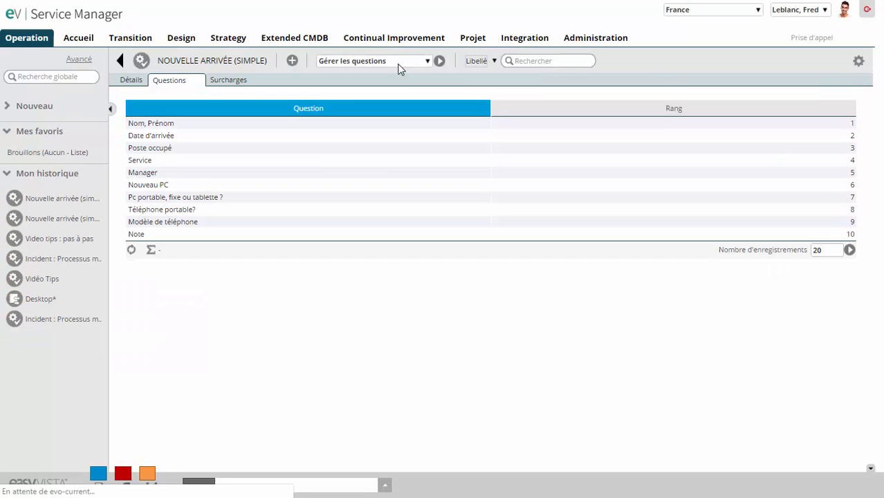
- Reopen the questionnaire's question management and preview the one-question-per-line layout
click(438, 61)
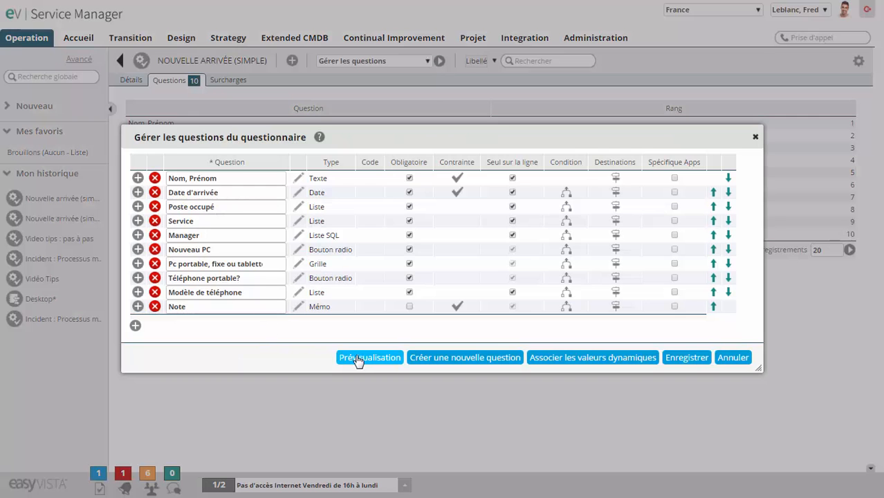
click(360, 362)
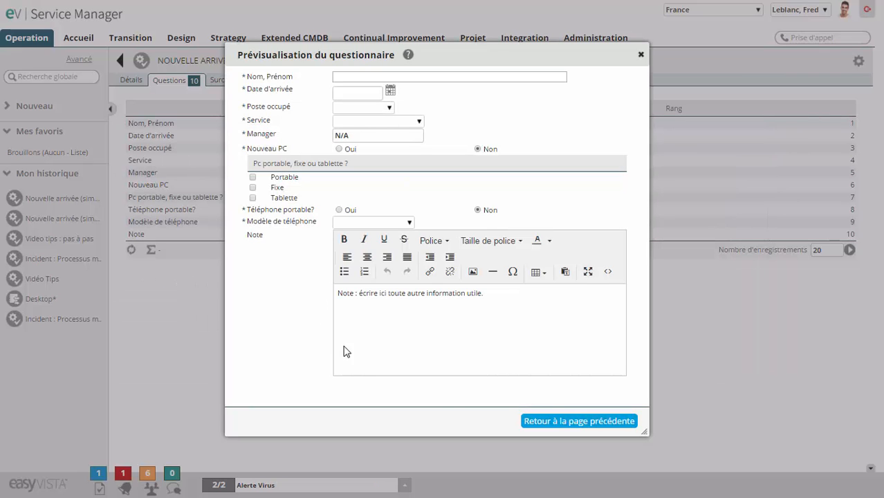
click(554, 421)
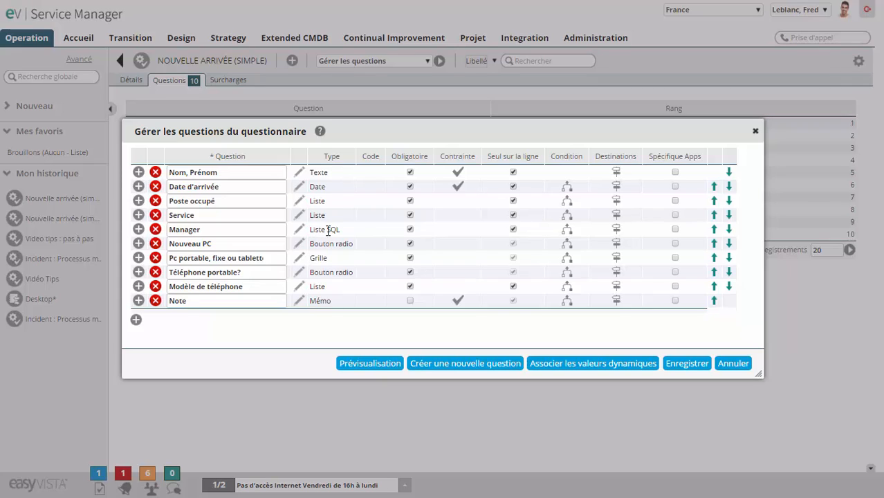
- Add and save a display condition on the "Manager" question: "Poste occupé" Différent de "Manager"
click(566, 230)
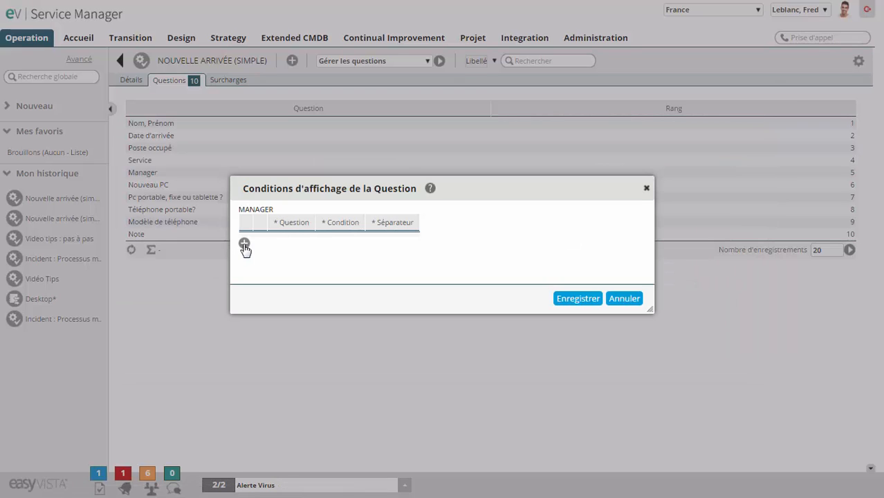
click(244, 242)
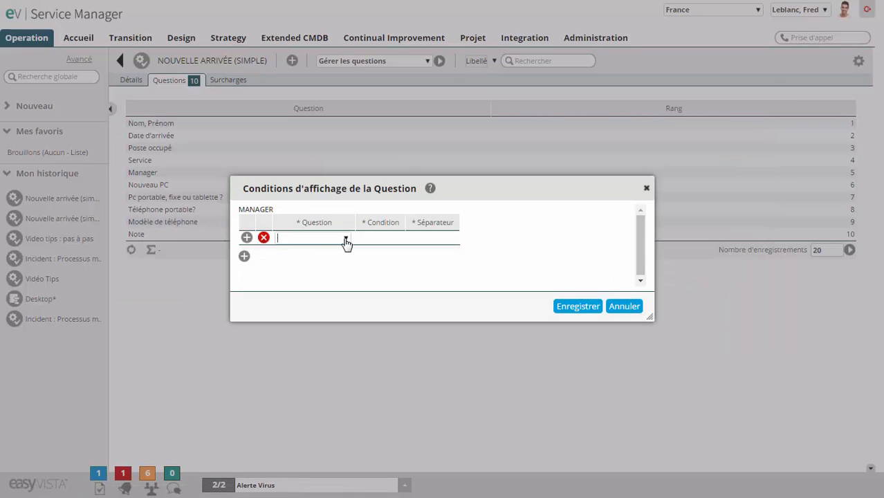
click(346, 240)
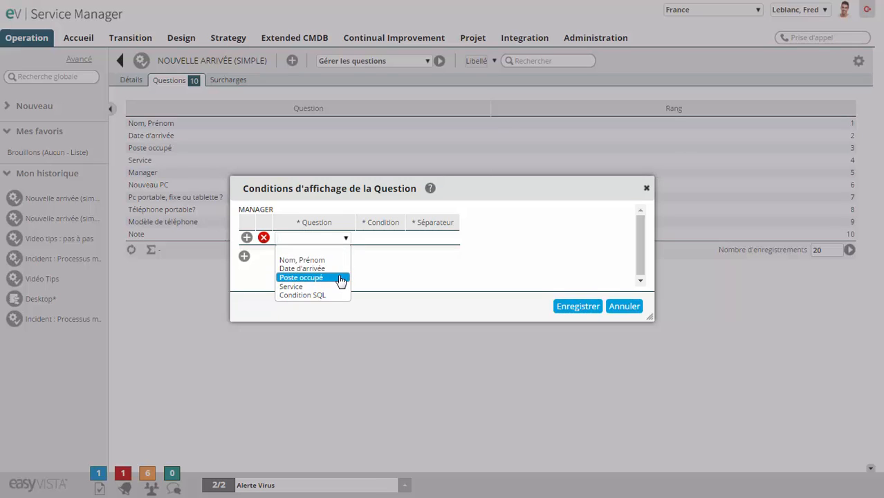
click(340, 278)
click(418, 240)
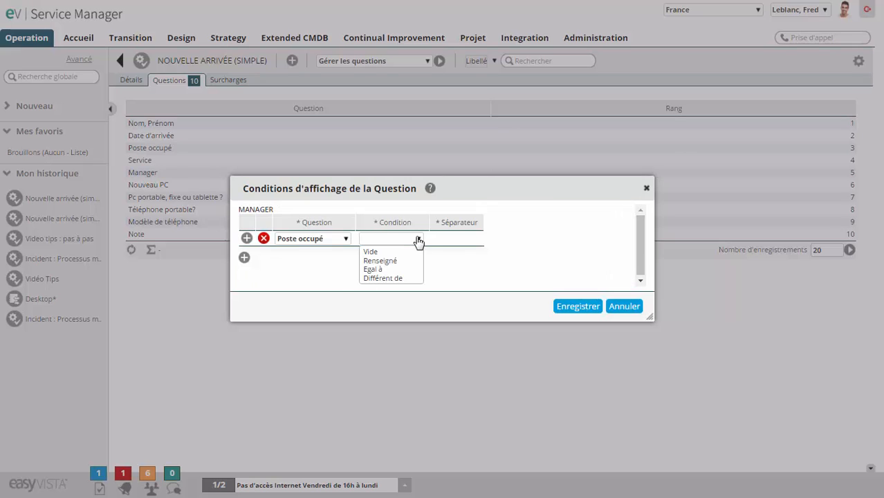
click(414, 279)
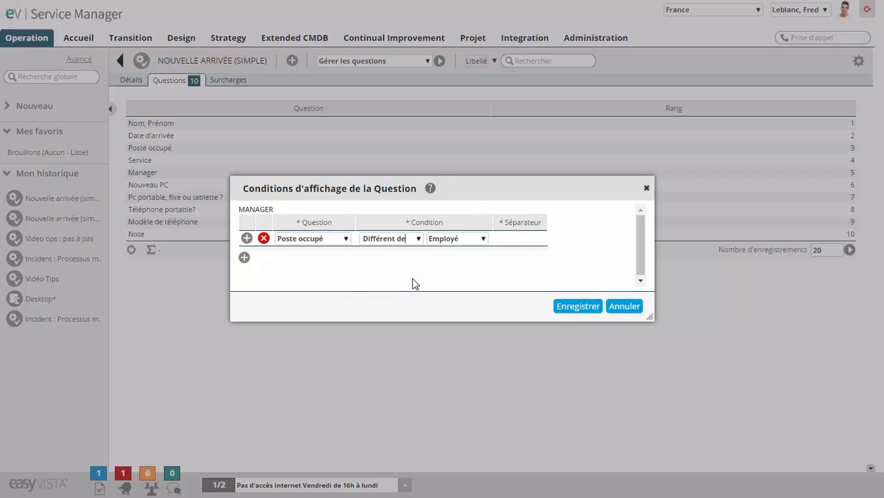
click(482, 239)
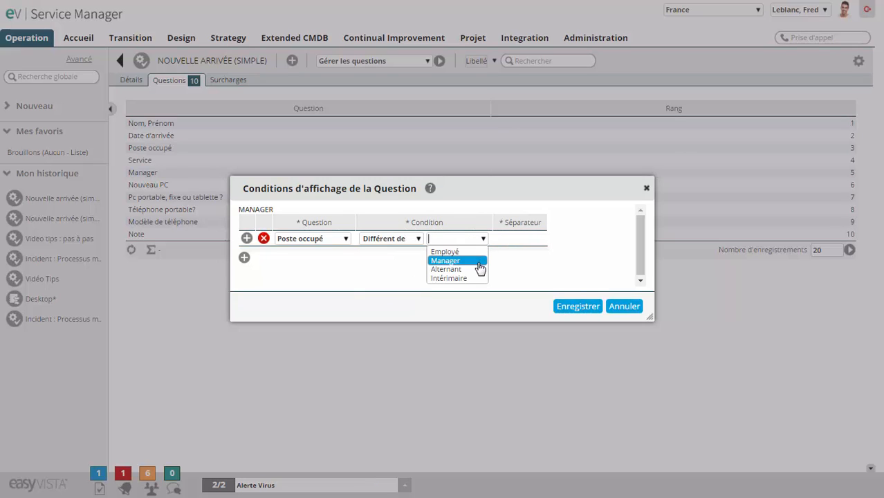
click(481, 263)
click(567, 308)
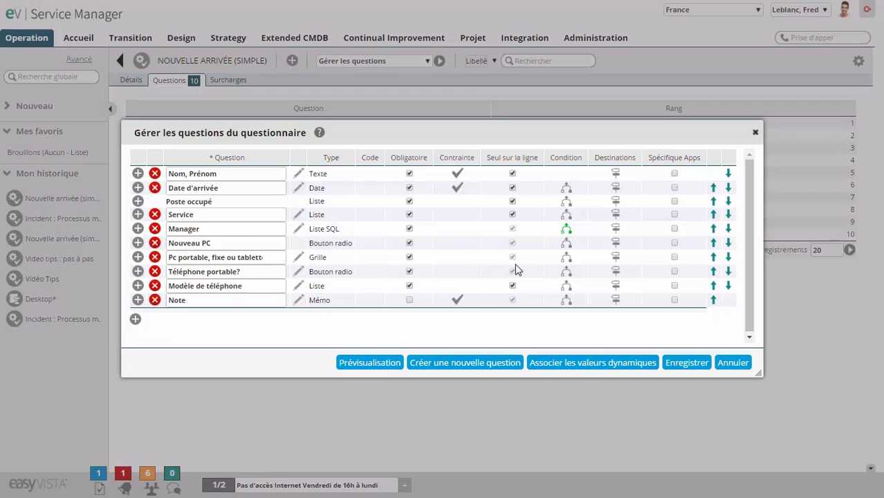
- Add a display condition on the "Pc portable, fixe ou tablette ?" question: "Nouveau PC" Egal à "Oui"
click(566, 258)
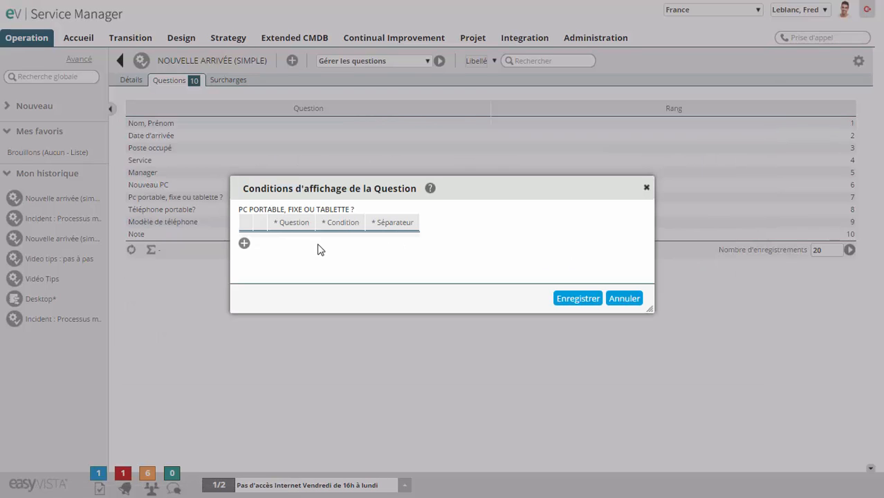
click(240, 244)
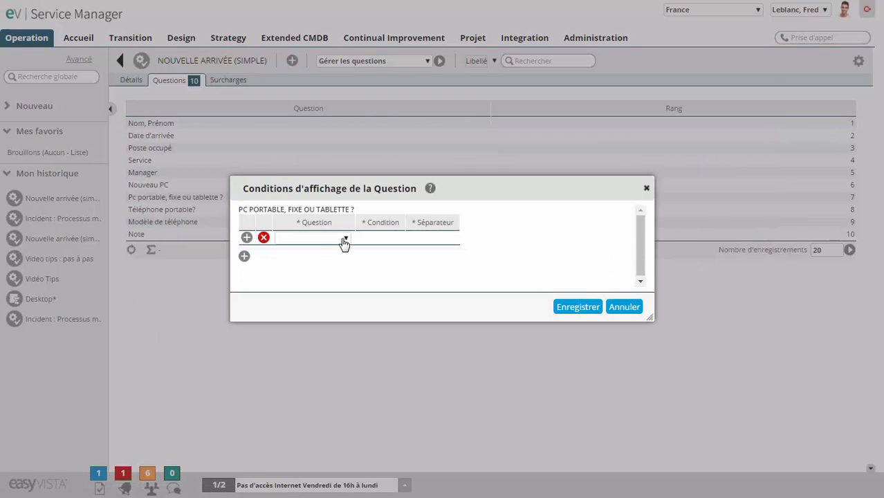
click(344, 238)
click(322, 304)
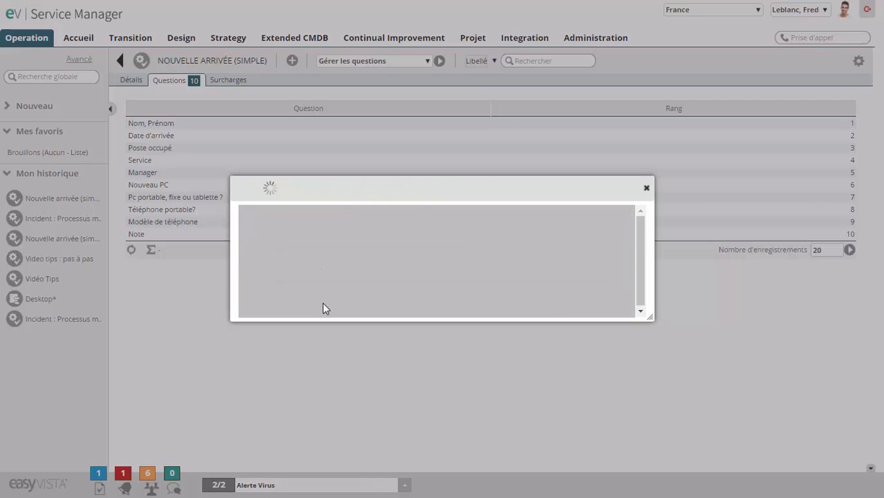
click(418, 240)
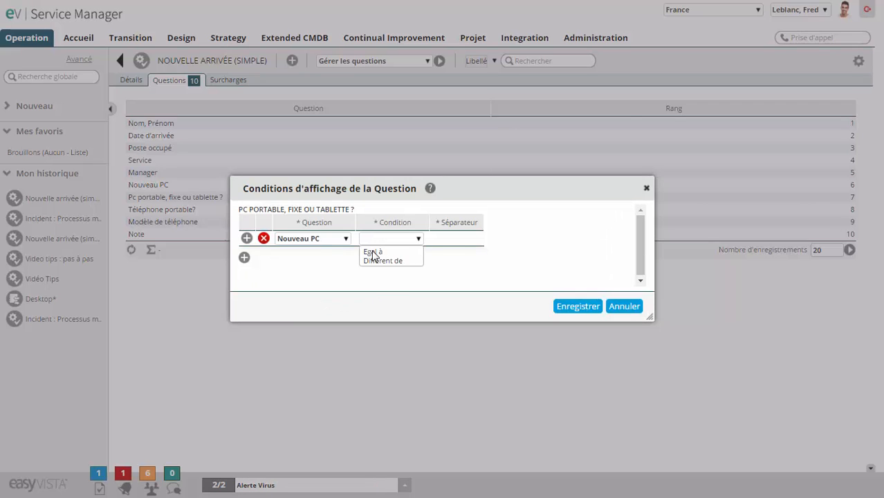
click(373, 252)
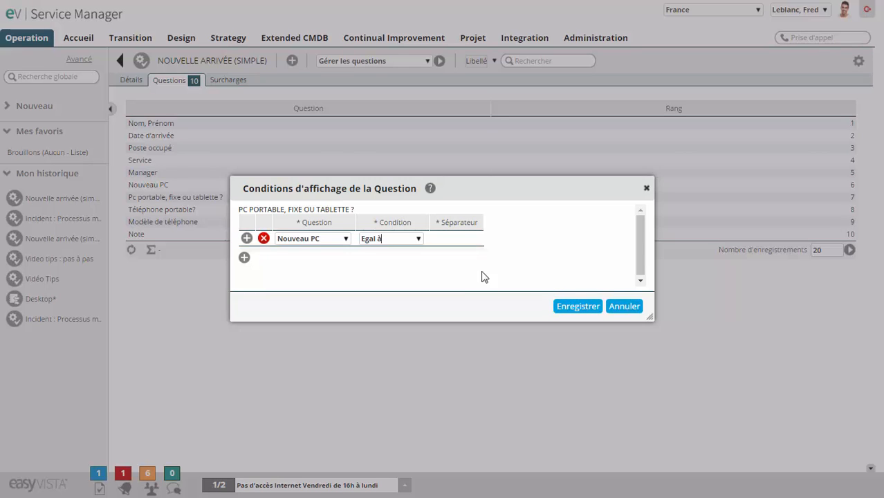
click(245, 259)
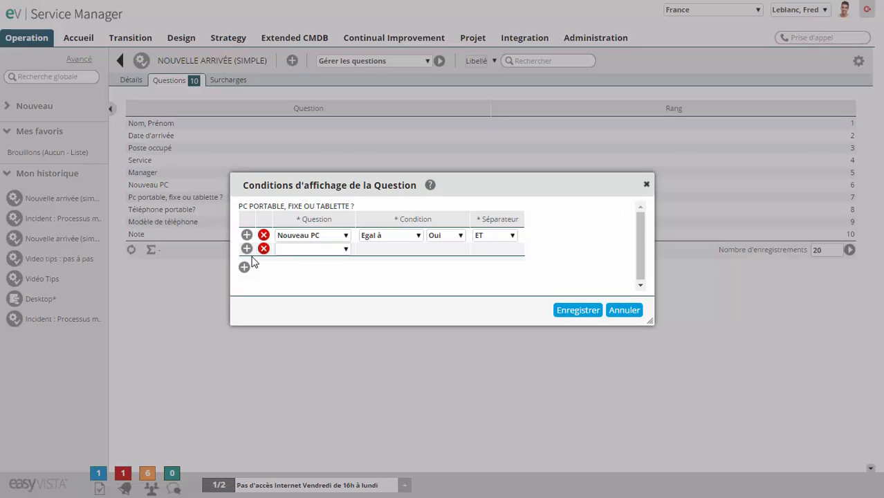
click(247, 251)
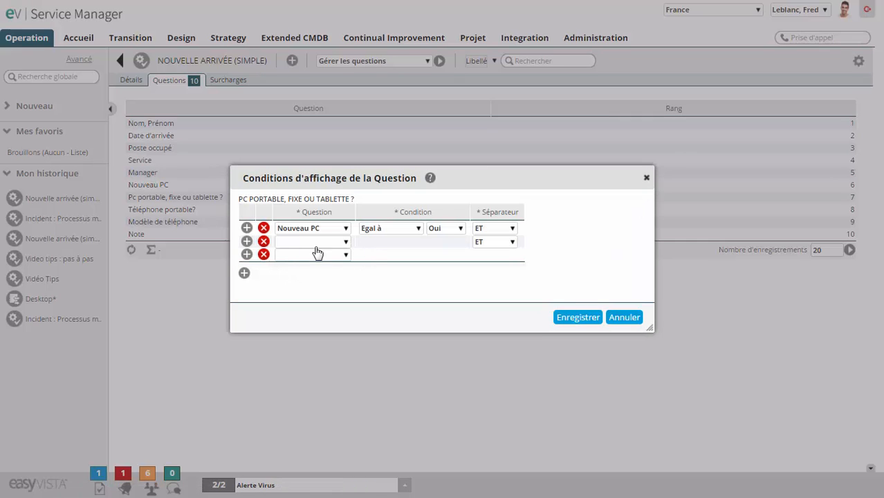
click(264, 255)
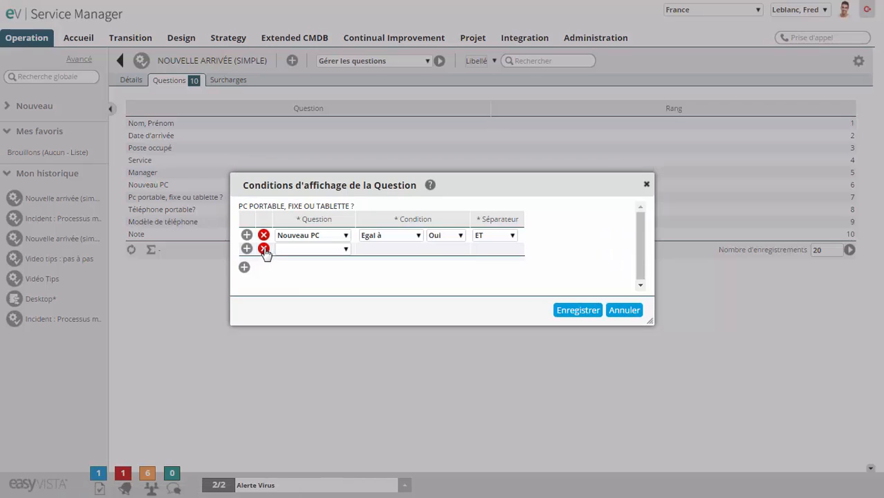
click(266, 251)
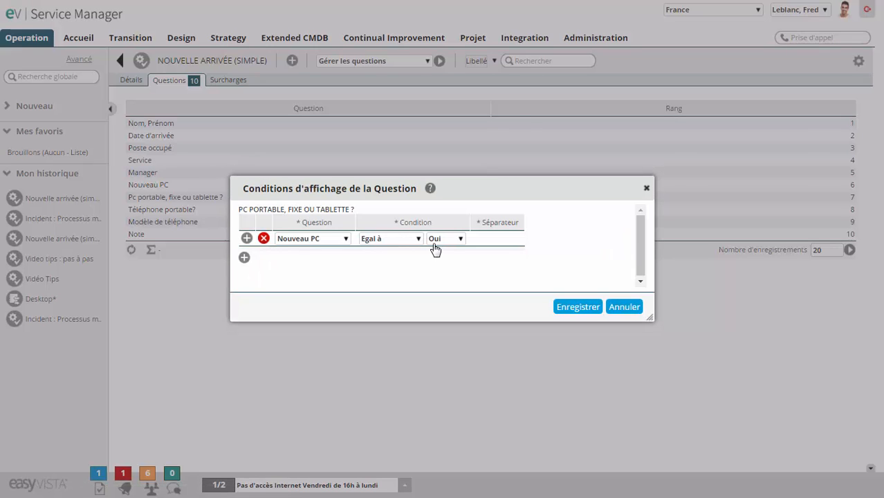
- Save the display condition on the "Pc portable, fixe ou tablette ?" question
click(570, 306)
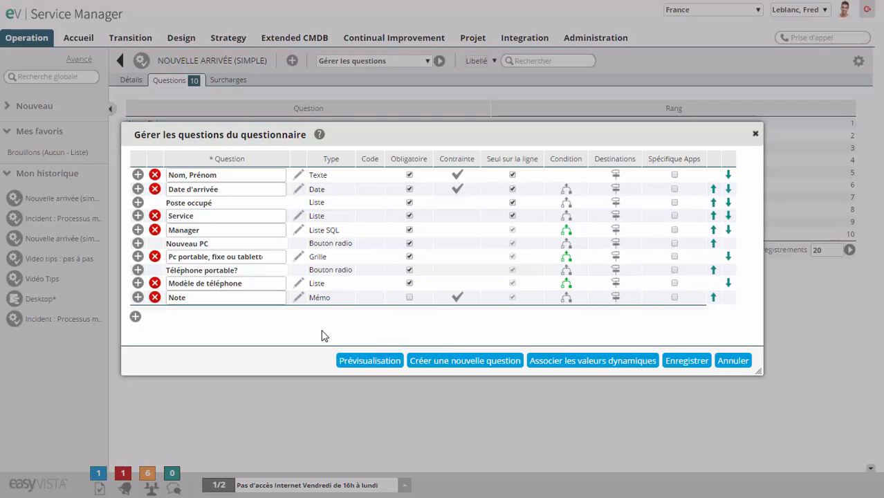
- Set COMMENT as the destination of both the raw and the typed result of the "Note" question
click(613, 299)
click(355, 223)
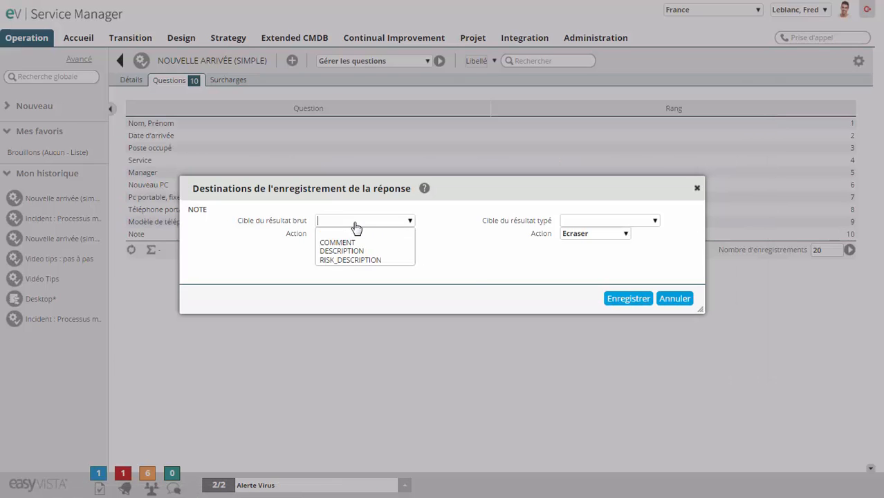
click(385, 244)
click(570, 222)
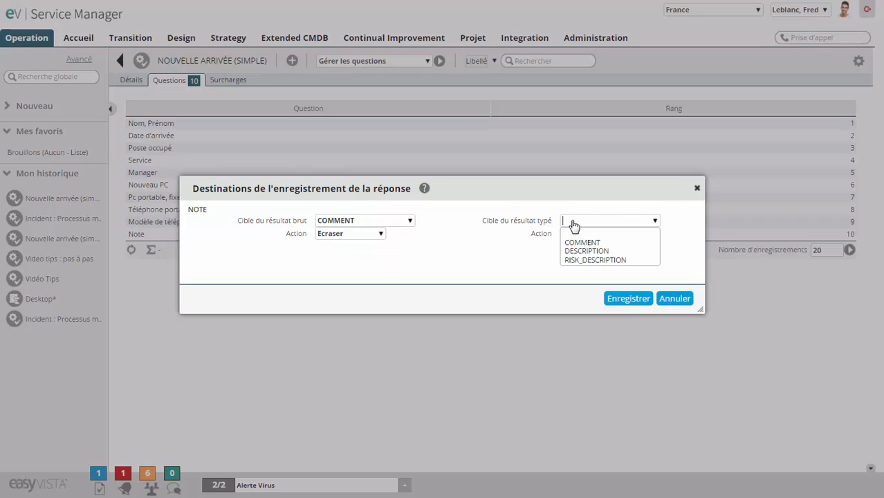
click(571, 239)
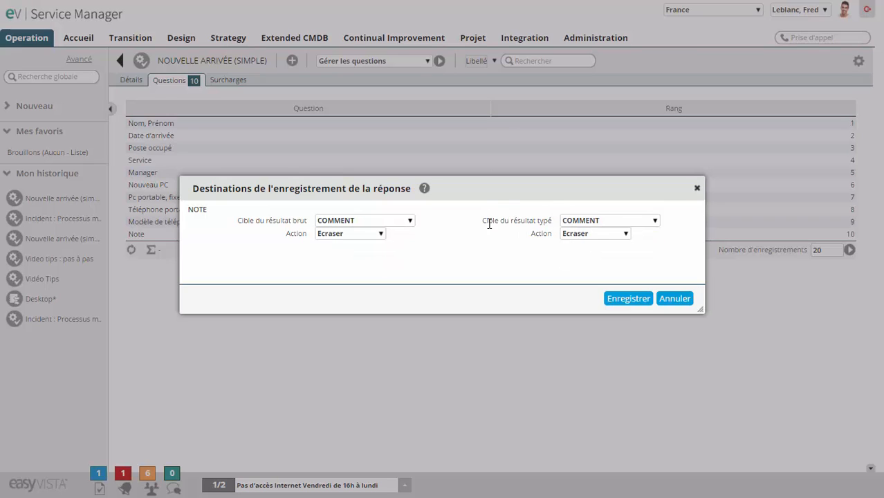
- Set the recording action to "Insérer après" for both the raw and typed results of "Note", and save the destinations
click(358, 236)
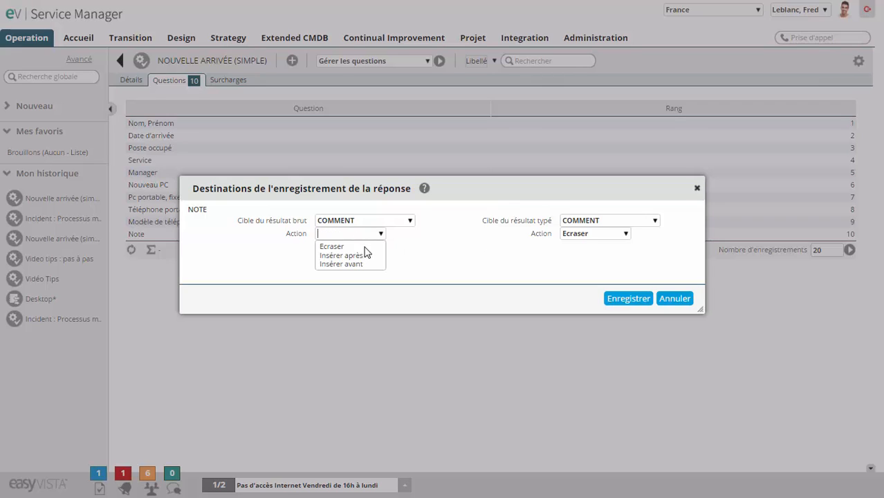
click(364, 255)
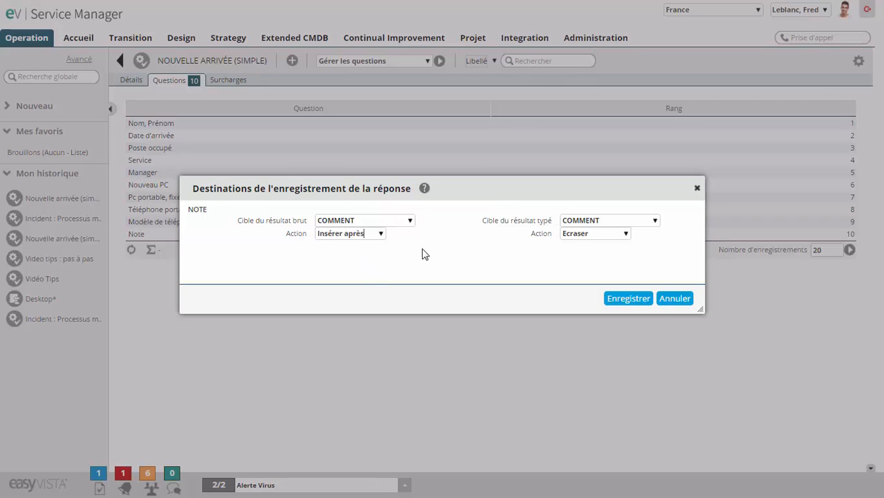
click(580, 237)
click(586, 255)
click(623, 299)
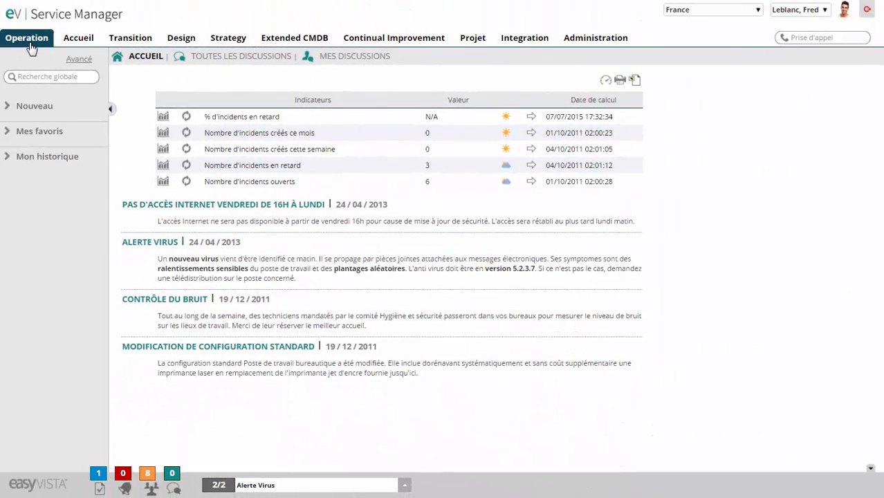
- Open the "Nouvelle Arrivée (Simple)" record under RH & Formation in the service request catalogue
click(28, 40)
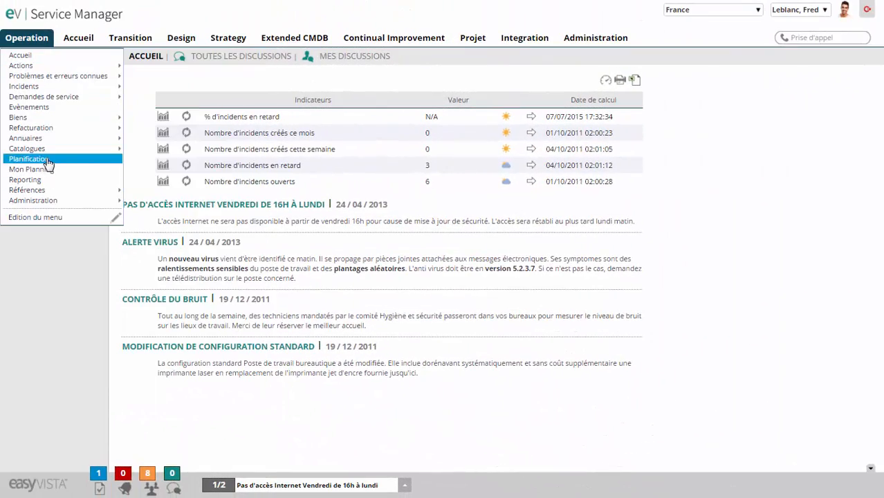
mouse_move(90, 151)
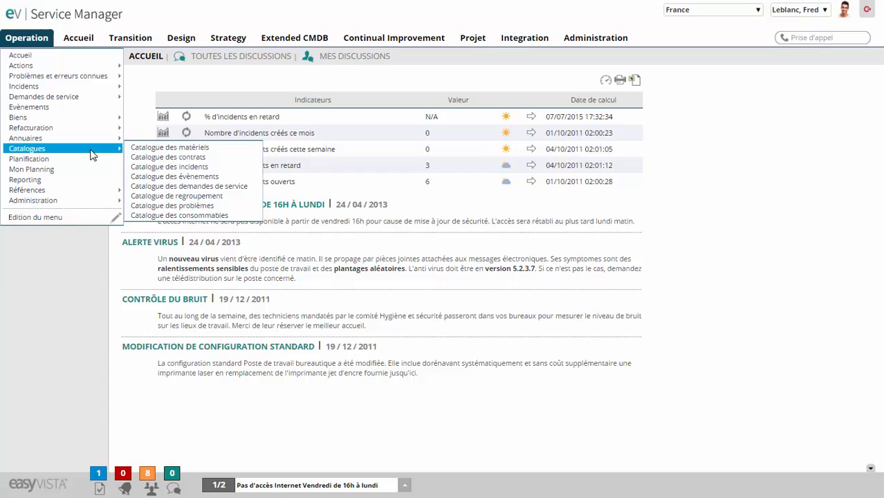
click(176, 188)
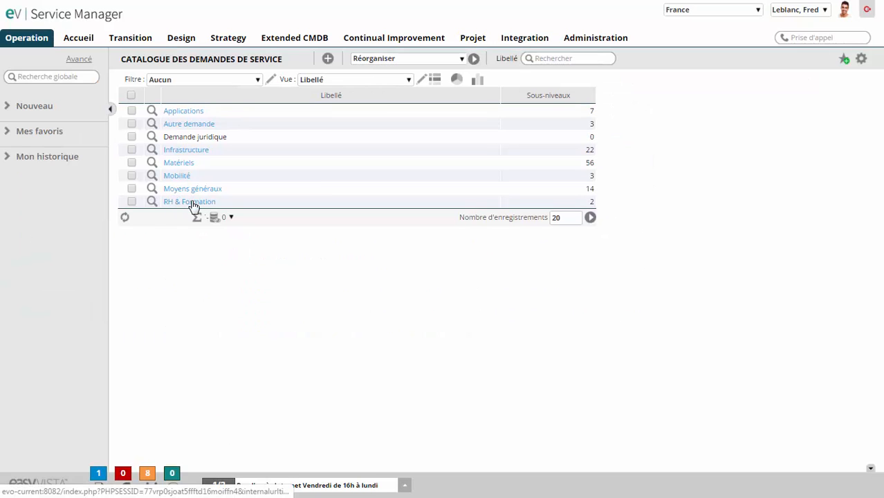
click(193, 202)
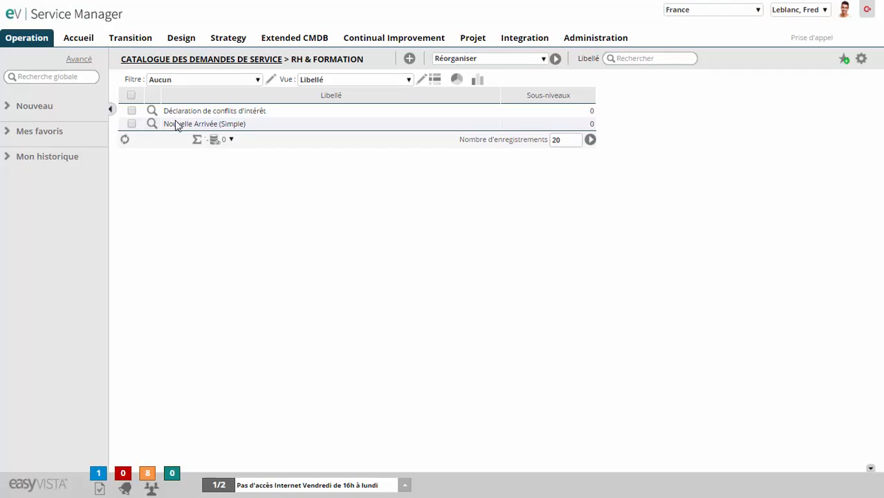
click(152, 124)
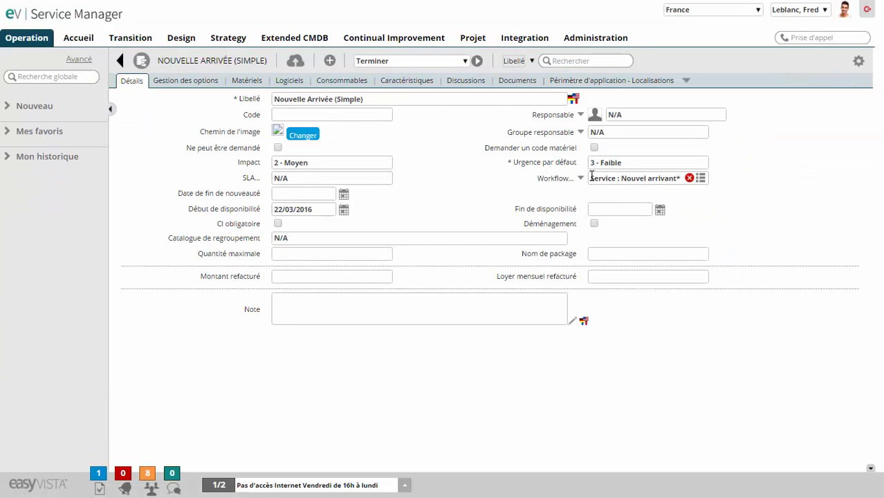
- Edit the associated workflow "Service : Nouvel arrivant*" and save "Nouvelle arrivée (simple)" as the questionnaire in its start settings
click(580, 180)
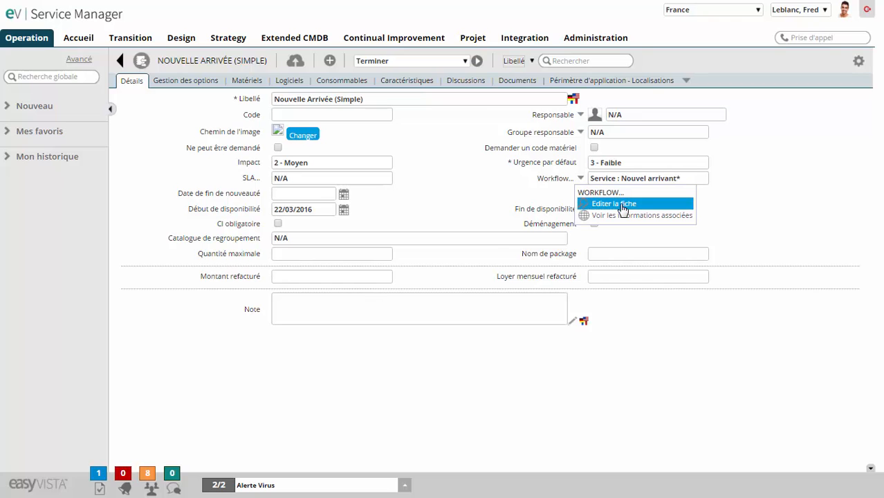
click(623, 209)
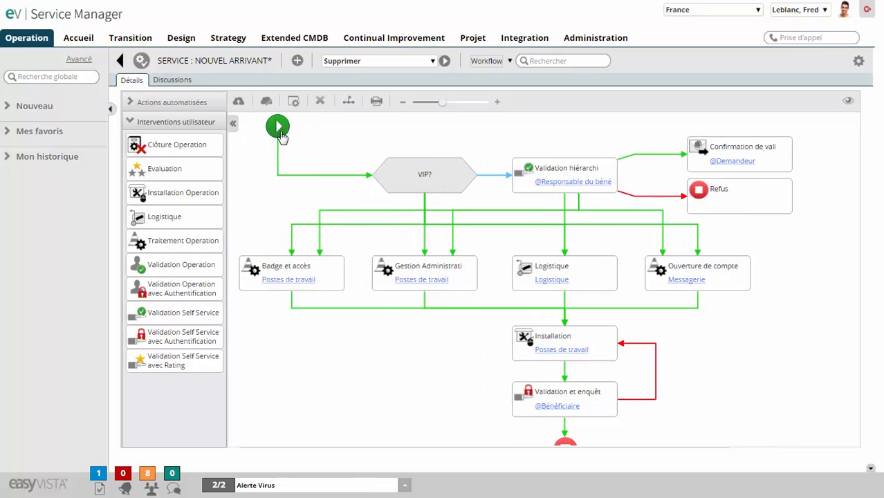
click(278, 127)
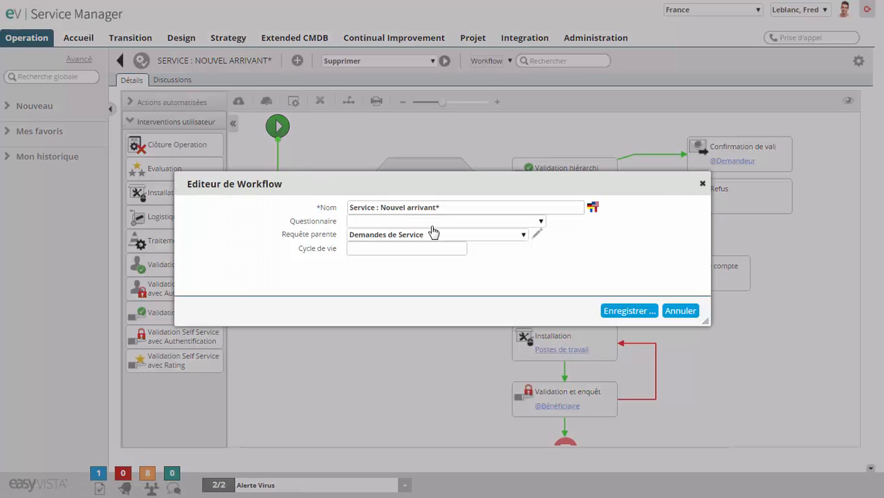
click(506, 223)
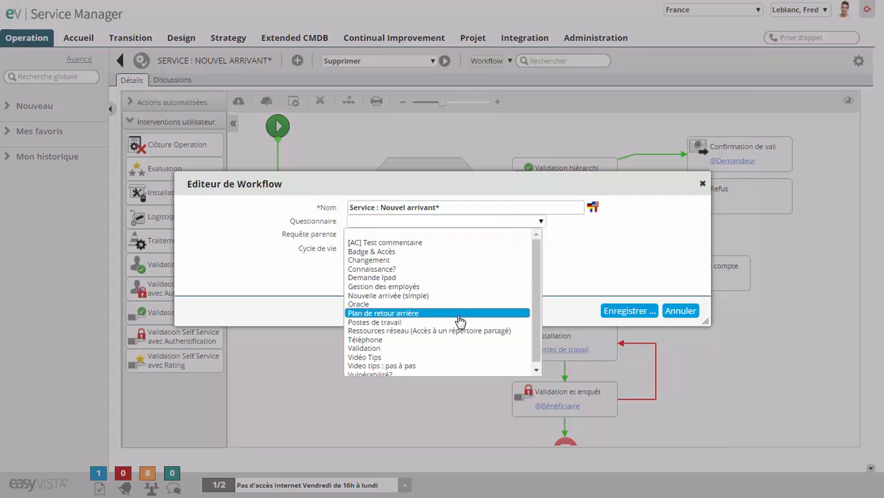
click(451, 296)
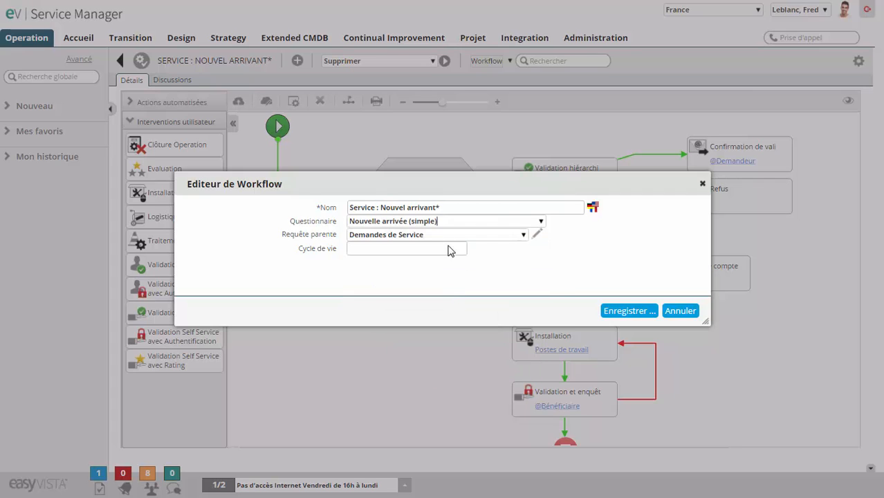
click(624, 311)
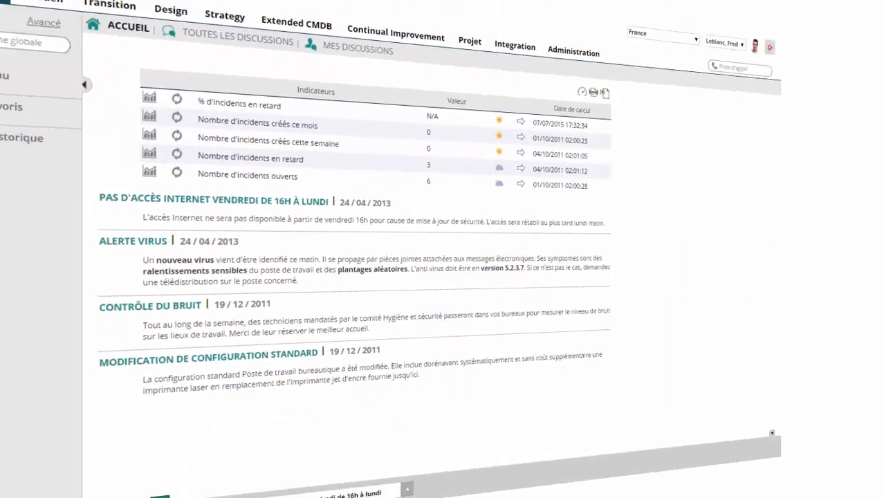
- Start a new service request for "Nouvelle Arrivée (Simple)" from RH & Formation and open its questionnaire
mouse_move(36, 43)
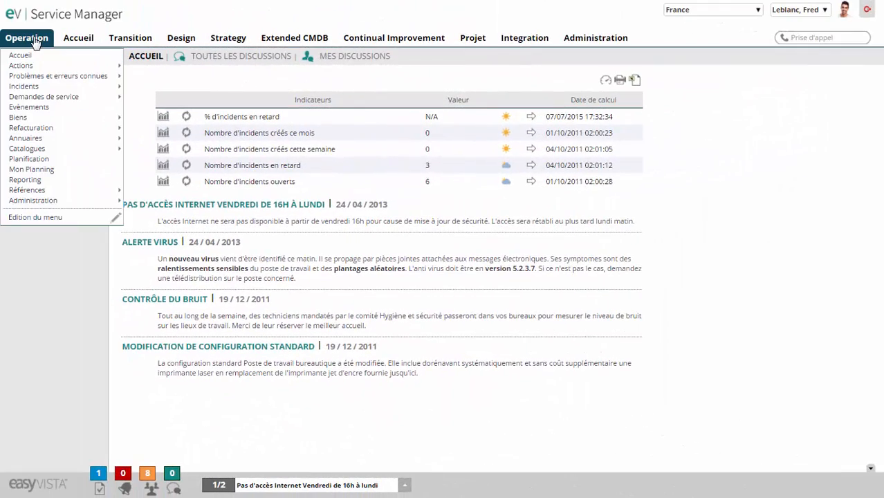
mouse_move(57, 97)
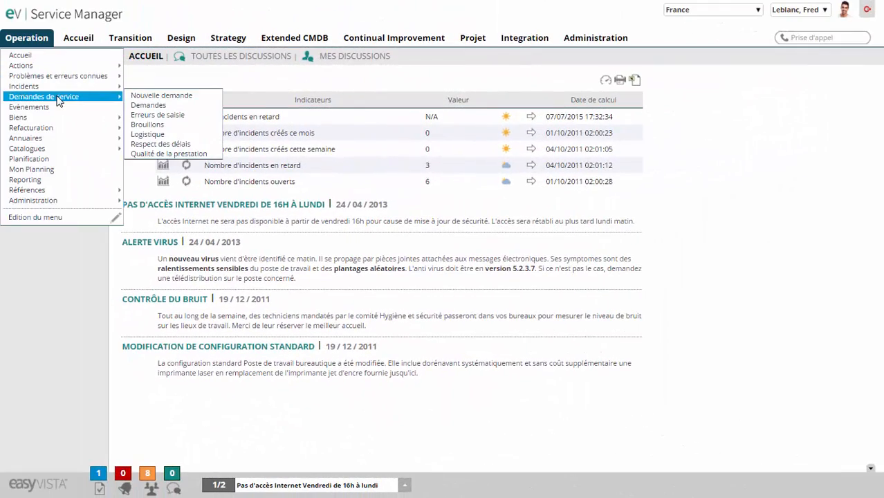
click(151, 101)
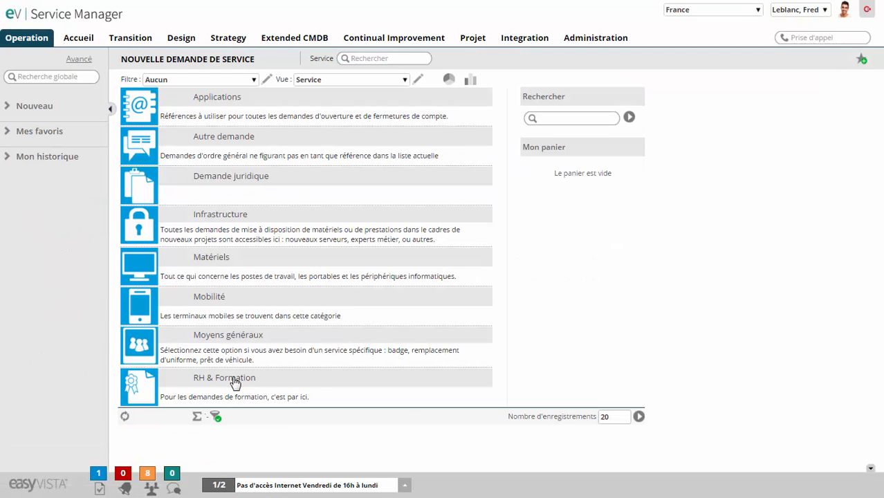
click(292, 383)
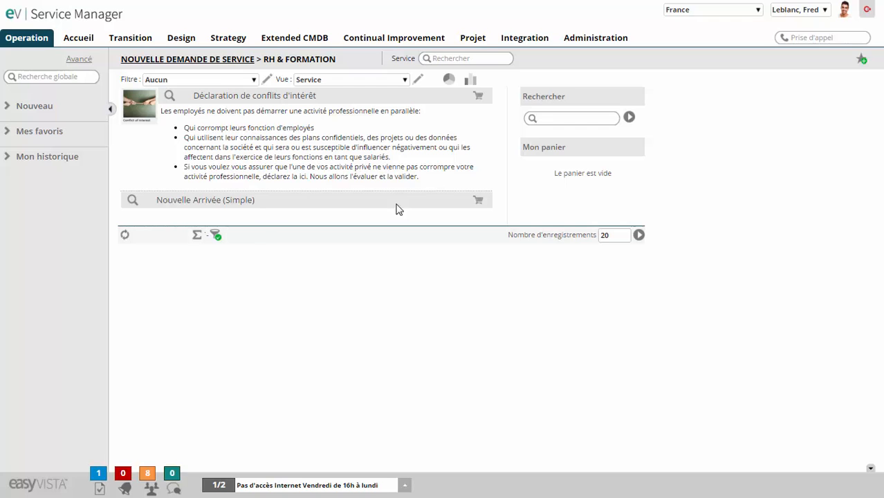
click(478, 202)
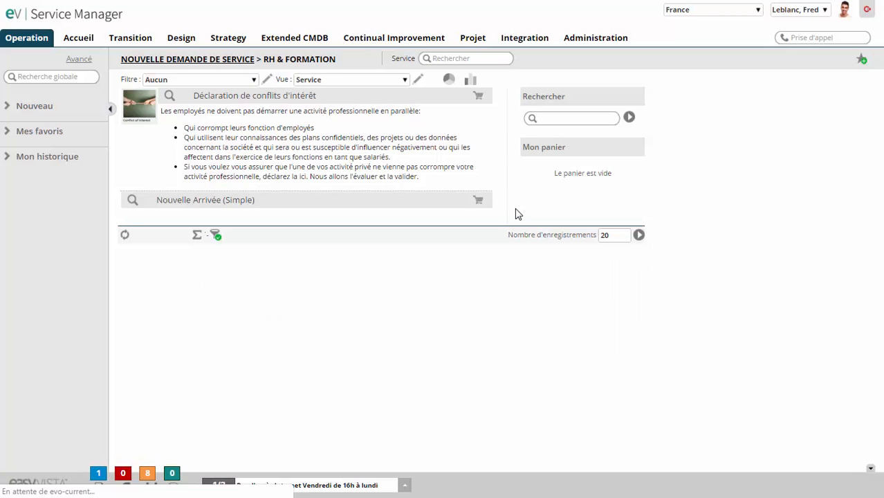
click(582, 220)
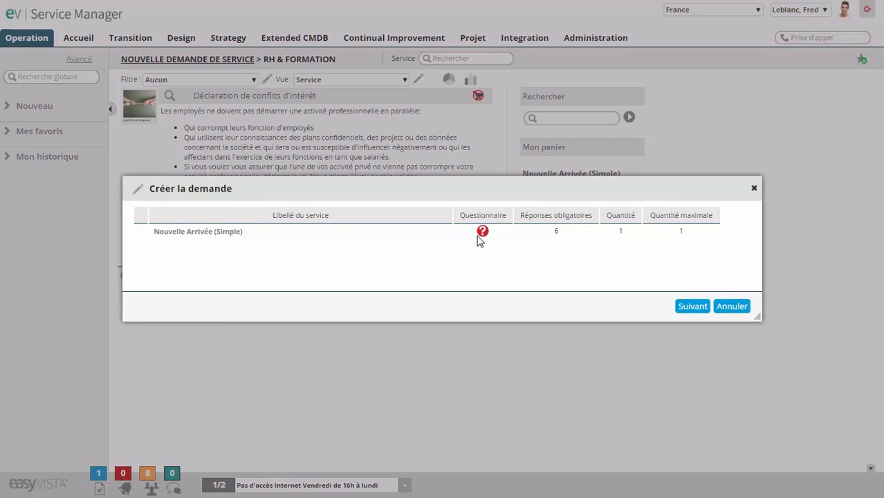
click(483, 232)
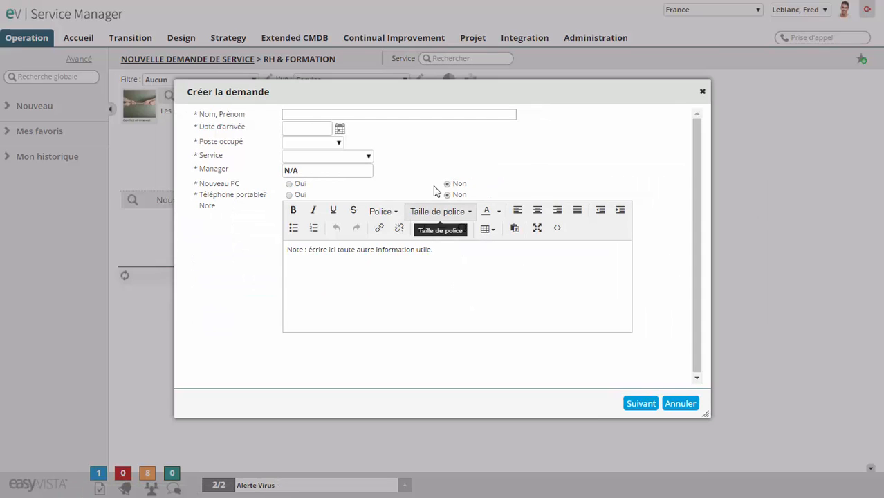
- Fill in the name field with "Nom, Prénom", set Date d'arrivée to 31/03/2016 and Poste occupé to Employé
click(341, 113)
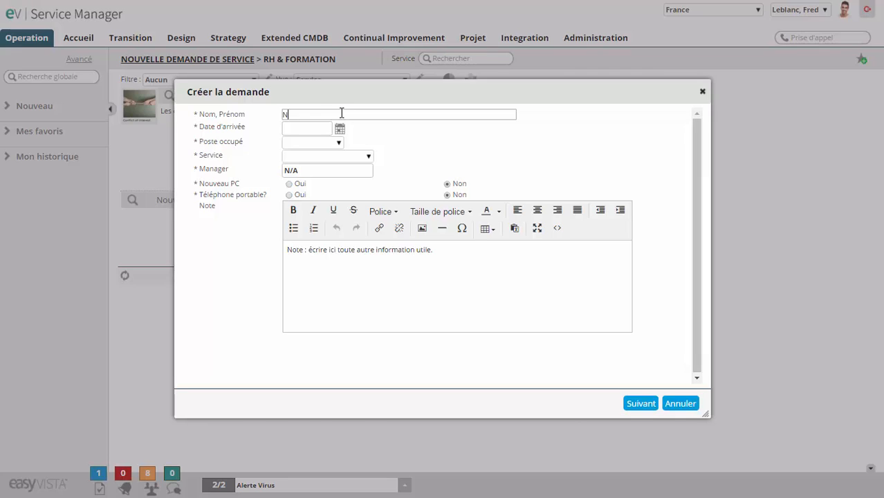
text(Nom, Prénom)
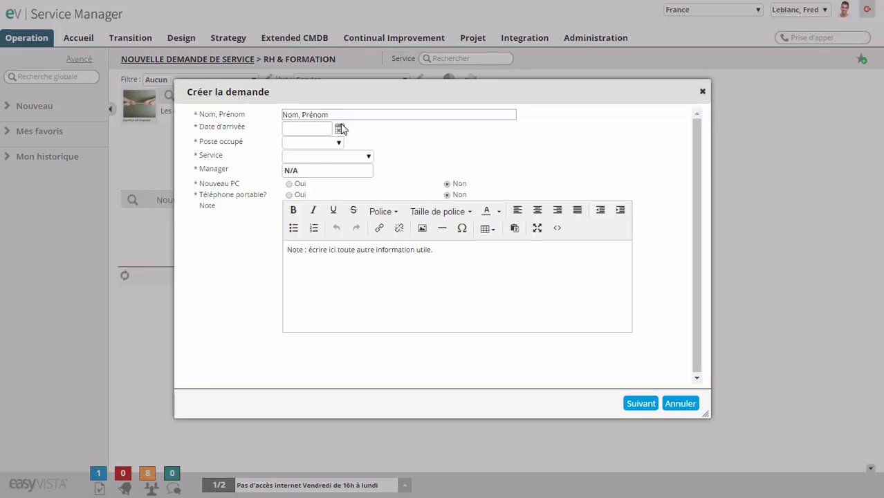
click(341, 128)
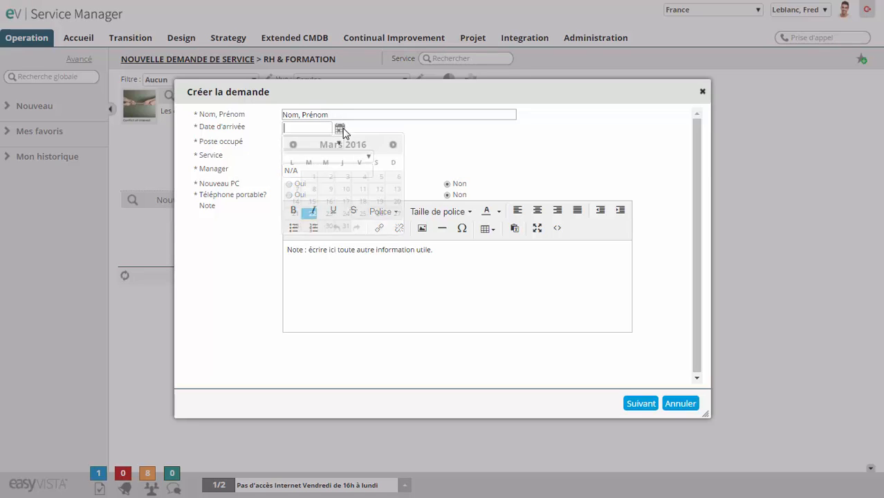
click(346, 227)
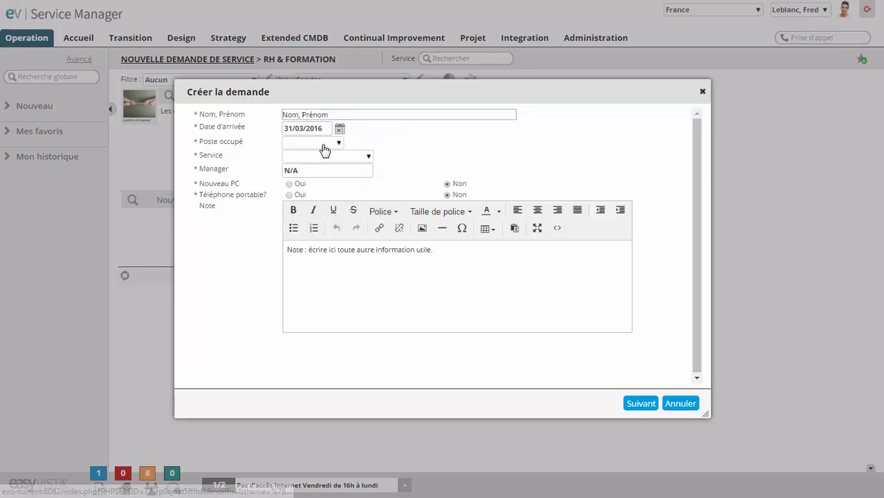
click(335, 145)
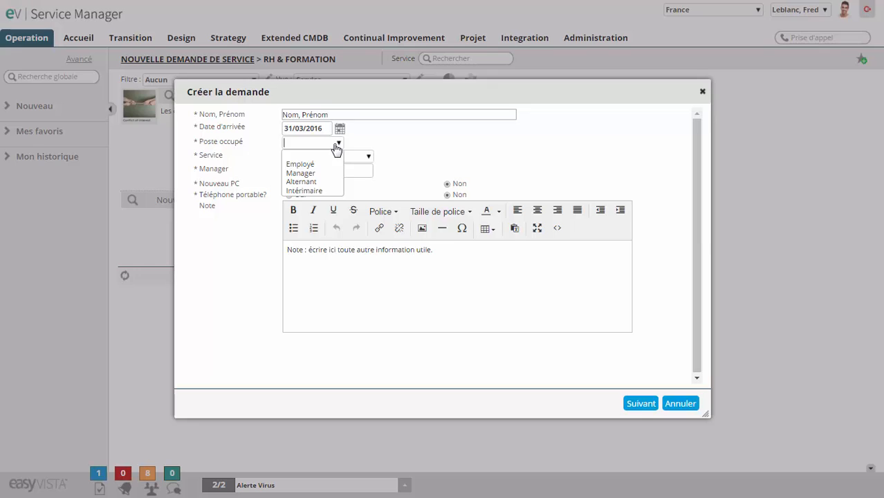
click(336, 166)
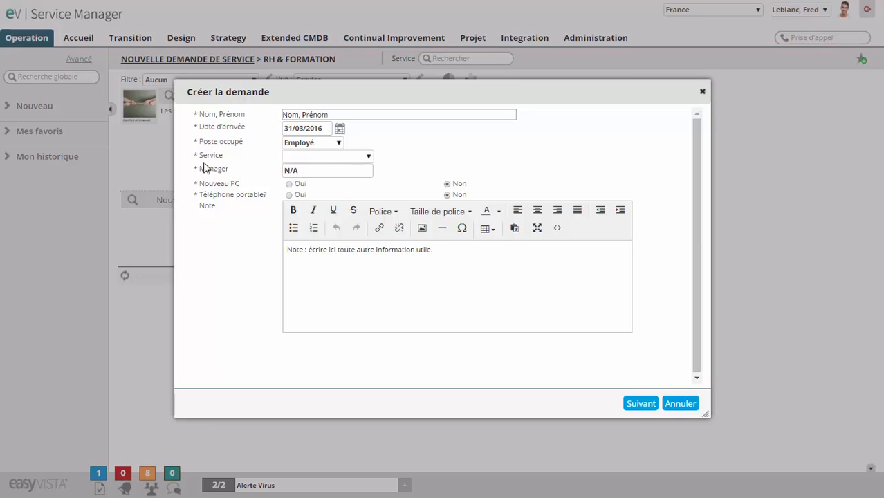
- Switch Poste occupé to Manager and back to Employé to check the display condition of the Manager question
click(326, 145)
click(322, 176)
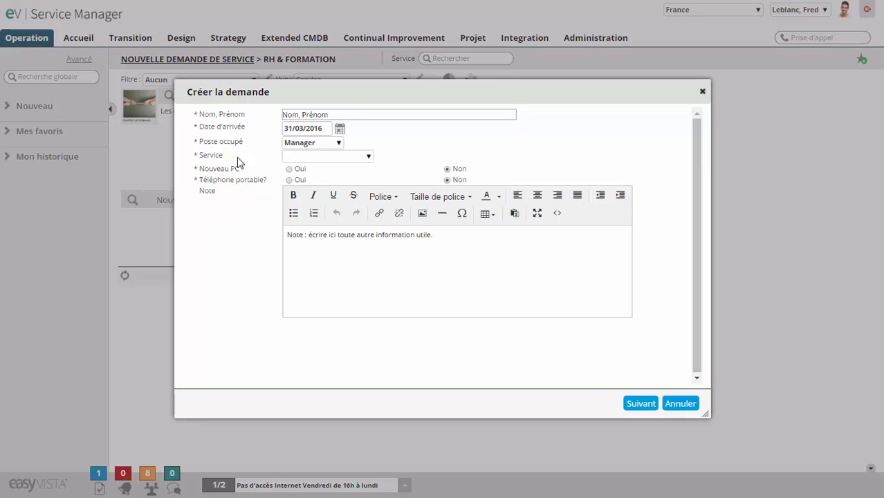
click(335, 146)
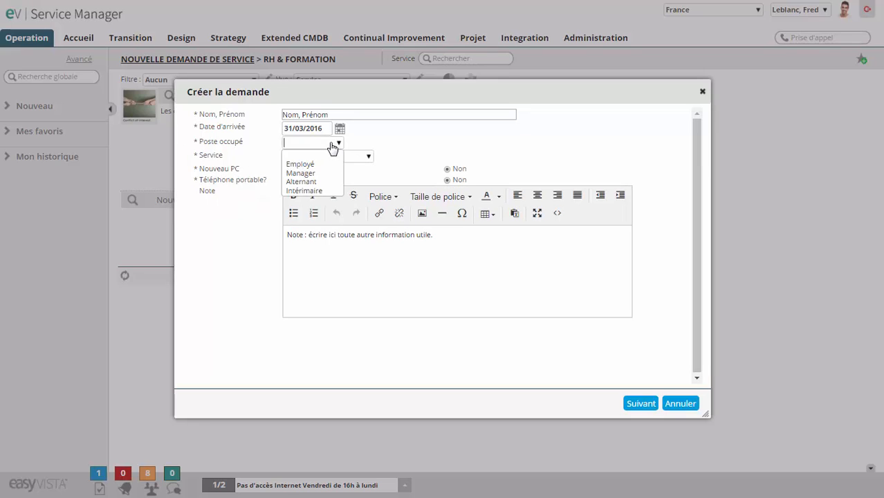
click(322, 166)
- Set Service to Informatique and choose Service Desk Manager as the manager in the questionnaire
click(321, 157)
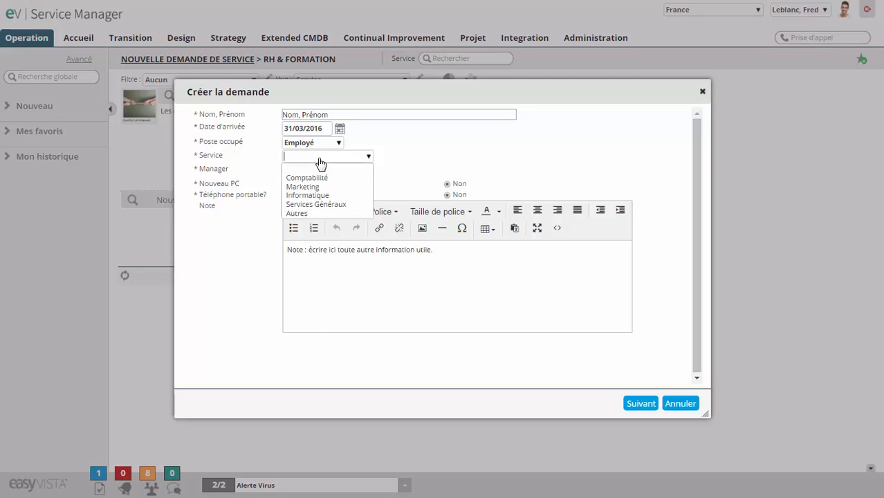
click(329, 198)
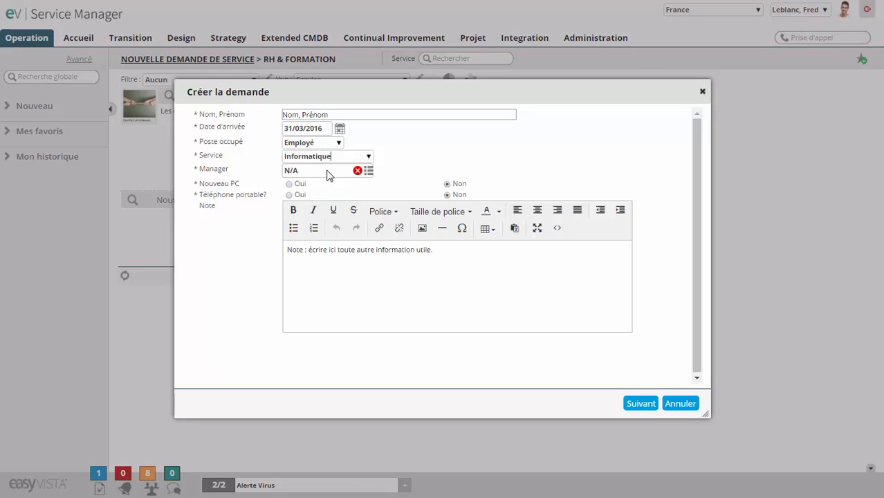
click(366, 173)
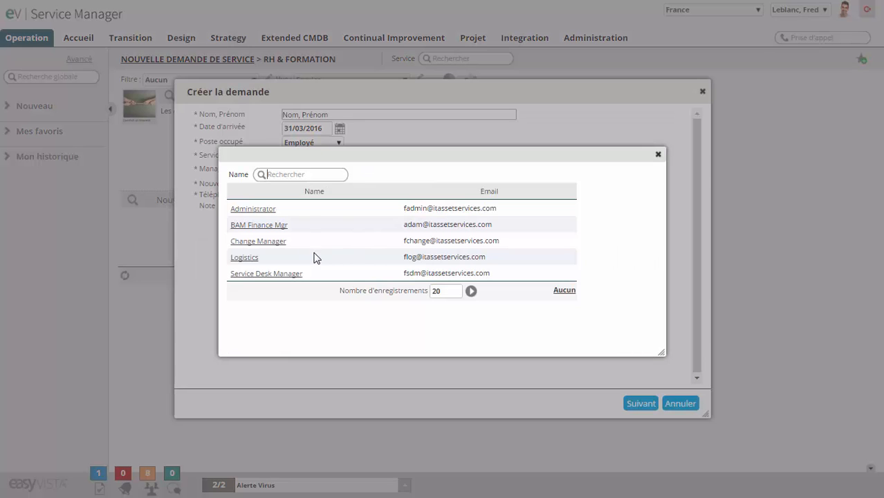
click(260, 274)
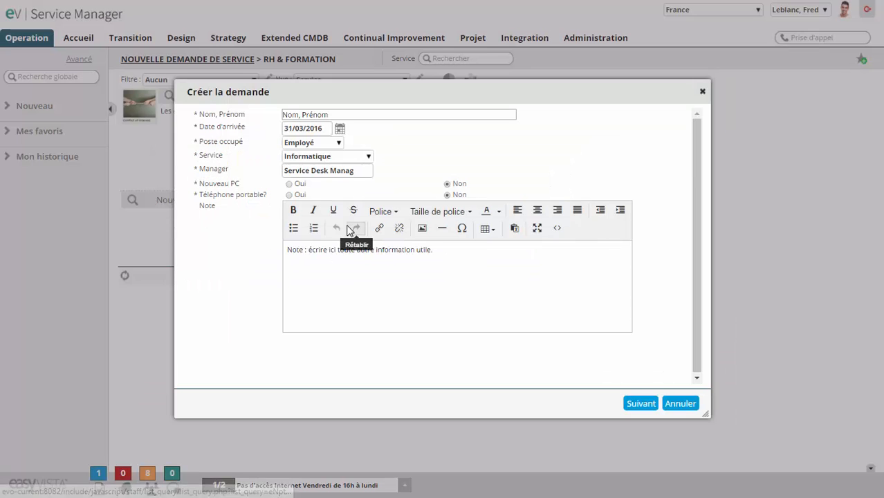
- Answer Oui to Nouveau PC with Tablette, and Oui to Téléphone portable with BlackBerry as the phone model
click(290, 184)
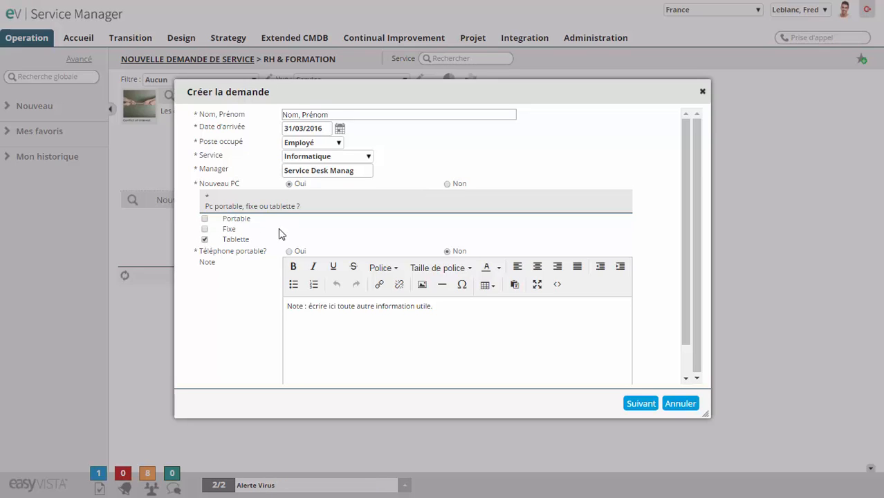
click(289, 251)
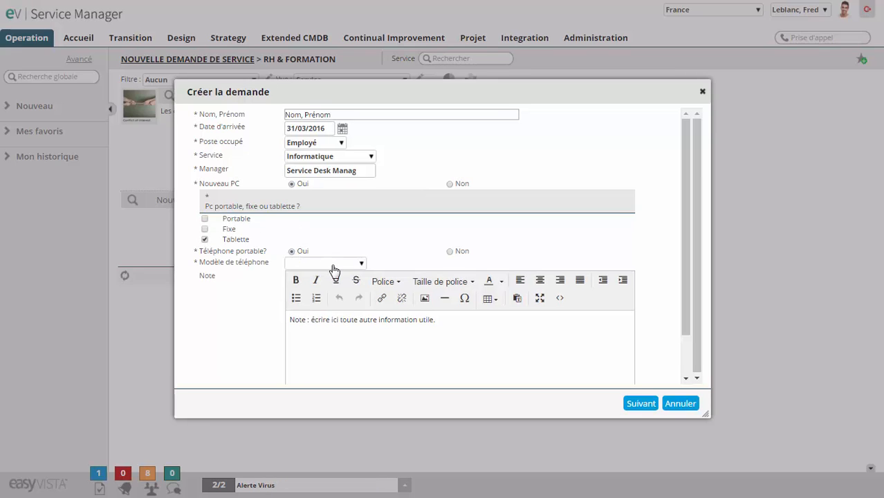
click(338, 266)
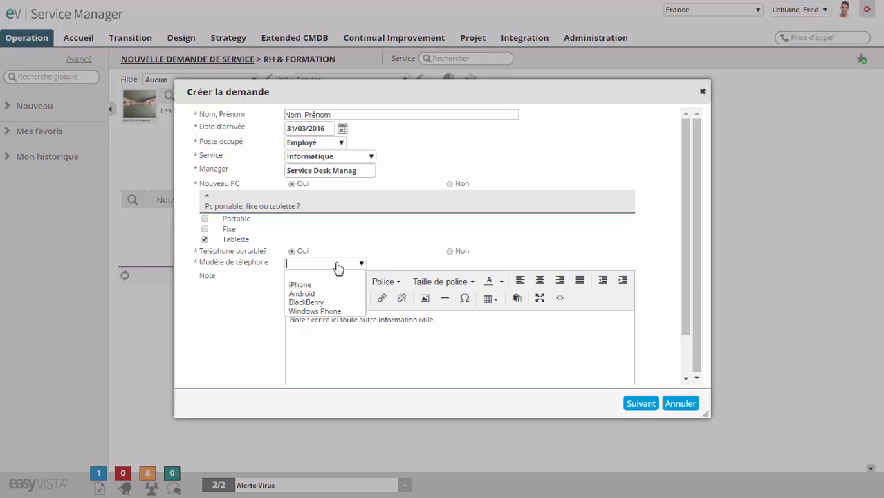
click(335, 303)
- Replace the note's placeholder text with "Prévoir une pochette pour la tablette, merci" and continue the request
scroll(398, 264, down, 1)
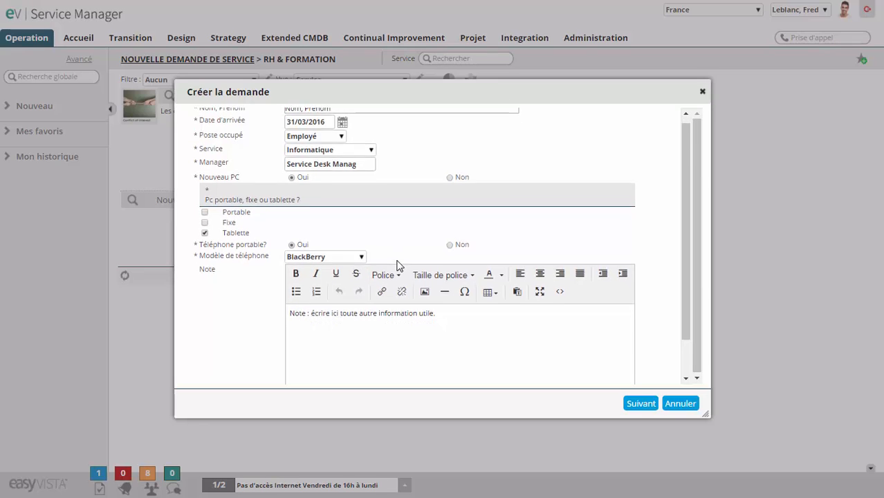
scroll(415, 273, down, 1)
drag(436, 273, 314, 277)
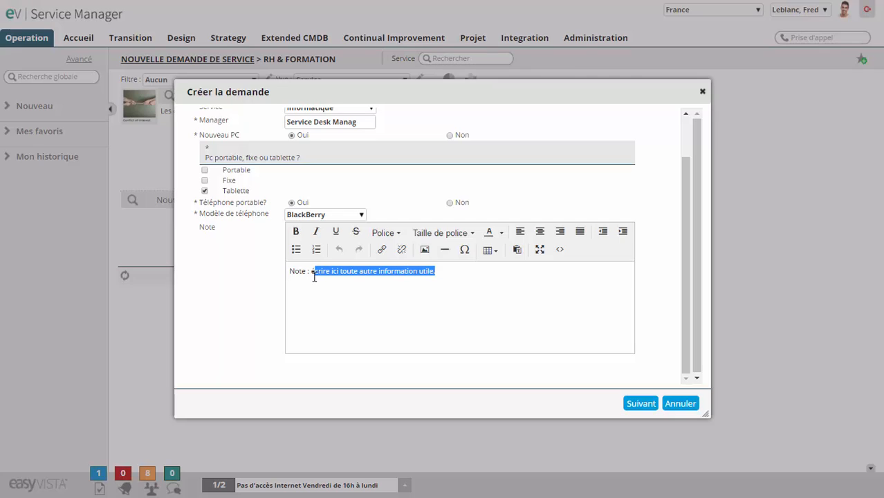
key(BackSpace)
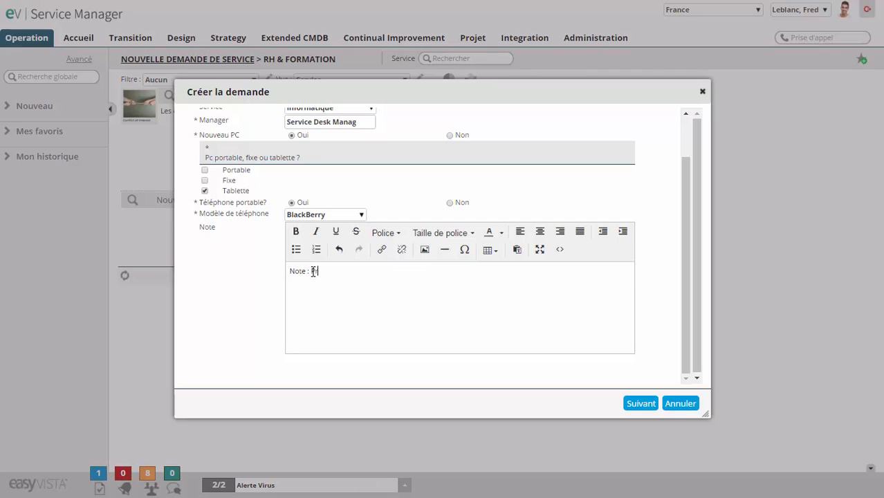
text(Prévoir une pochette)
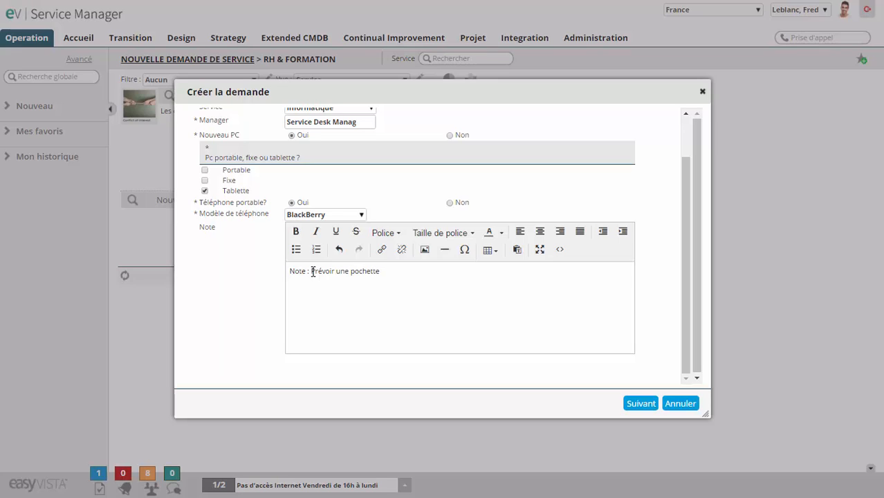
text( pour la tablette, merci)
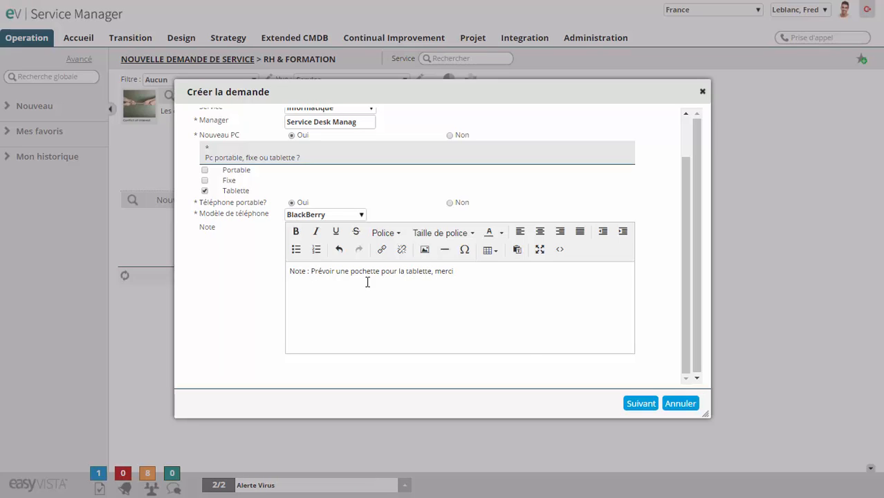
click(643, 404)
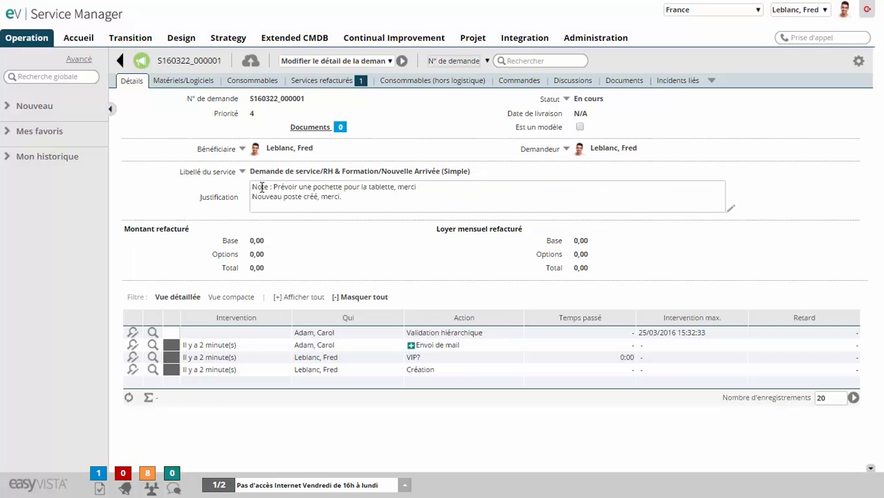
- Examine the created request's Justification and Questions/Réponses, and open the hierarchical validation step in the "Service : Nouvel arrivant*" workflow
drag(252, 187, 433, 185)
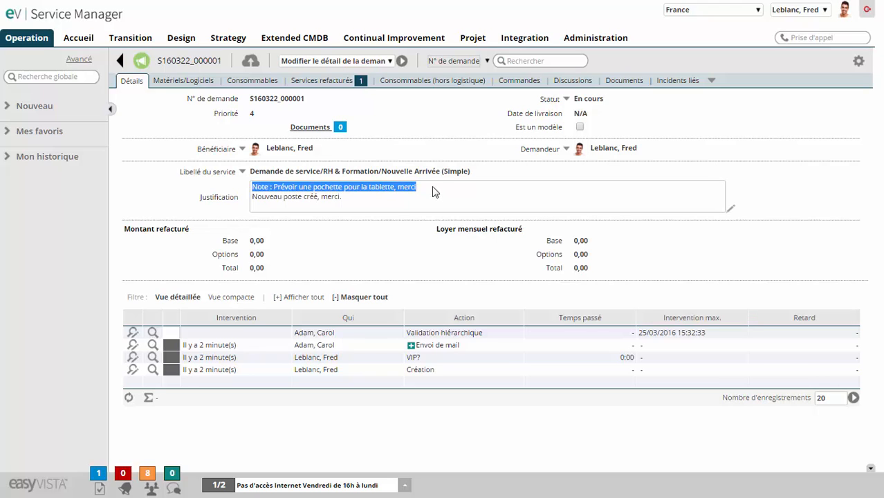
drag(342, 197, 249, 191)
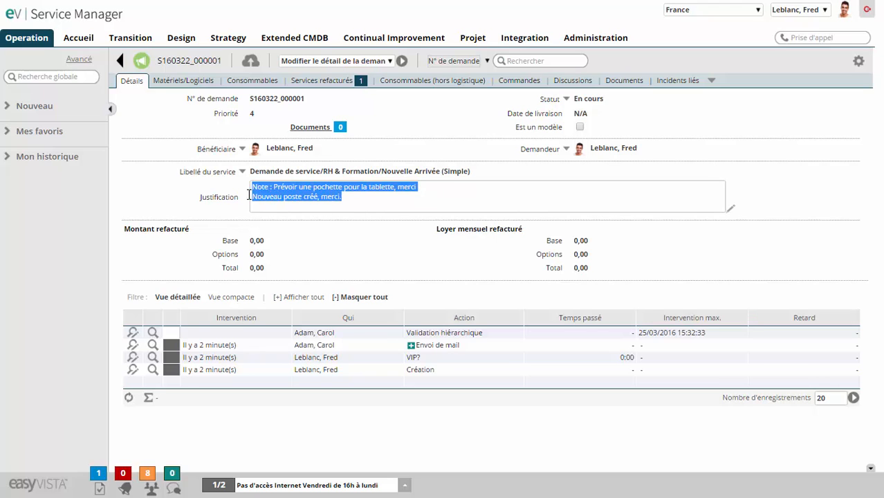
click(711, 81)
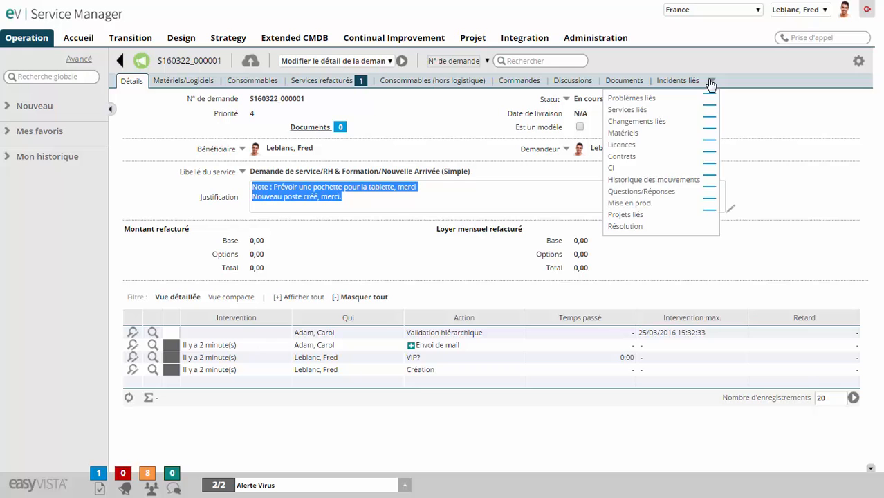
click(689, 193)
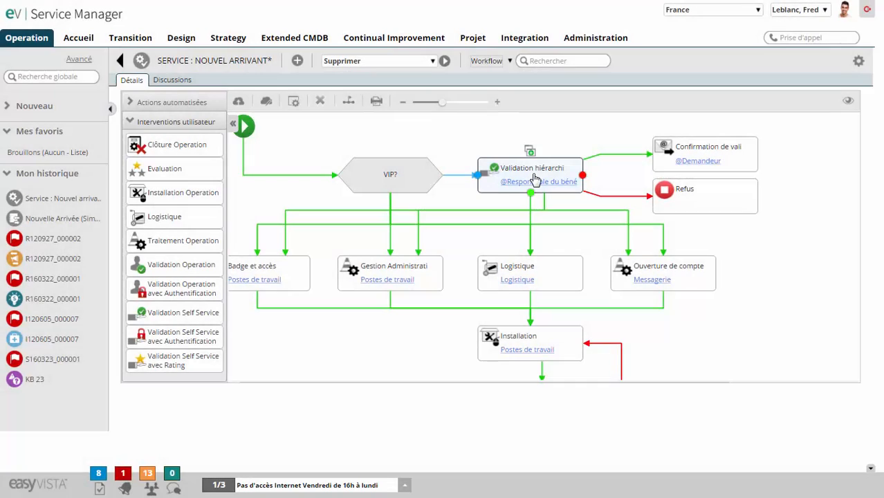
double_click(534, 179)
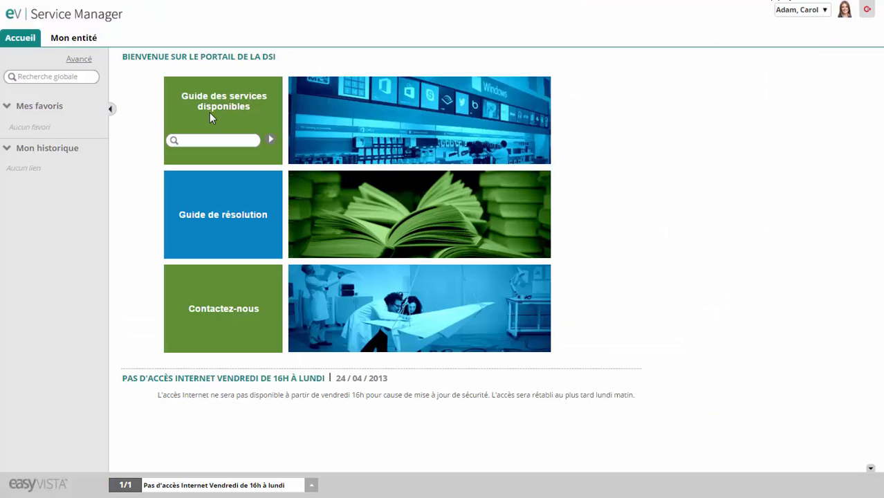
- Open the pending "Nouvelle Arrivée (Simple)" request from the approver's Validations list and start its accept-or-refuse form
click(23, 44)
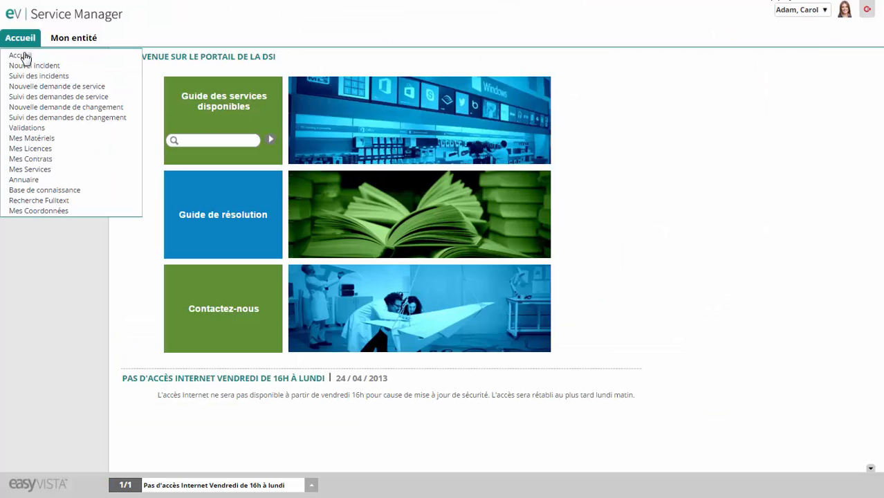
click(28, 128)
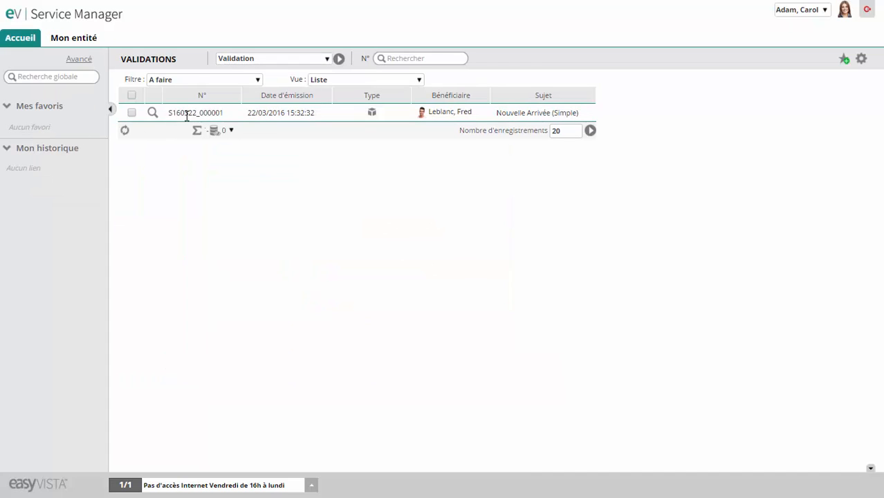
click(152, 113)
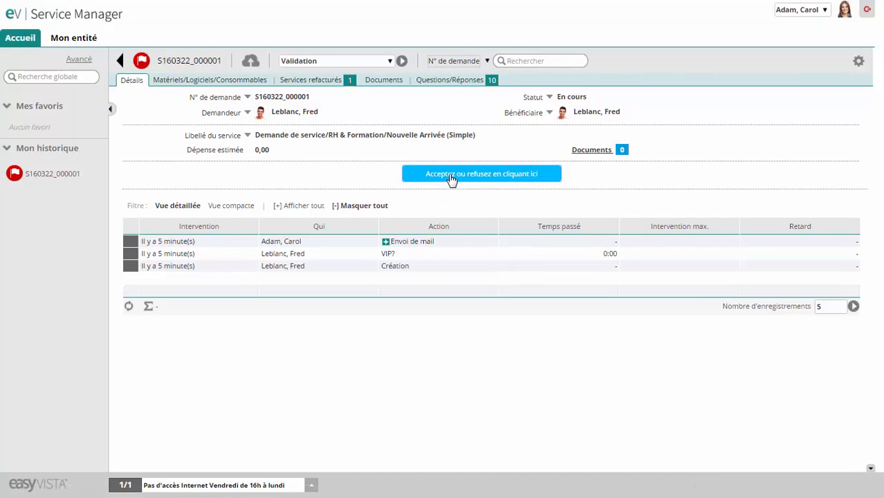
click(451, 173)
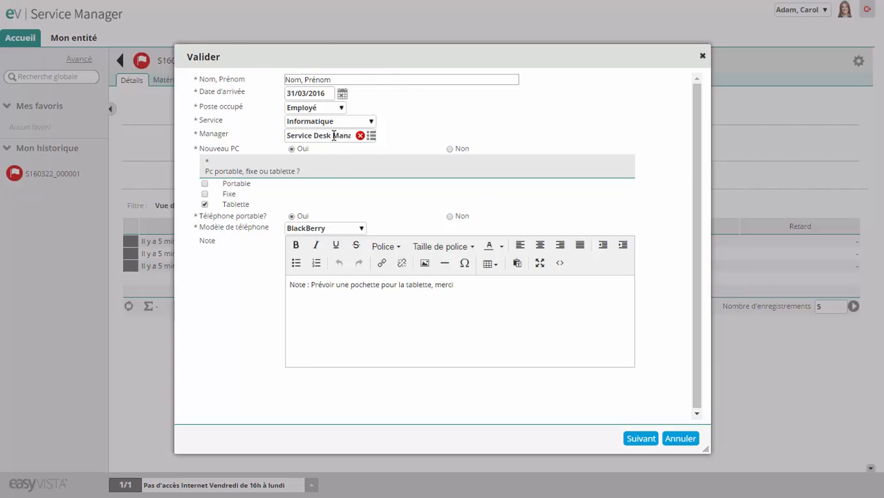
- Change Modèle de téléphone to iPhone in the validation questionnaire and complete the validation with Acceptation
click(336, 230)
click(334, 252)
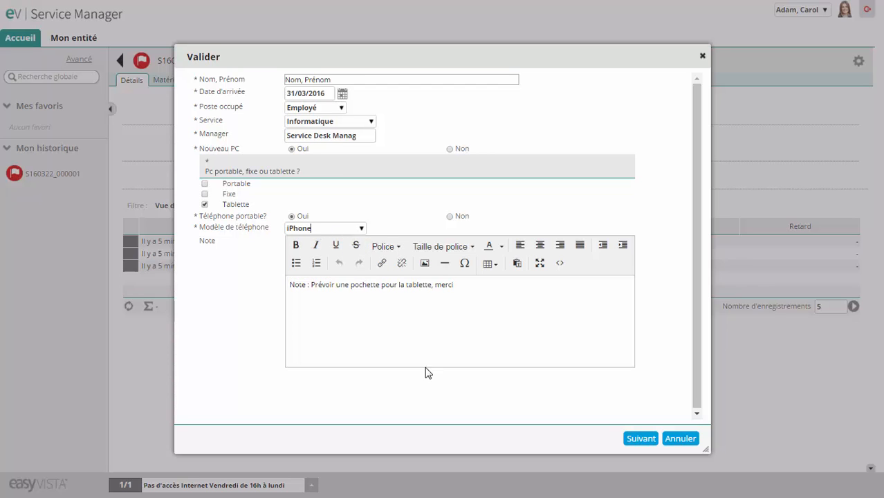
click(632, 439)
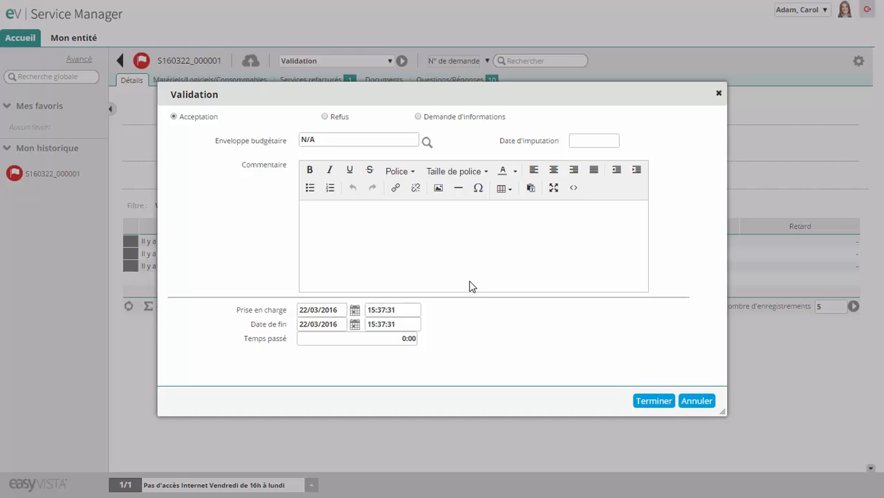
click(653, 401)
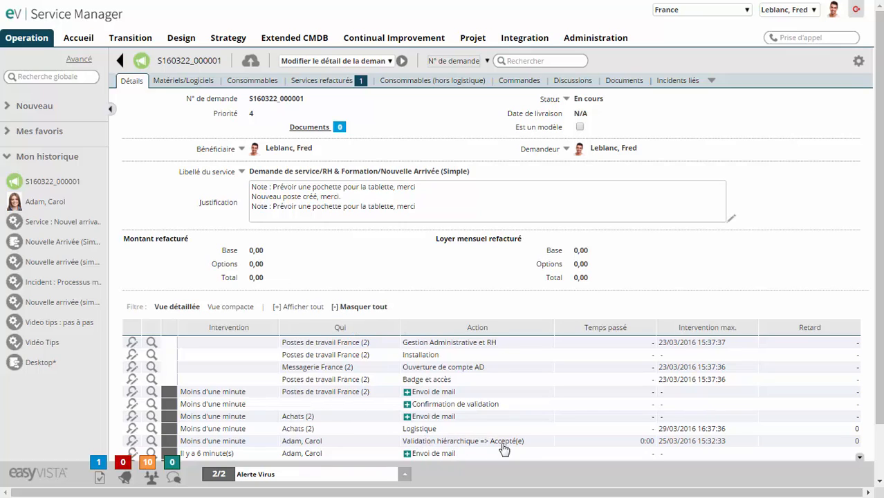
- Examine the Justification text and the Questions/Réponses of the validated service request
drag(417, 206, 244, 204)
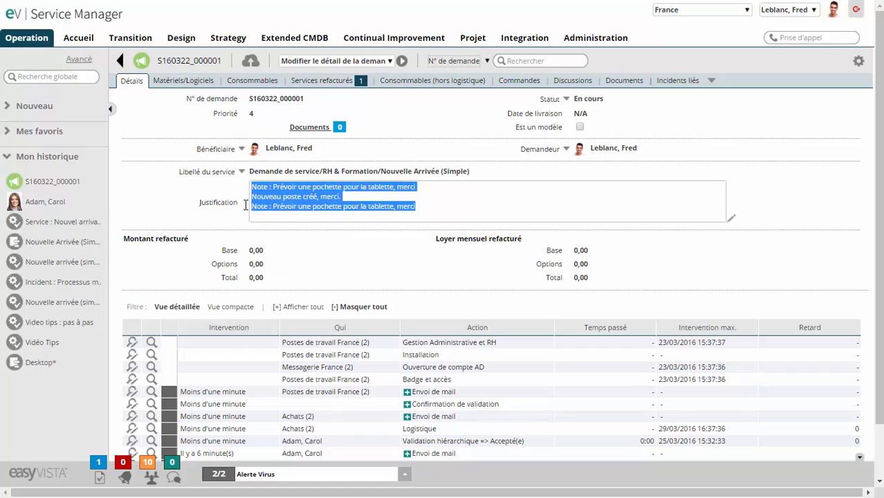
click(712, 81)
click(700, 192)
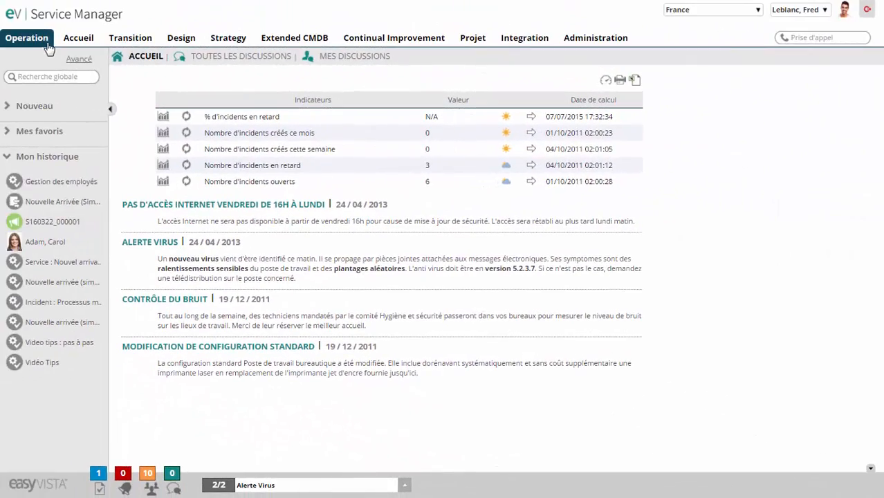
- Open the "Gestion des employés" questionnaire from the references and examine its questions and Surcharges
click(49, 46)
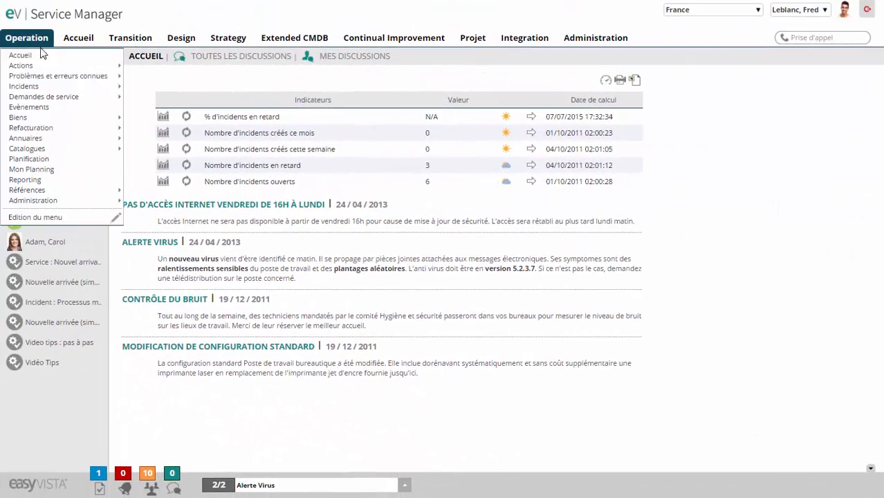
mouse_move(50, 190)
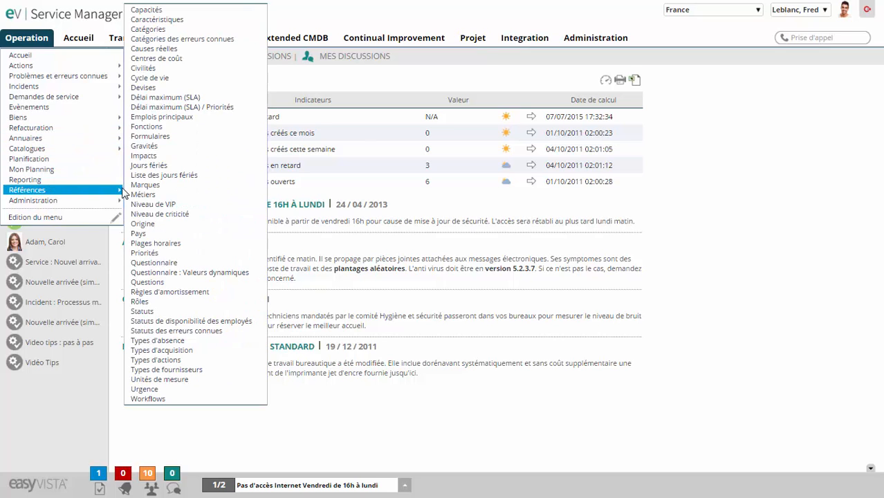
click(175, 268)
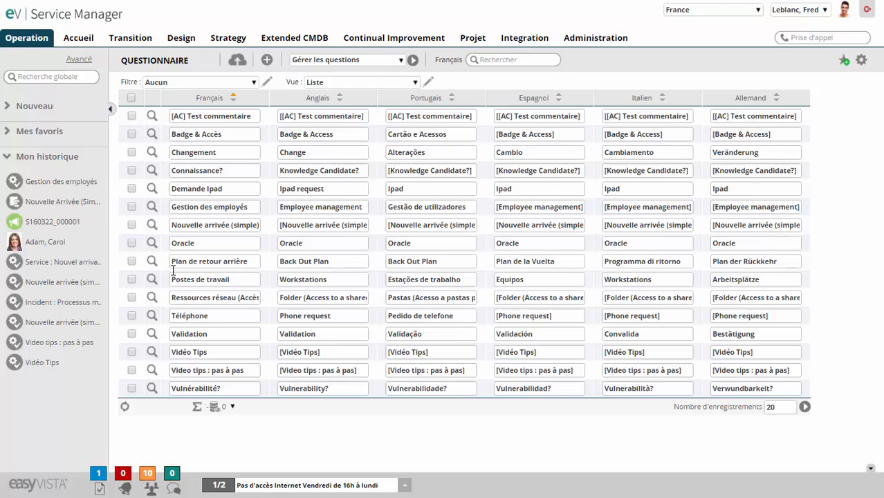
click(153, 207)
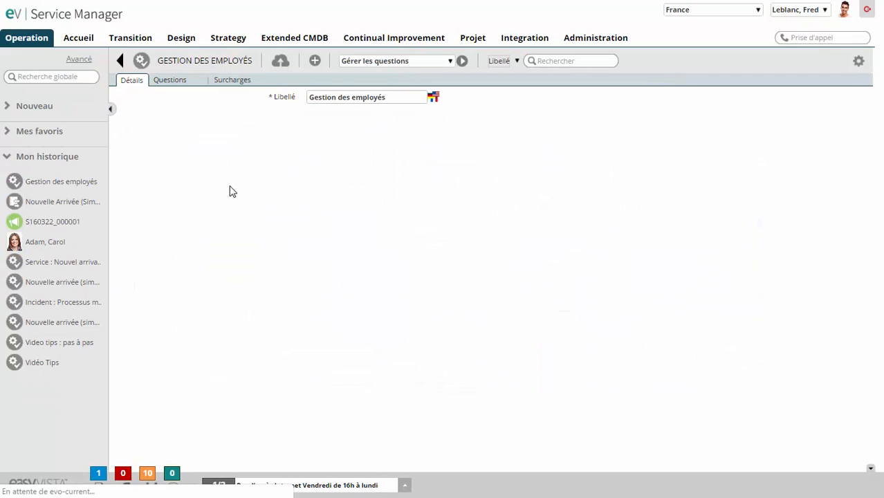
click(181, 83)
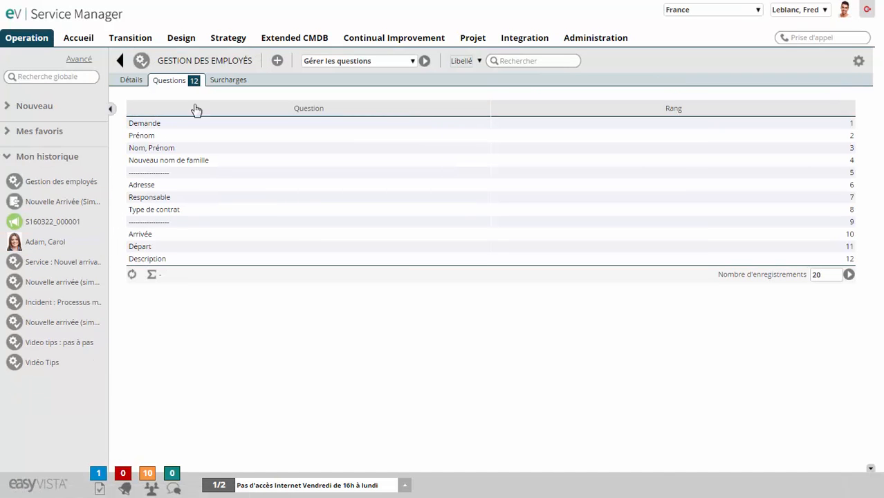
click(225, 81)
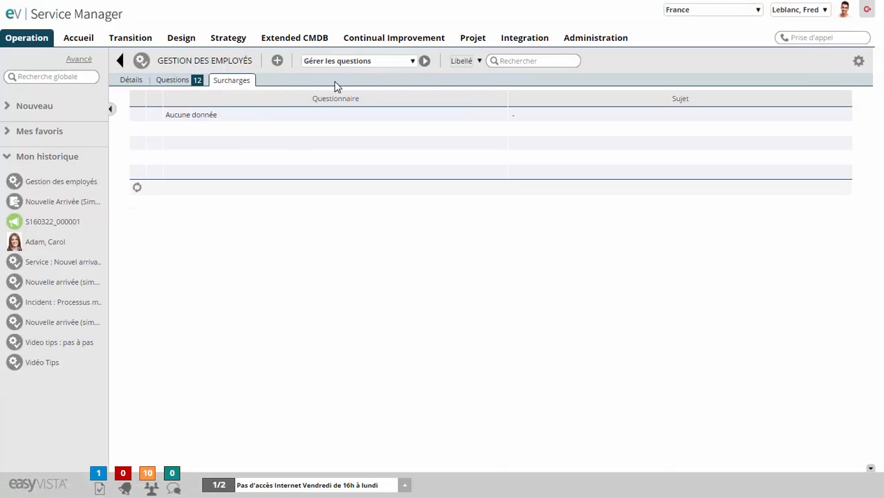
- Add an override to Gestion des employés with questionnaire Nouvelle arrivée (simple) and subject Demande de service/RH & Formation/Nouvelle Arrivée (Simple), then return to its details
click(374, 61)
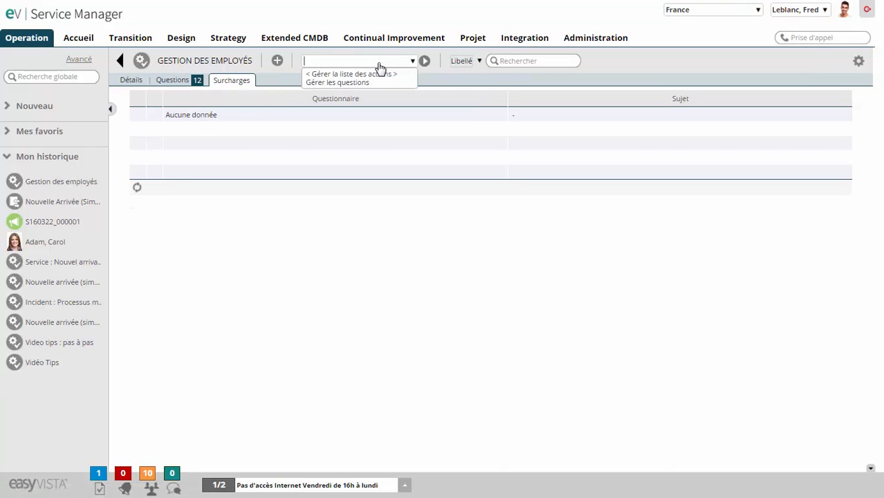
click(276, 61)
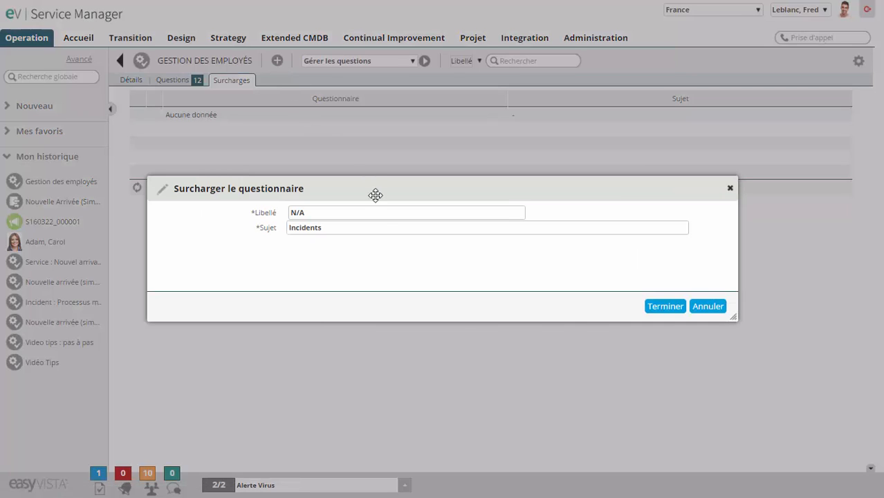
click(517, 213)
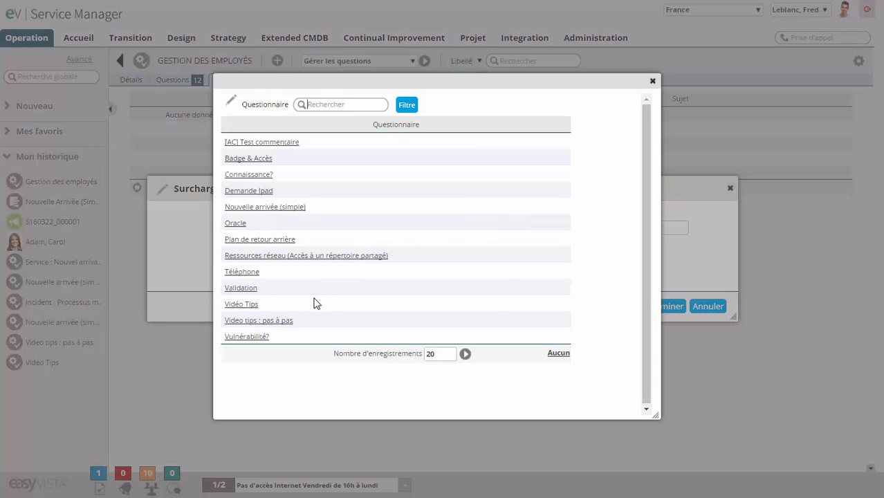
click(290, 206)
click(682, 229)
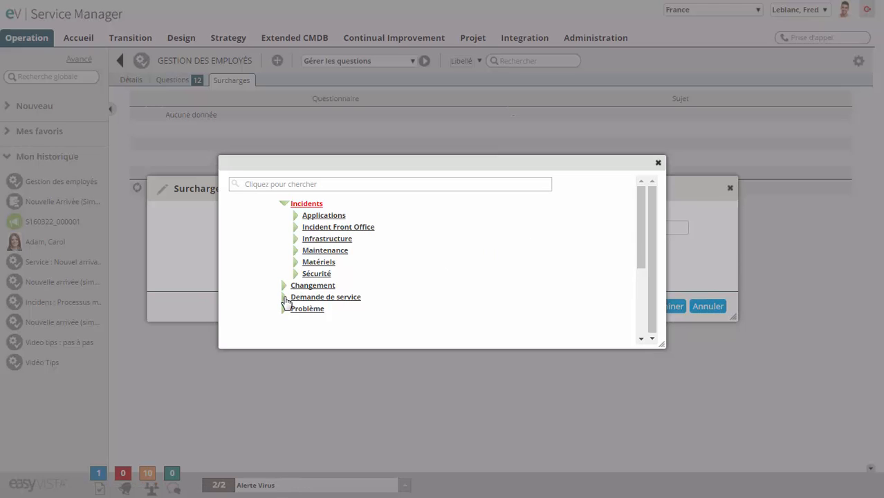
click(284, 298)
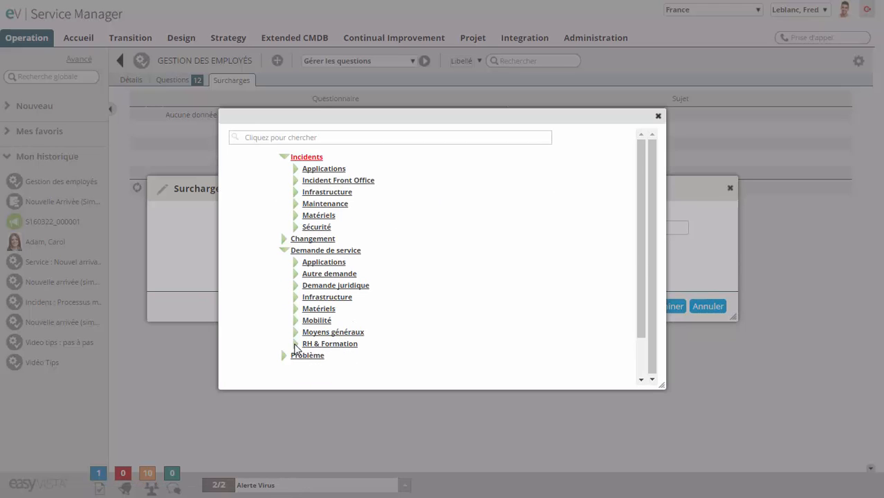
click(295, 343)
click(348, 356)
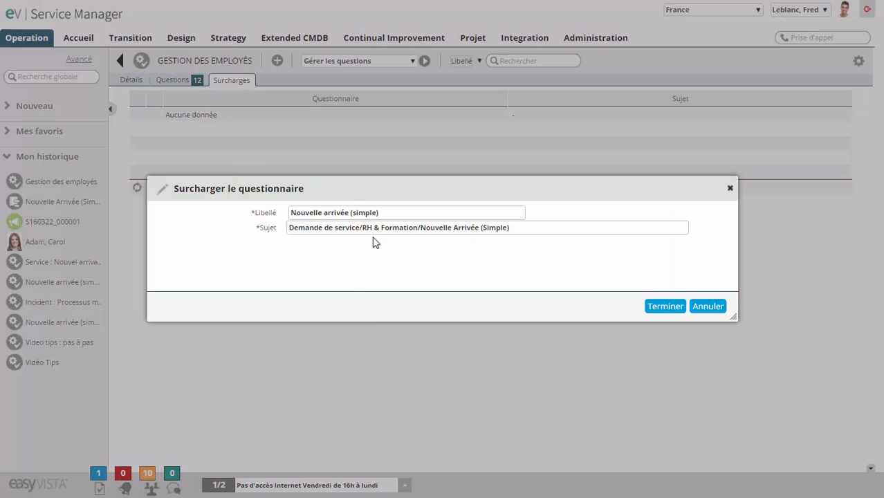
click(665, 308)
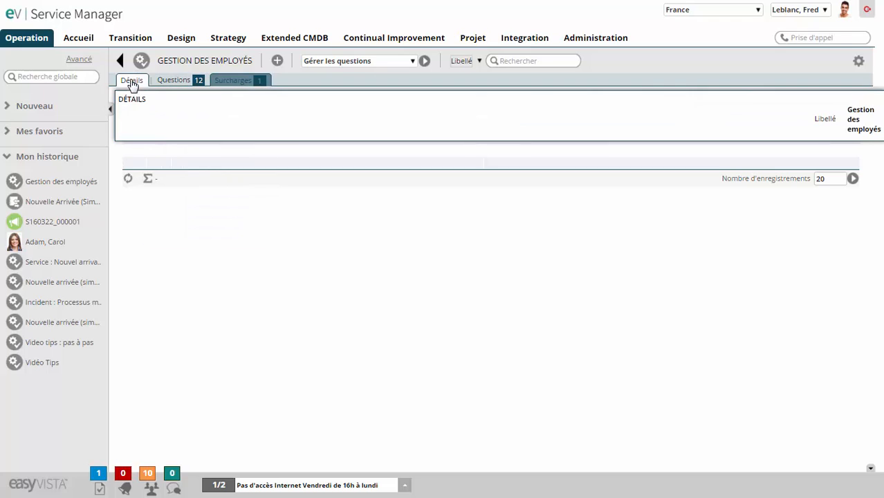
click(132, 81)
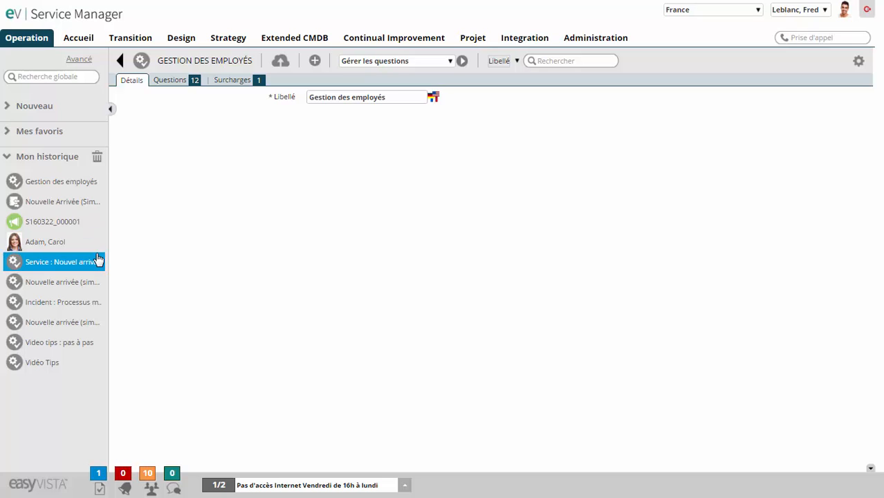
- Set the questionnaire of the "Service : Nouvel arrivant*" workflow to Gestion des employés and save it
click(94, 267)
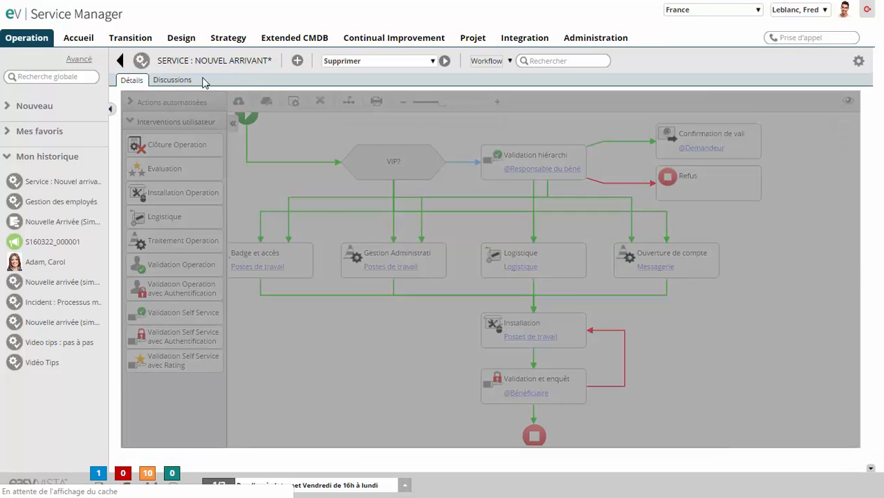
click(724, 282)
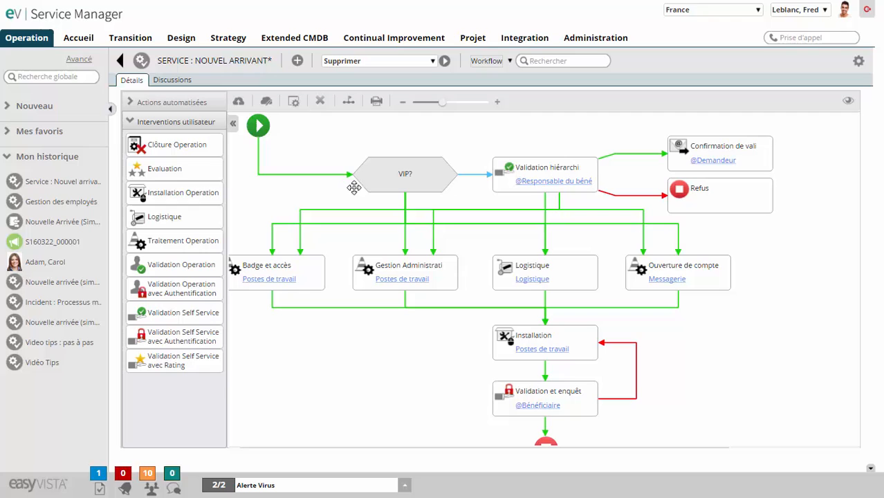
double_click(258, 125)
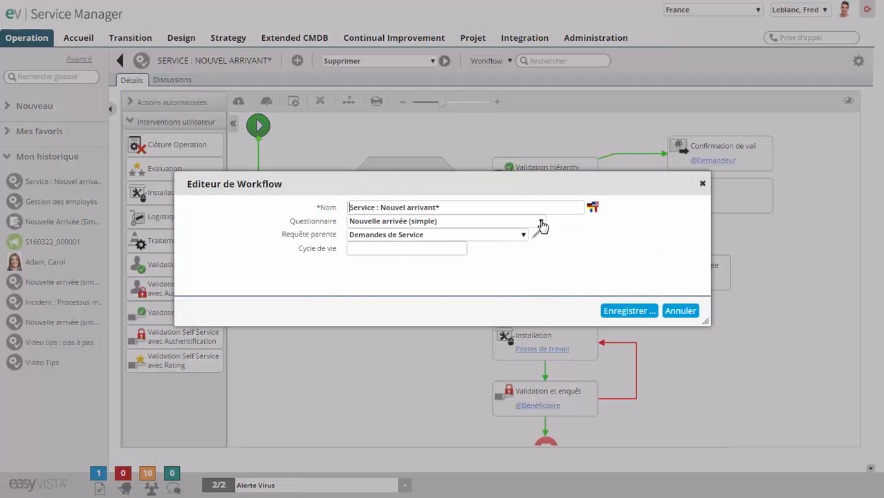
click(542, 223)
click(492, 290)
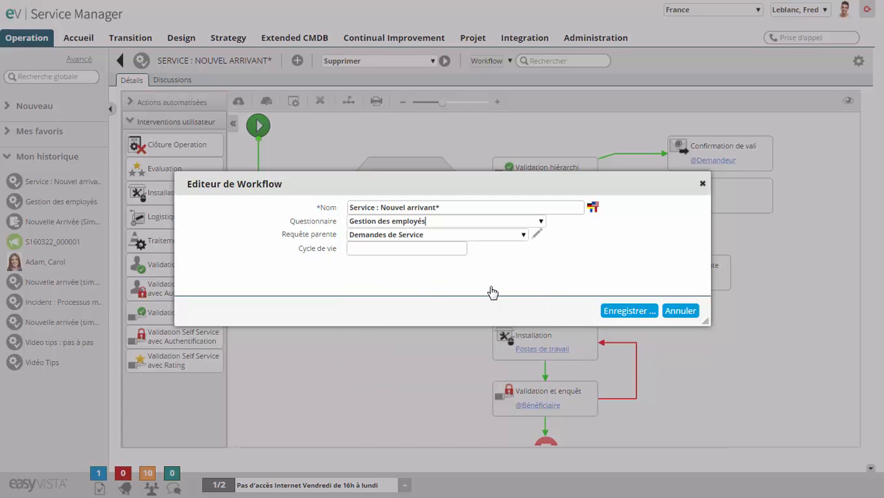
click(618, 313)
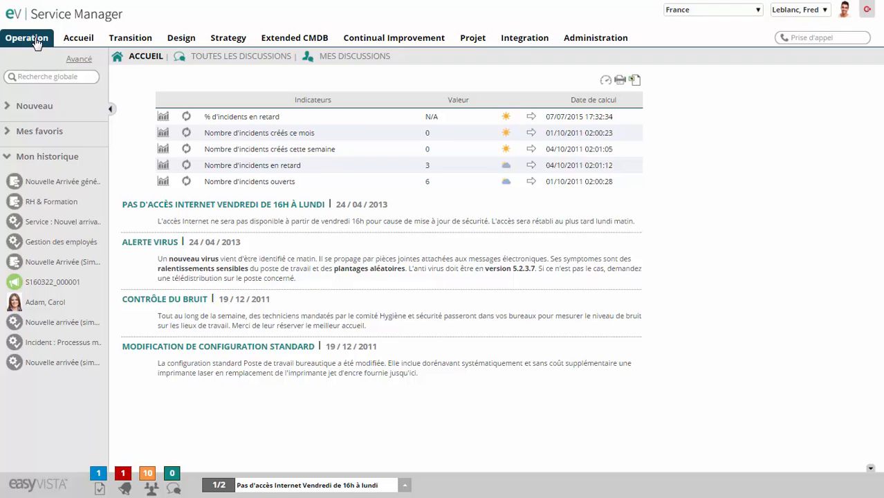
- Open the "Nouvelle Arrivée générique" entry under RH & Formation in the service request catalogue and check its workflow
click(37, 43)
mouse_move(83, 148)
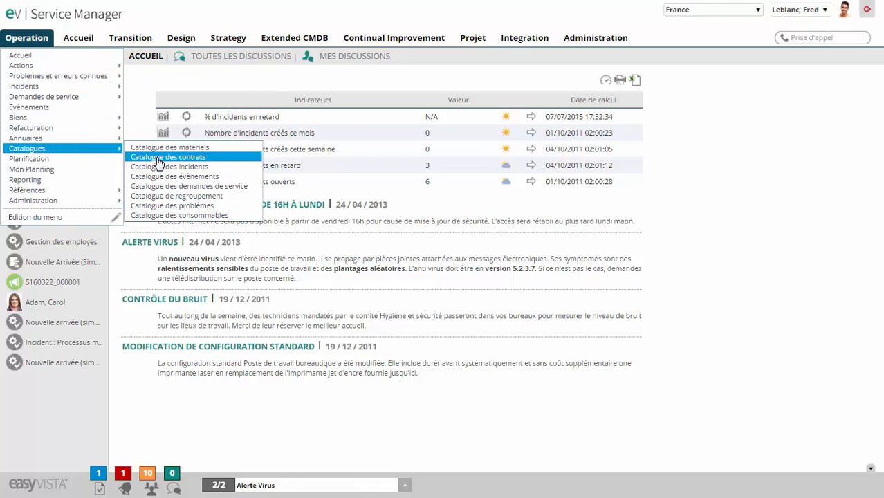
click(169, 187)
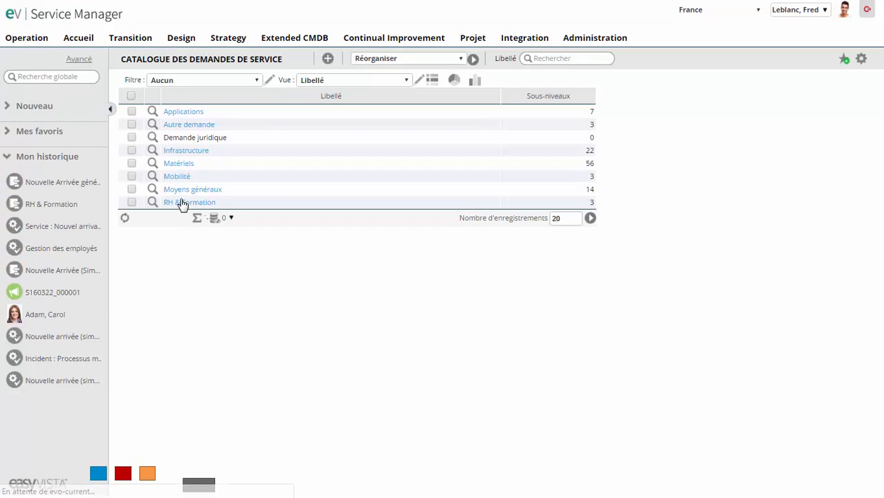
click(182, 204)
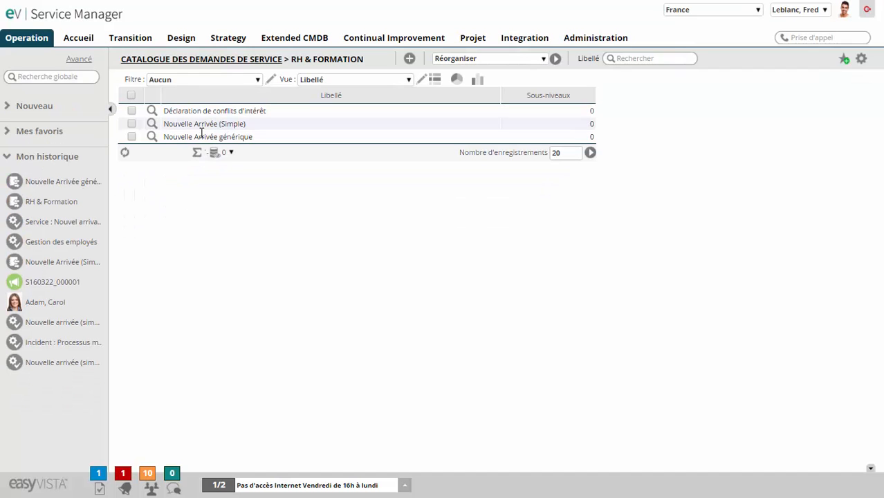
click(152, 136)
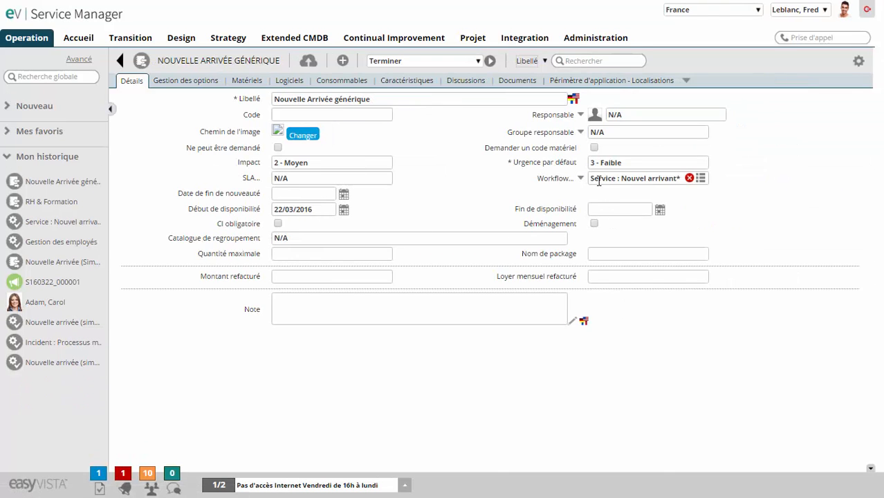
- Start a new service request for "Nouvelle Arrivée générique" from RH & Formation and open its questionnaire
click(35, 39)
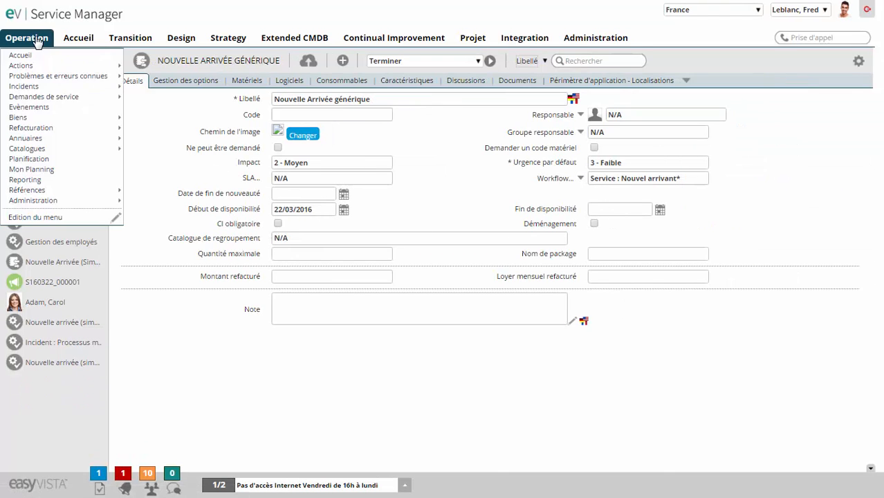
mouse_move(49, 101)
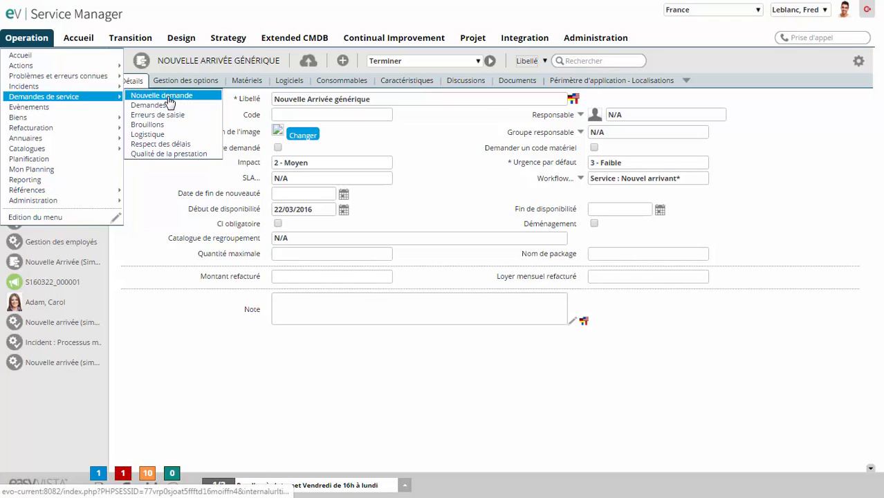
click(159, 97)
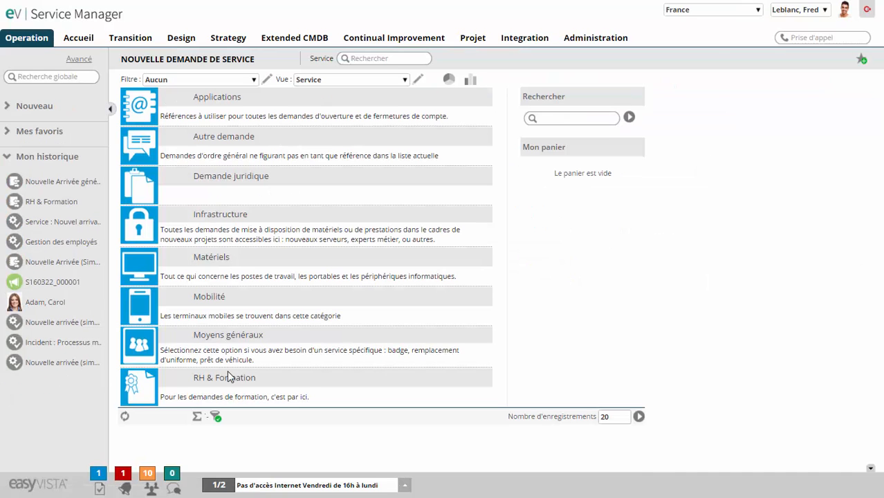
click(228, 377)
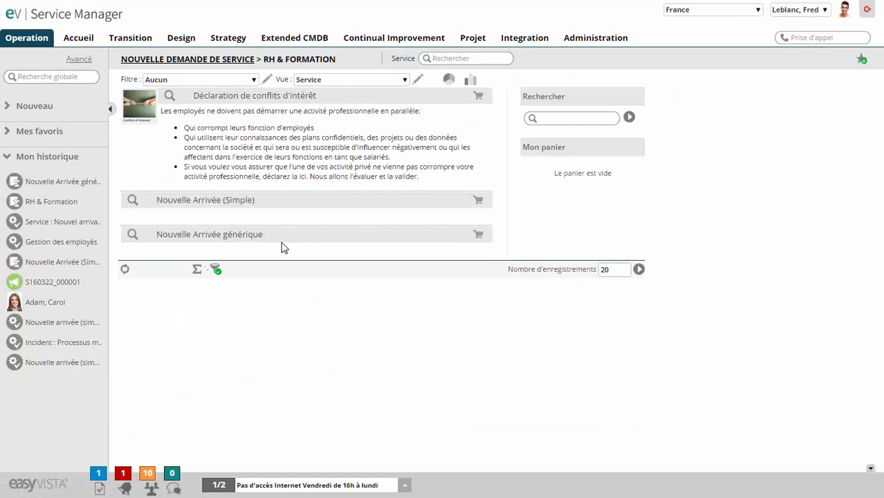
click(480, 235)
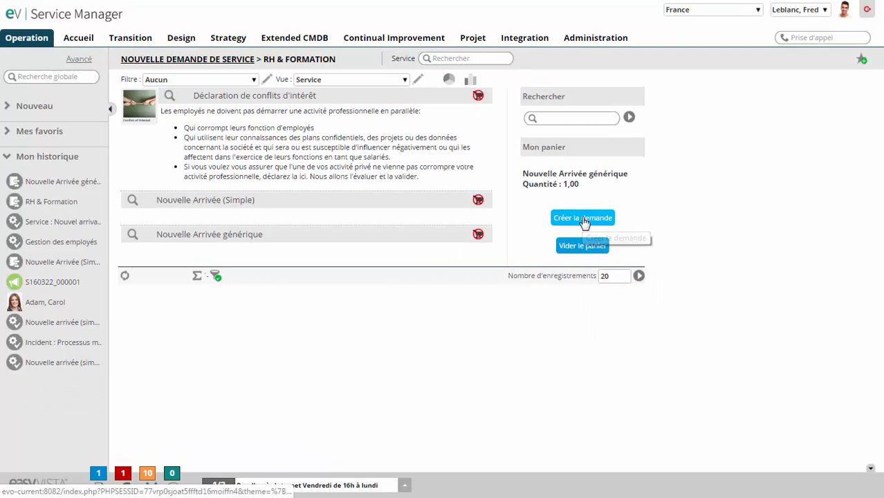
click(583, 218)
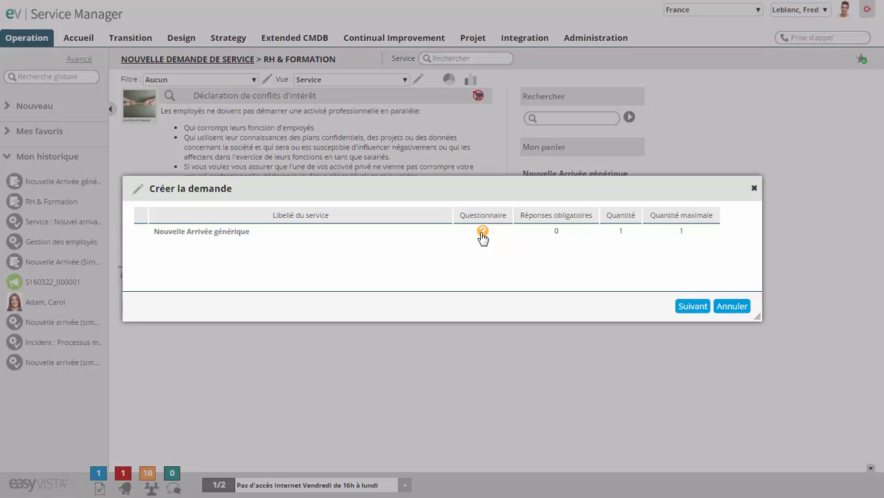
click(481, 231)
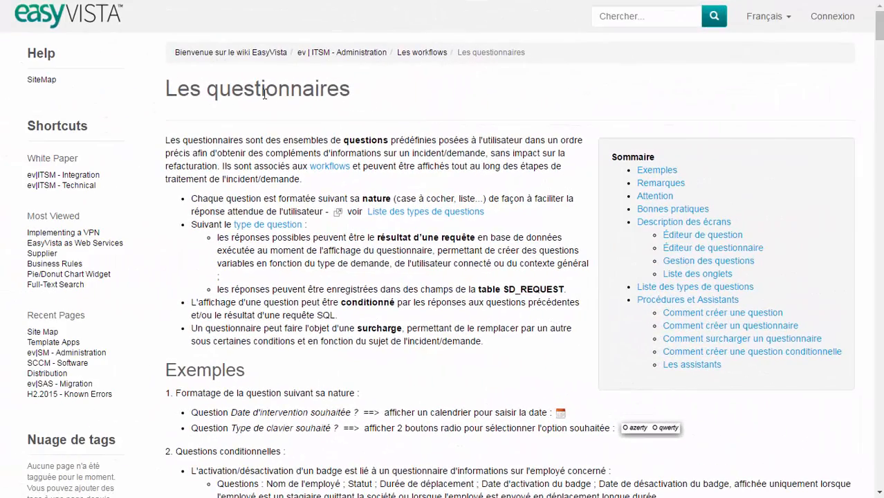
- Read through the EasyVista wiki page "Les questionnaires", including the examples, question editor and target field descriptions
scroll(355, 238, down, 15)
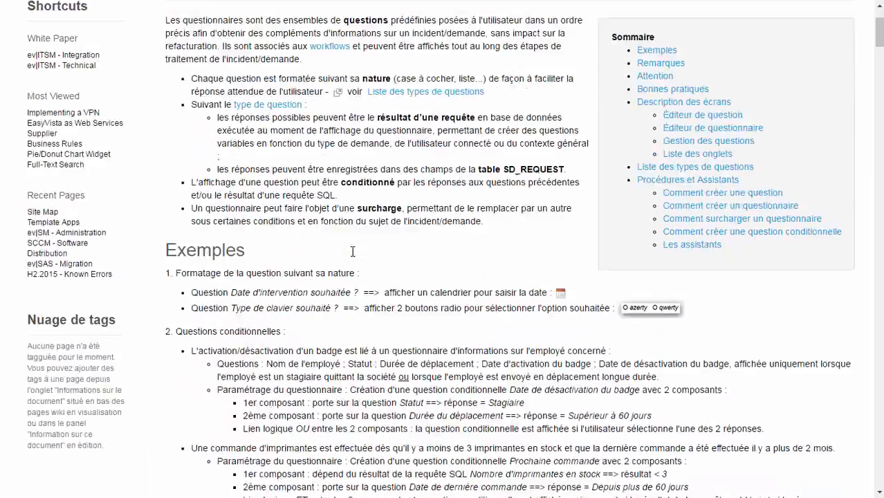
scroll(353, 275, down, 5)
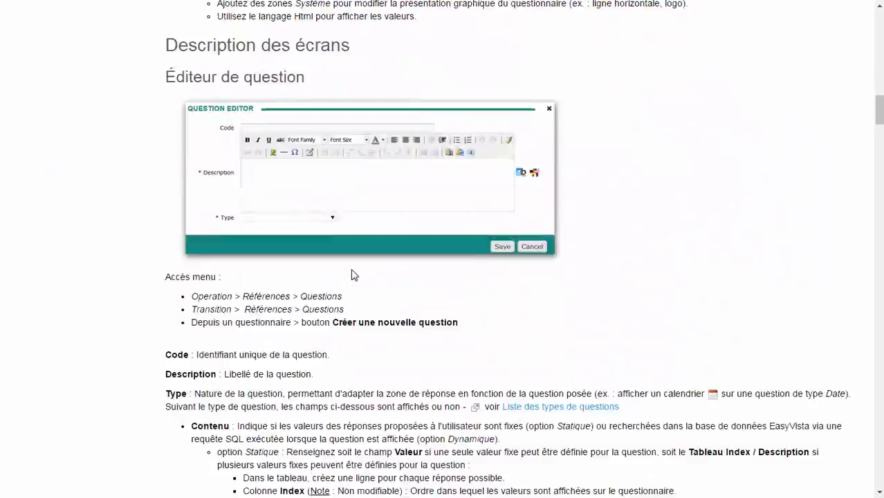
scroll(353, 273, down, 10)
scroll(352, 270, down, 20)
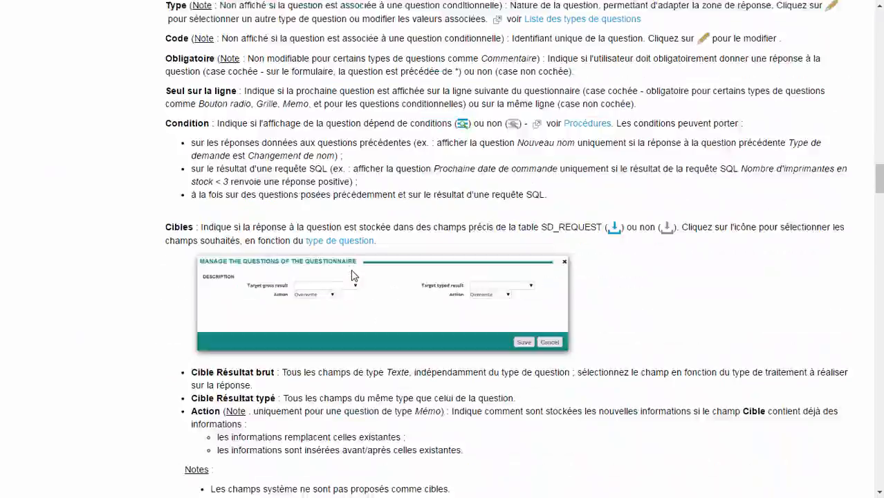